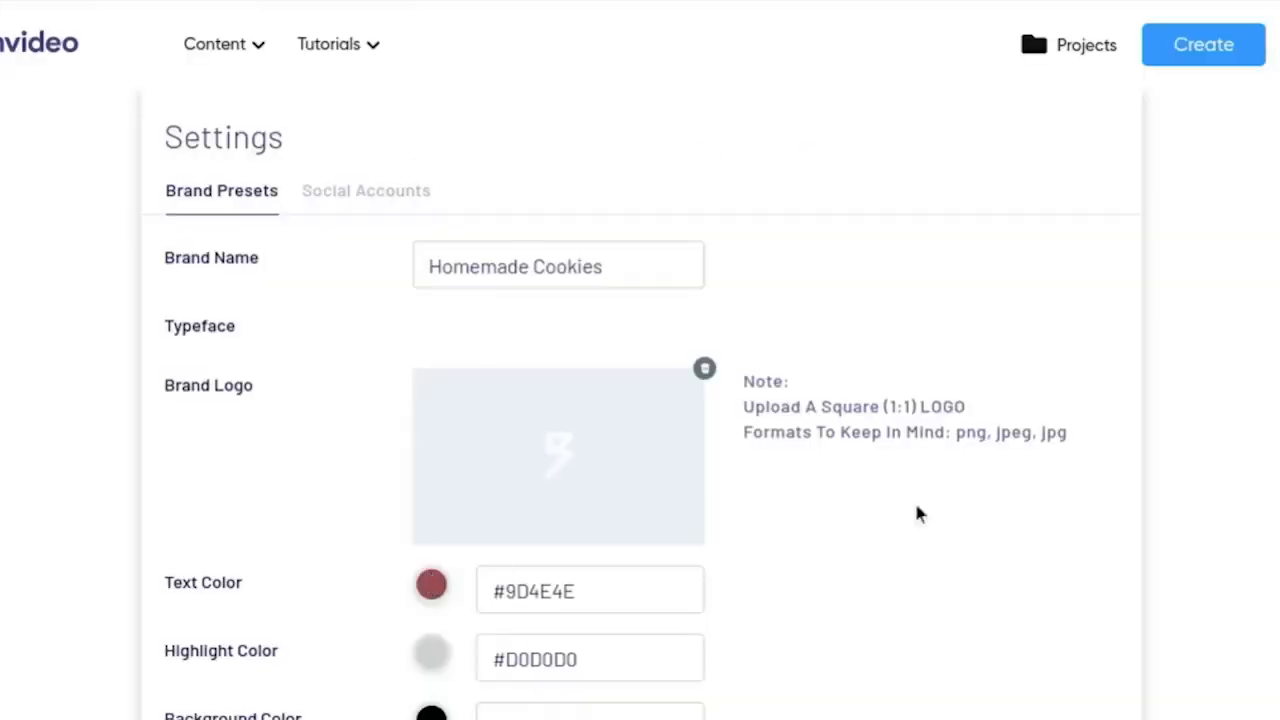
Step: Look through the brand presets, including the brand colors, the social media handle fields and the end clip options
scroll(917, 506, "down", 1)
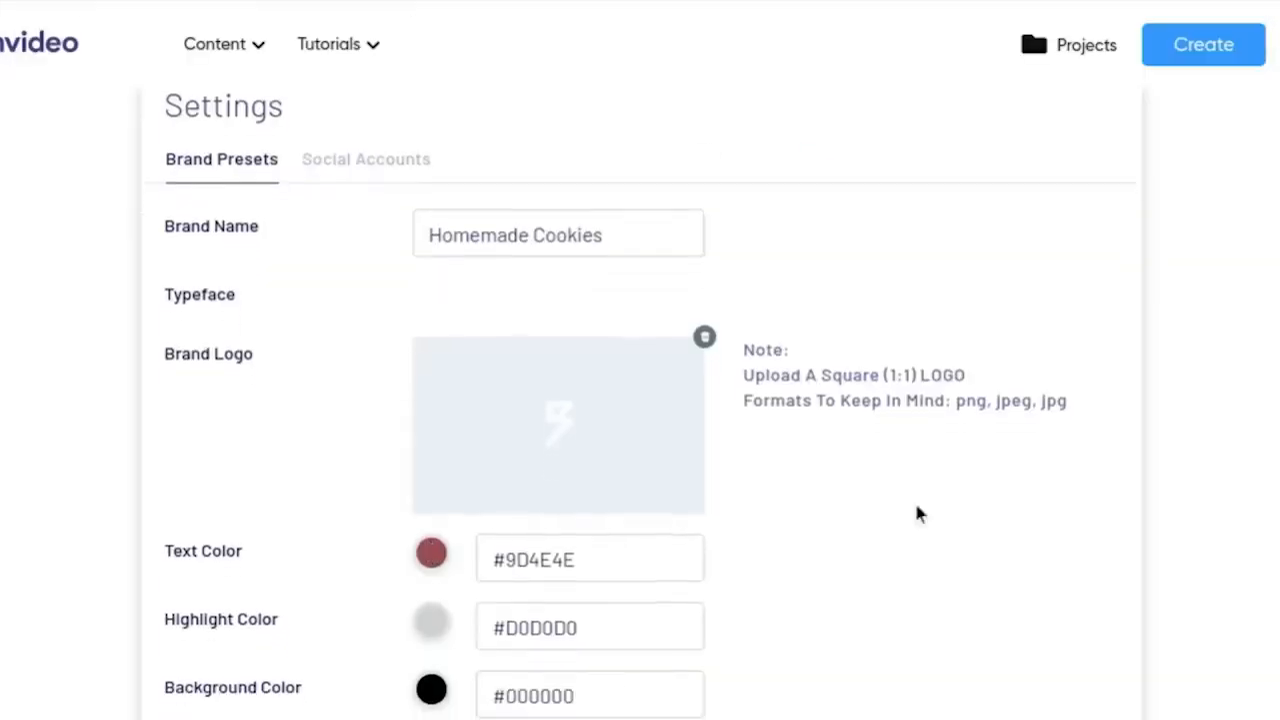
left_click(431, 628)
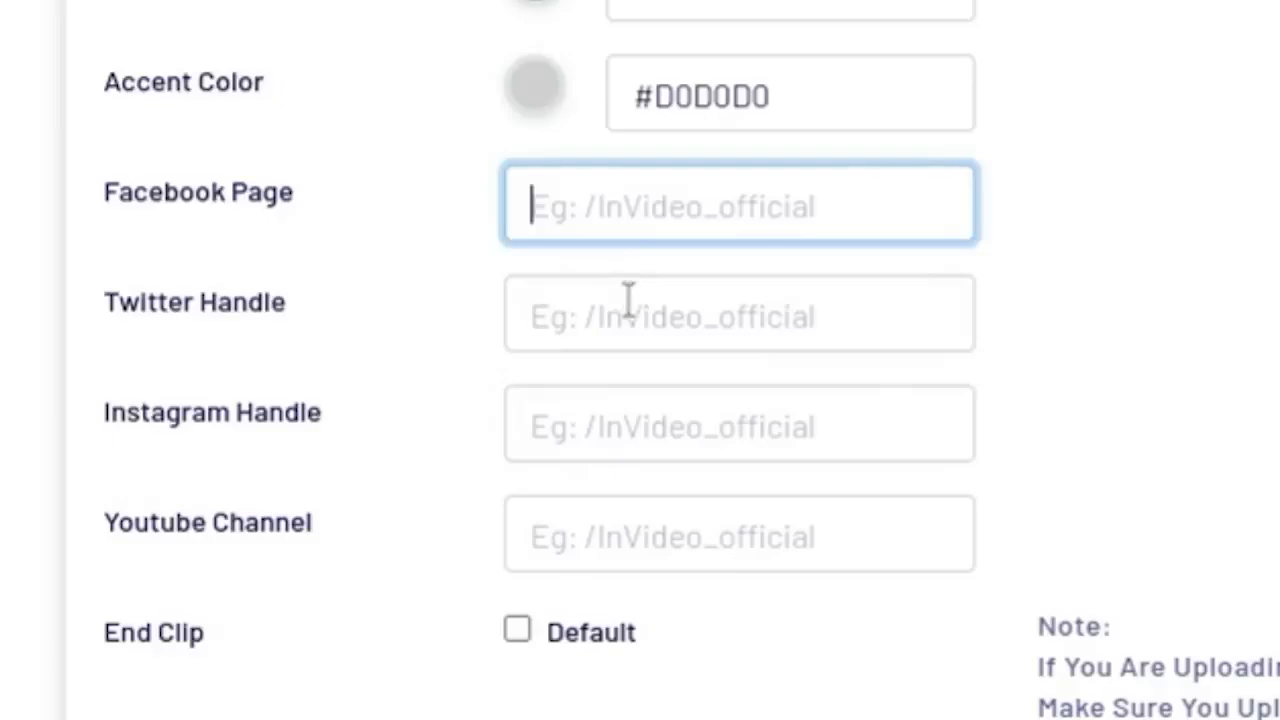
left_click(626, 317)
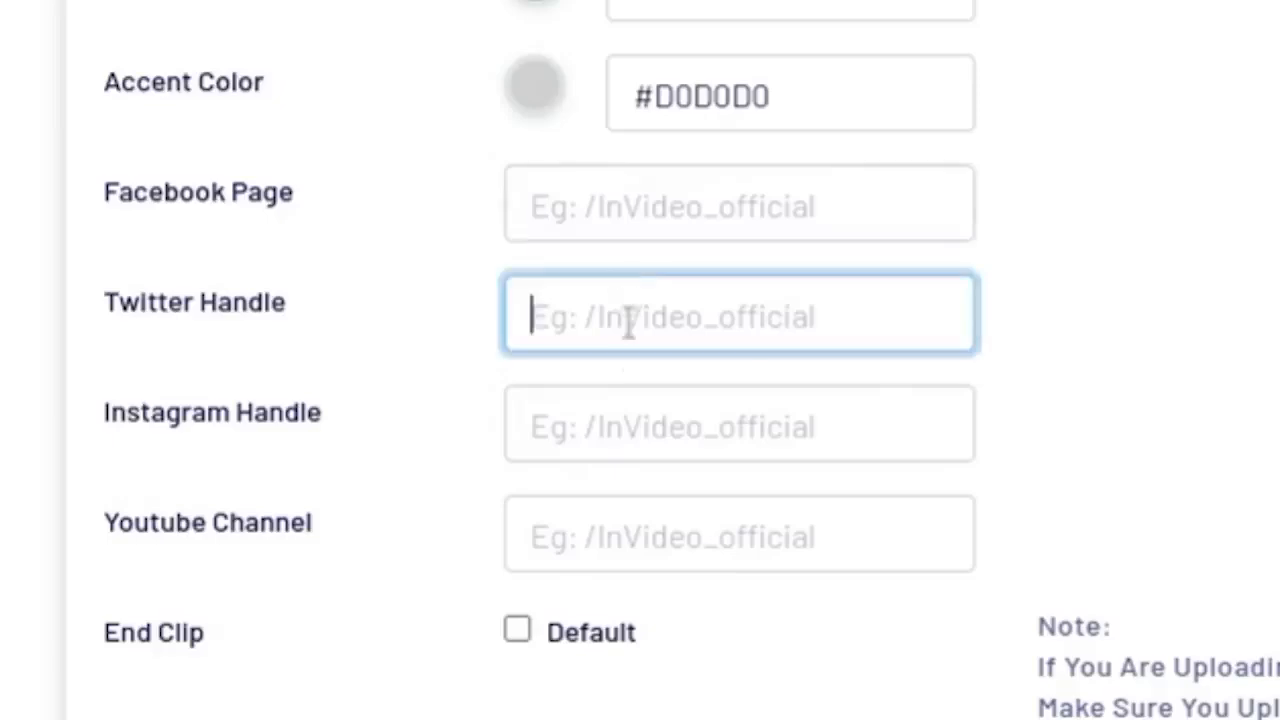
left_click(636, 426)
left_click(651, 522)
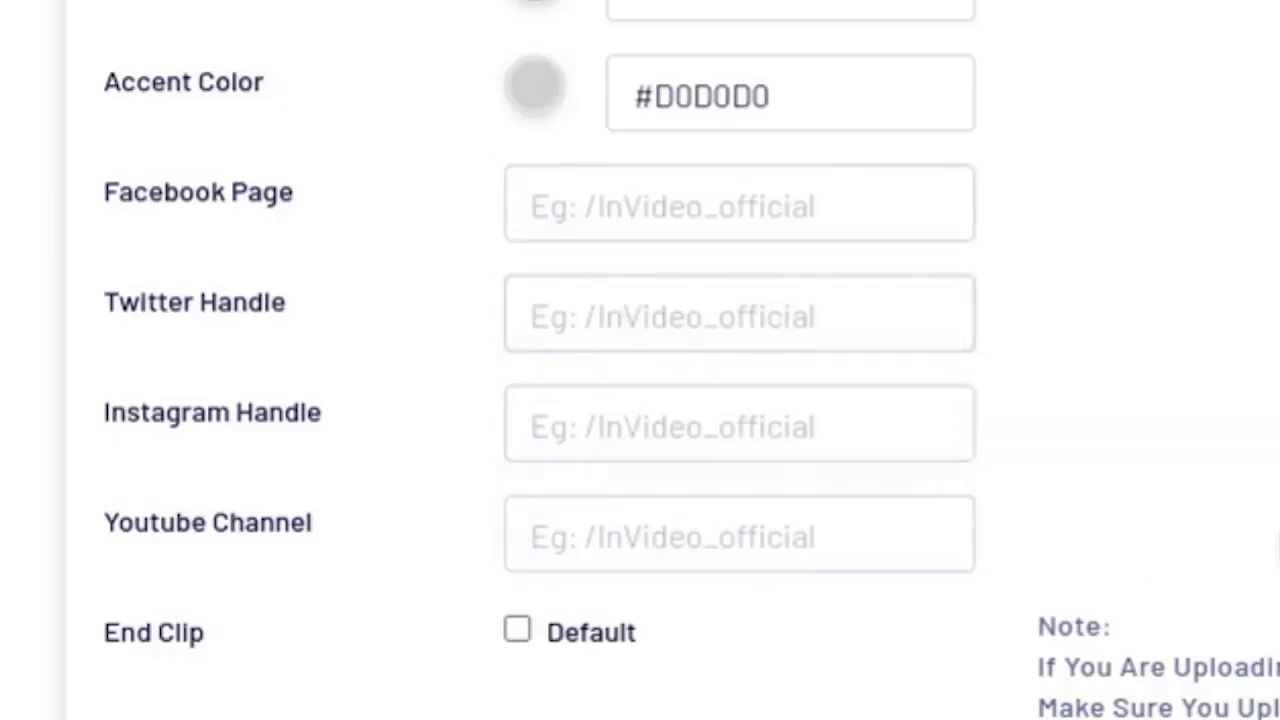
scroll(640, 400, "down", 3)
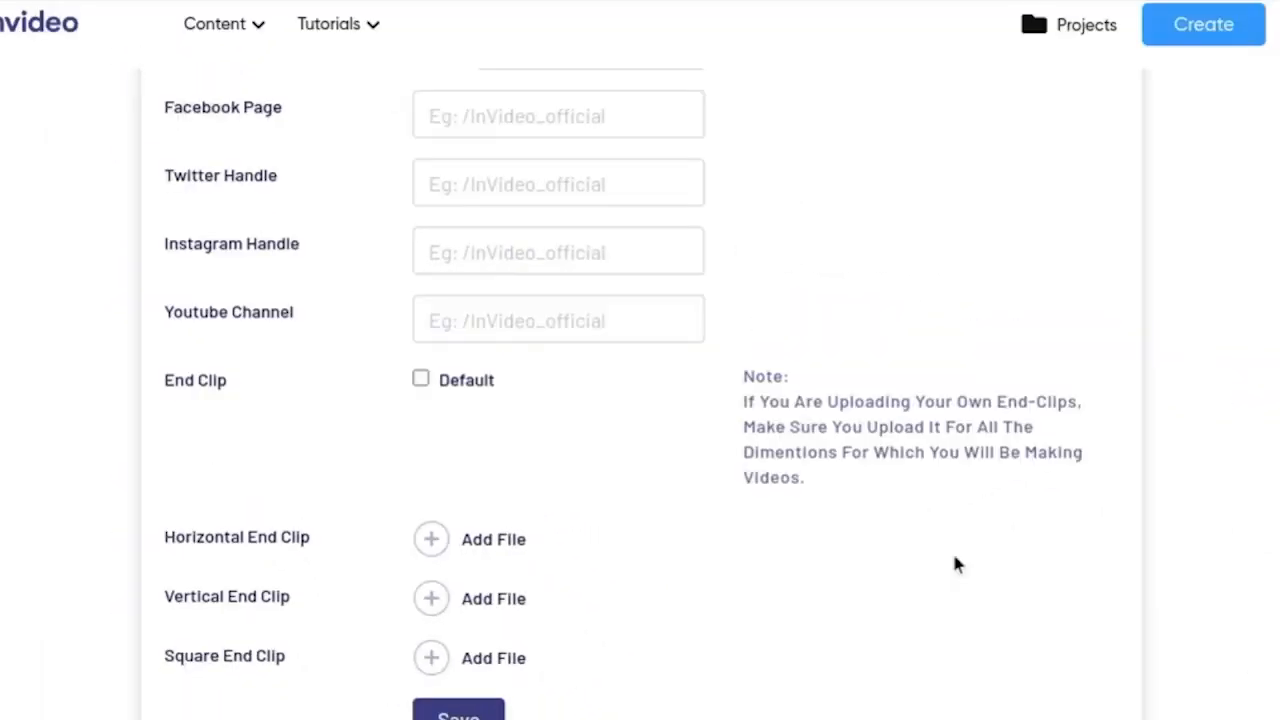
Step: Return to the home page and start a new Blank Canvas video in the Wide (16:9) dimension
left_click(45, 22)
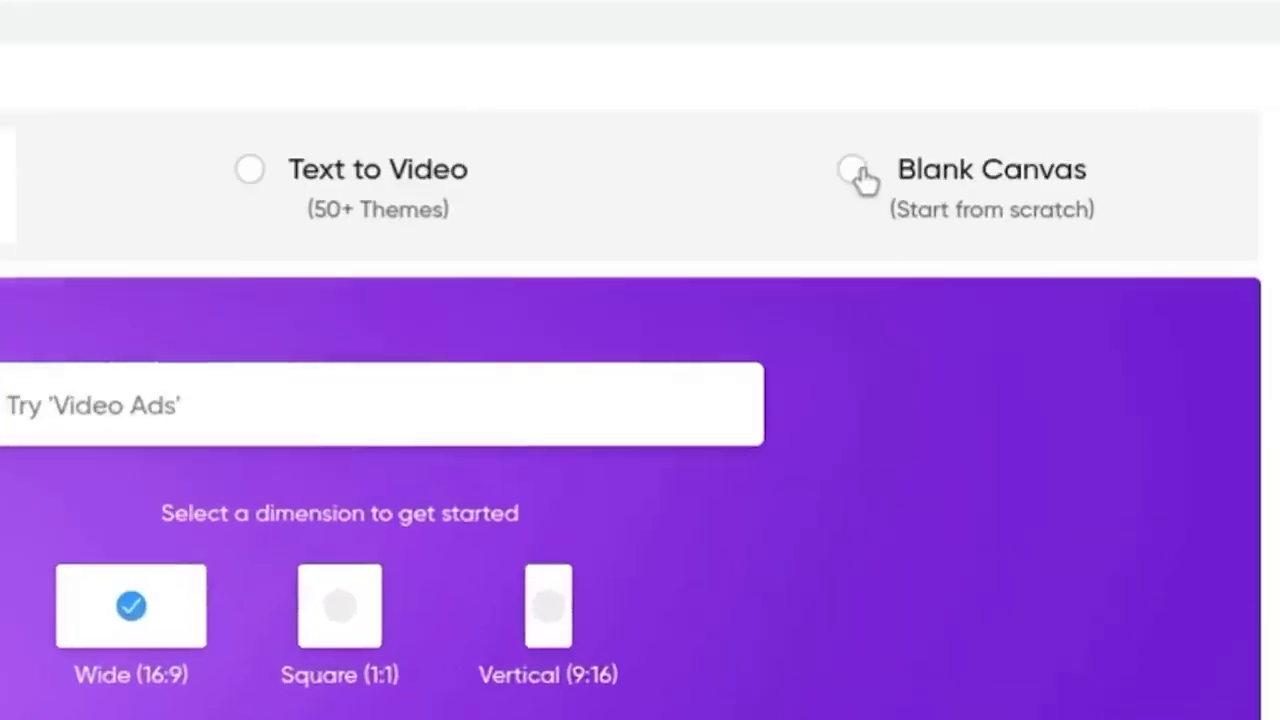
left_click(858, 174)
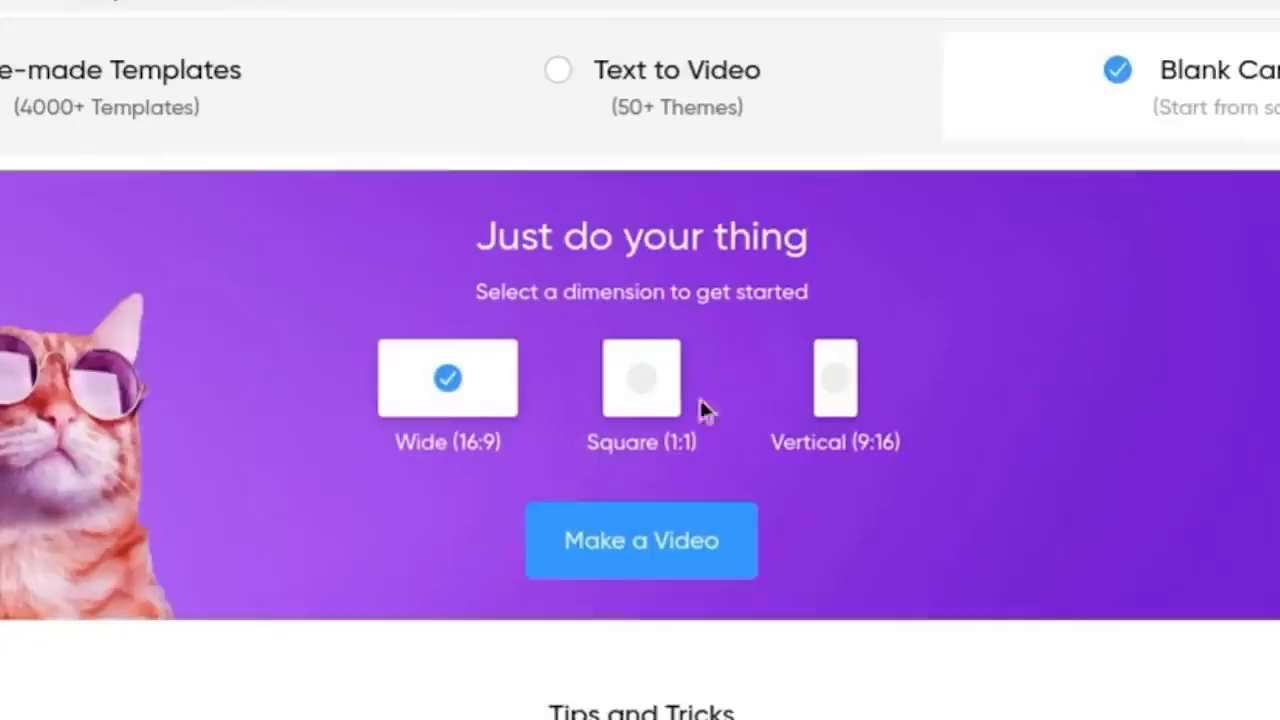
left_click(585, 552)
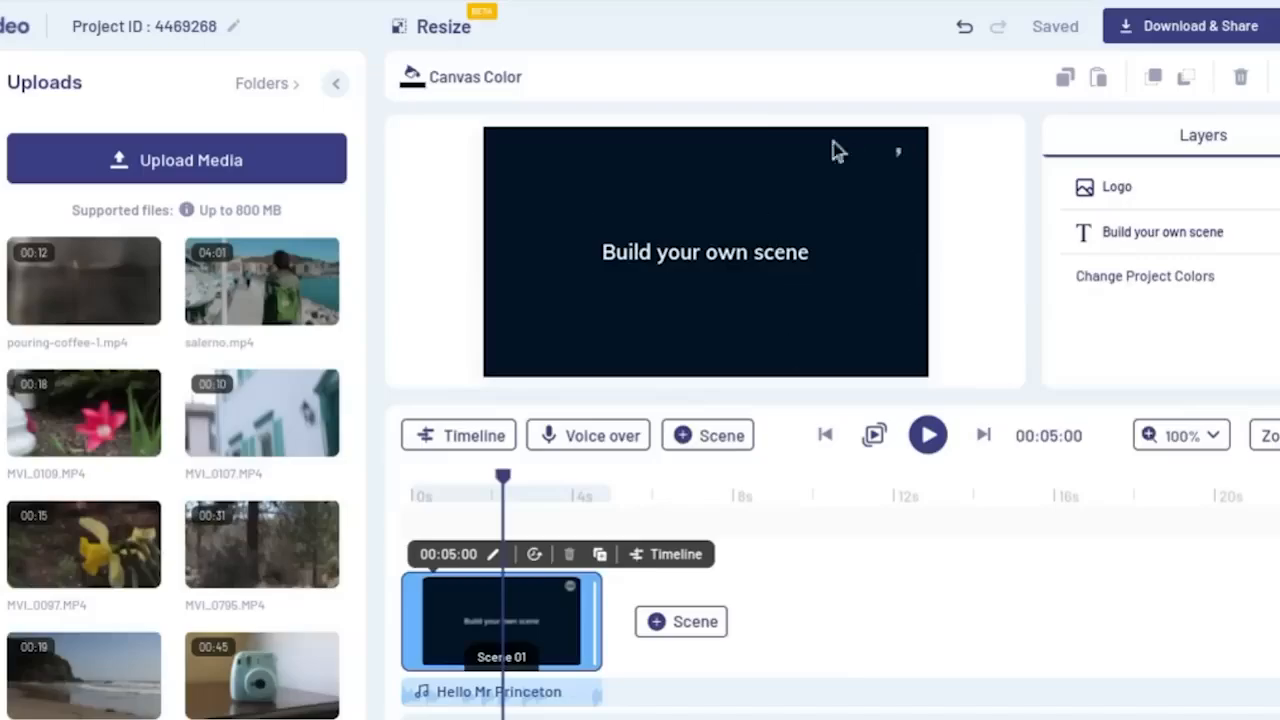
left_click(898, 153)
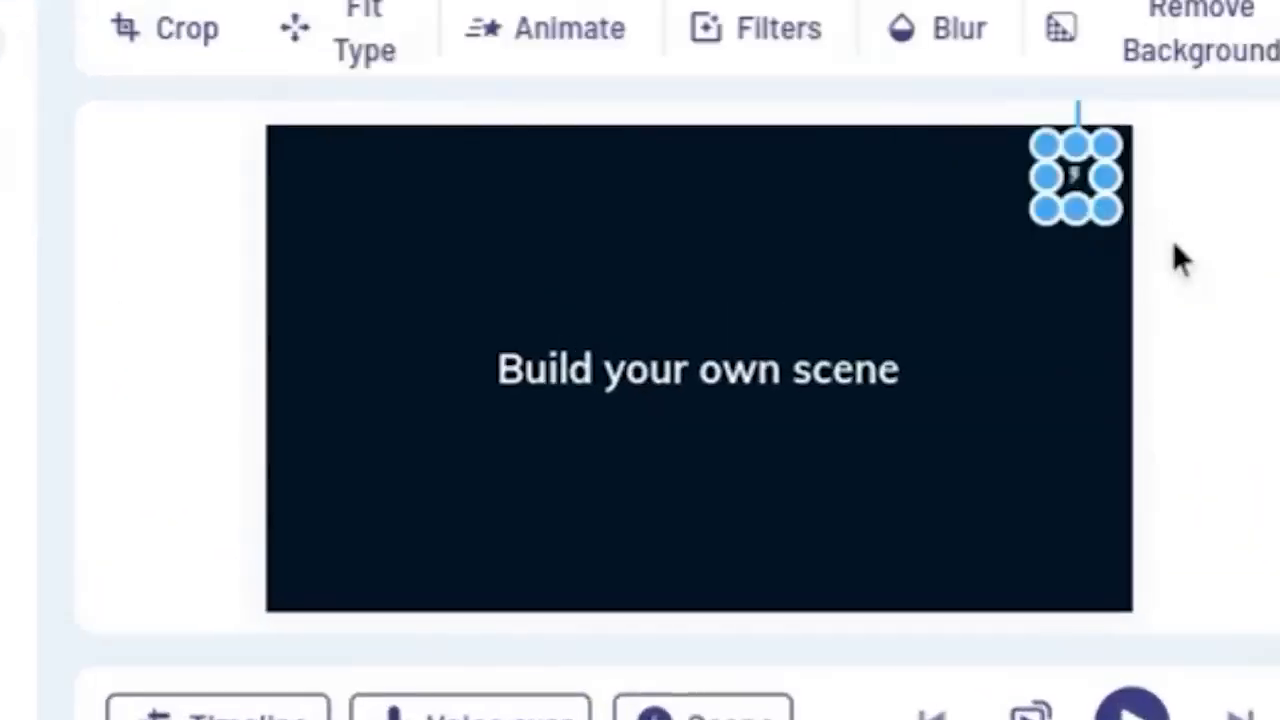
left_click(1174, 246)
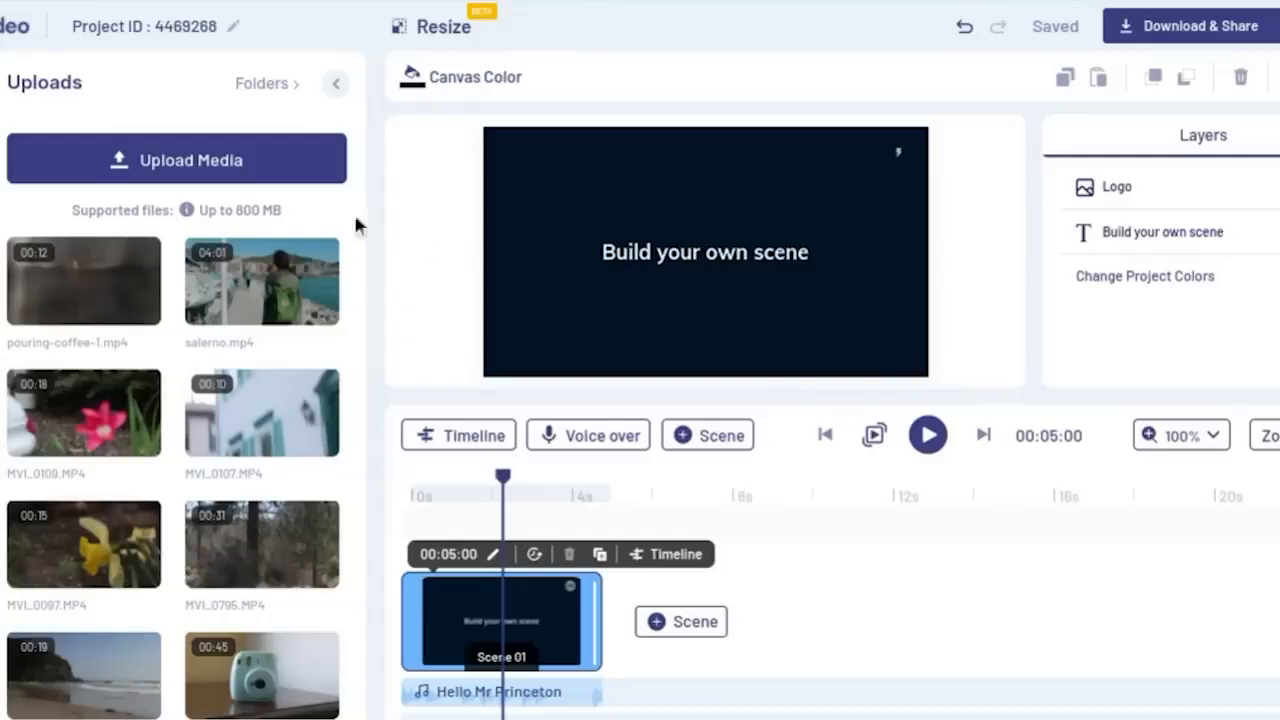
left_click(197, 165)
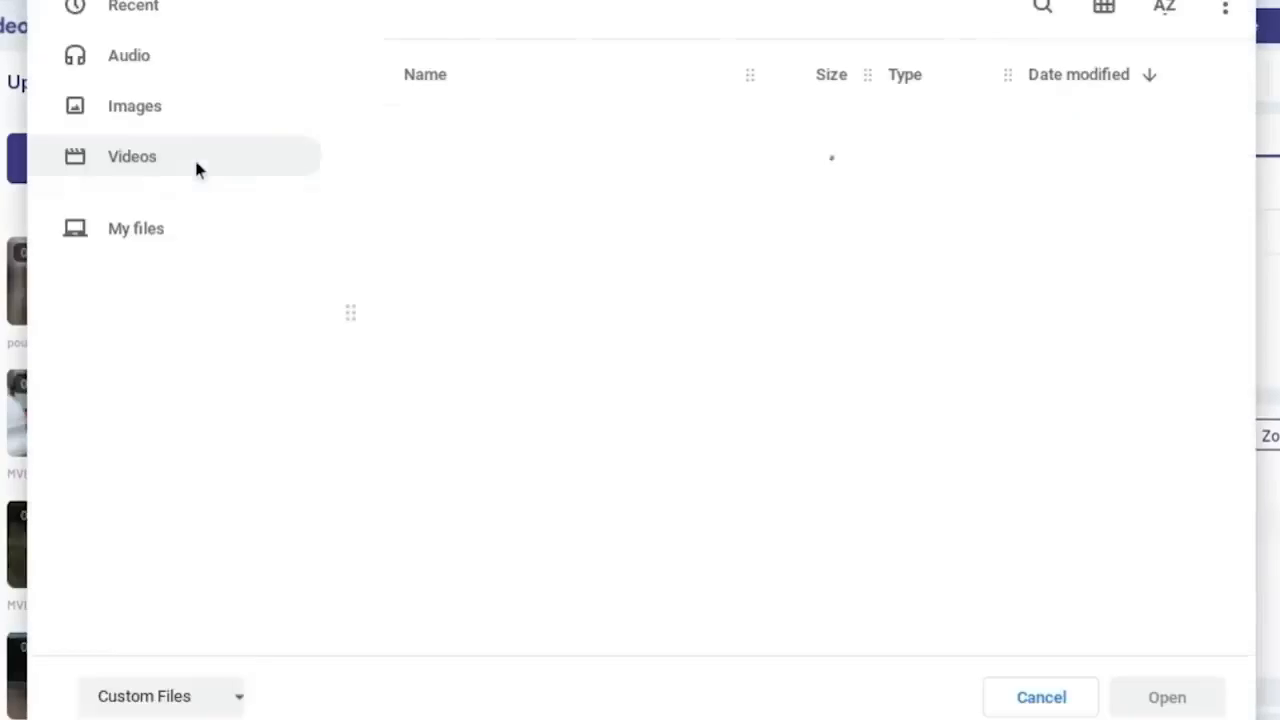
key("Escape")
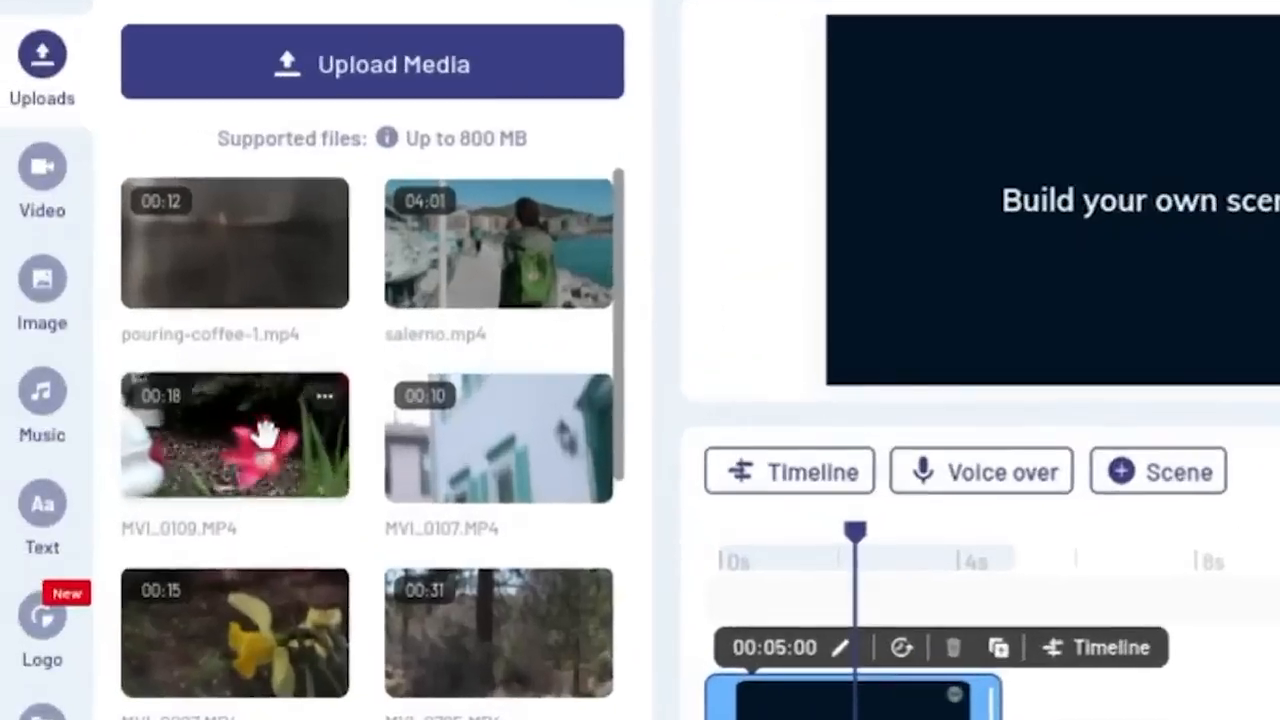
Step: Place the uploaded MVI_0109.MP4 clip in the first scene, trimming both its start and its end
left_click_drag(263, 432, 958, 278)
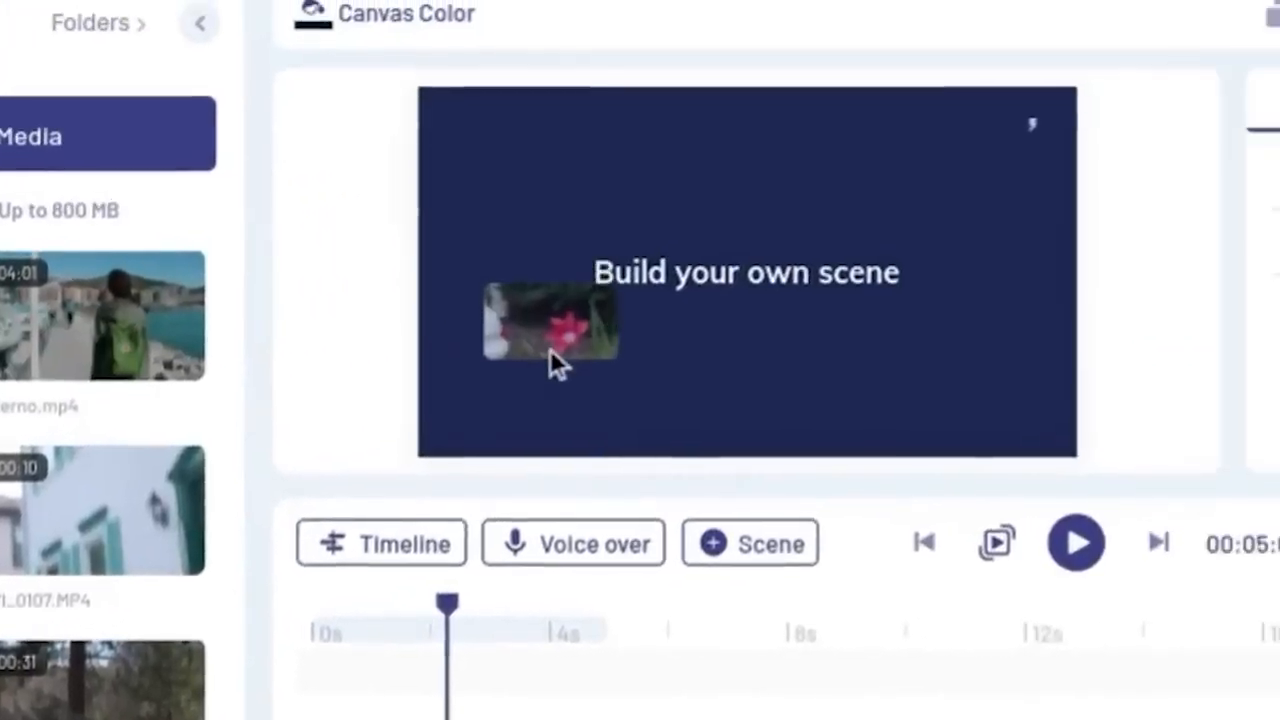
left_click_drag(550, 349, 552, 350)
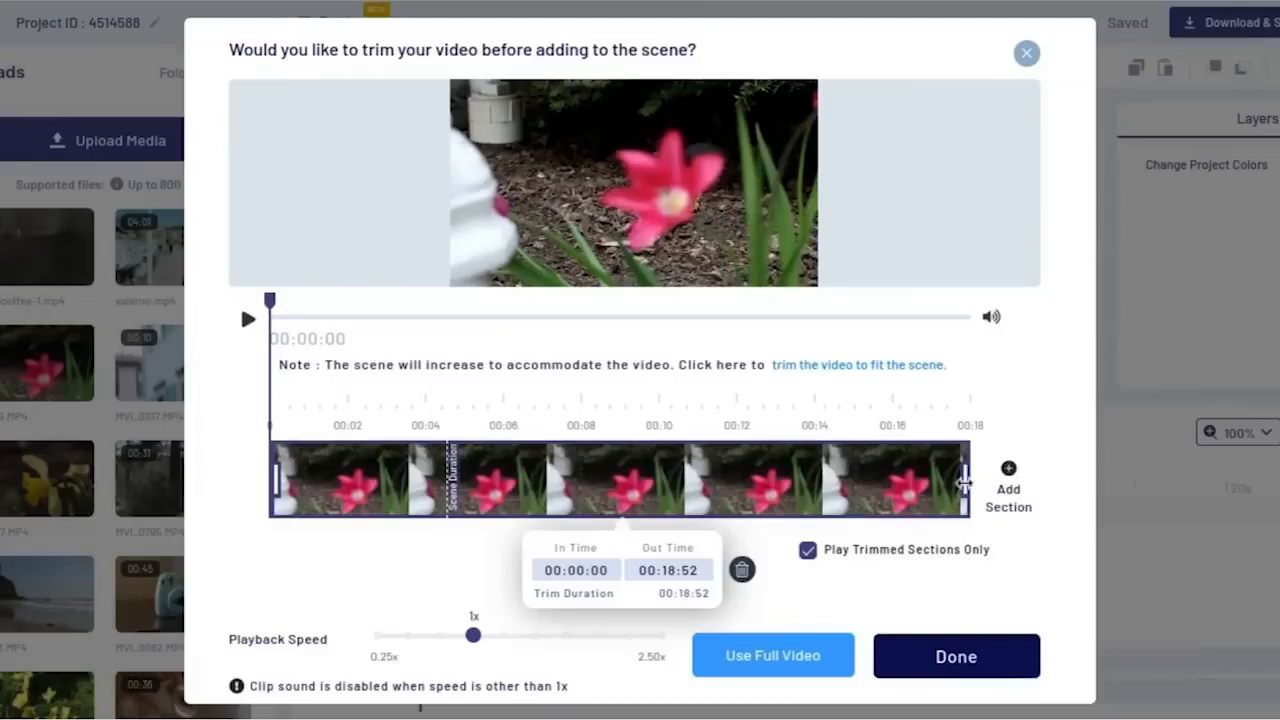
left_click_drag(963, 484, 690, 486)
left_click_drag(274, 485, 468, 482)
left_click(971, 652)
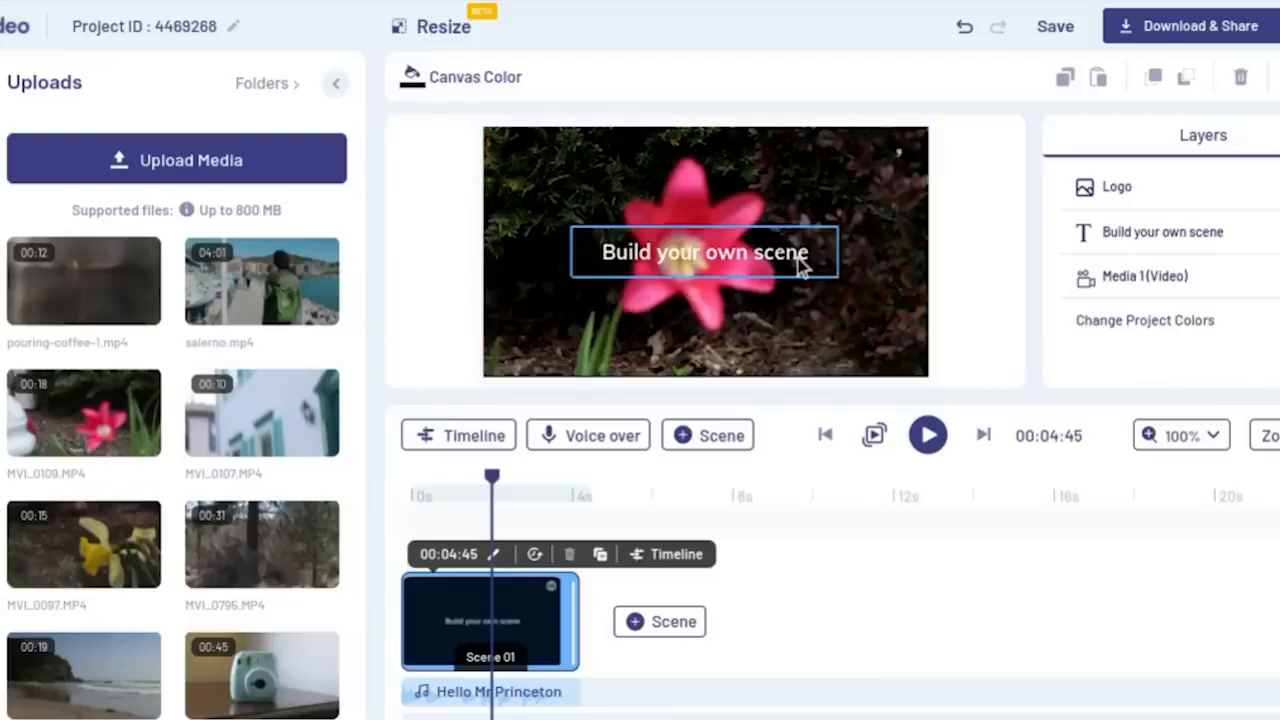
Step: Delete the "Build your own scene" text and the logo placeholder from the first scene
left_click(800, 262)
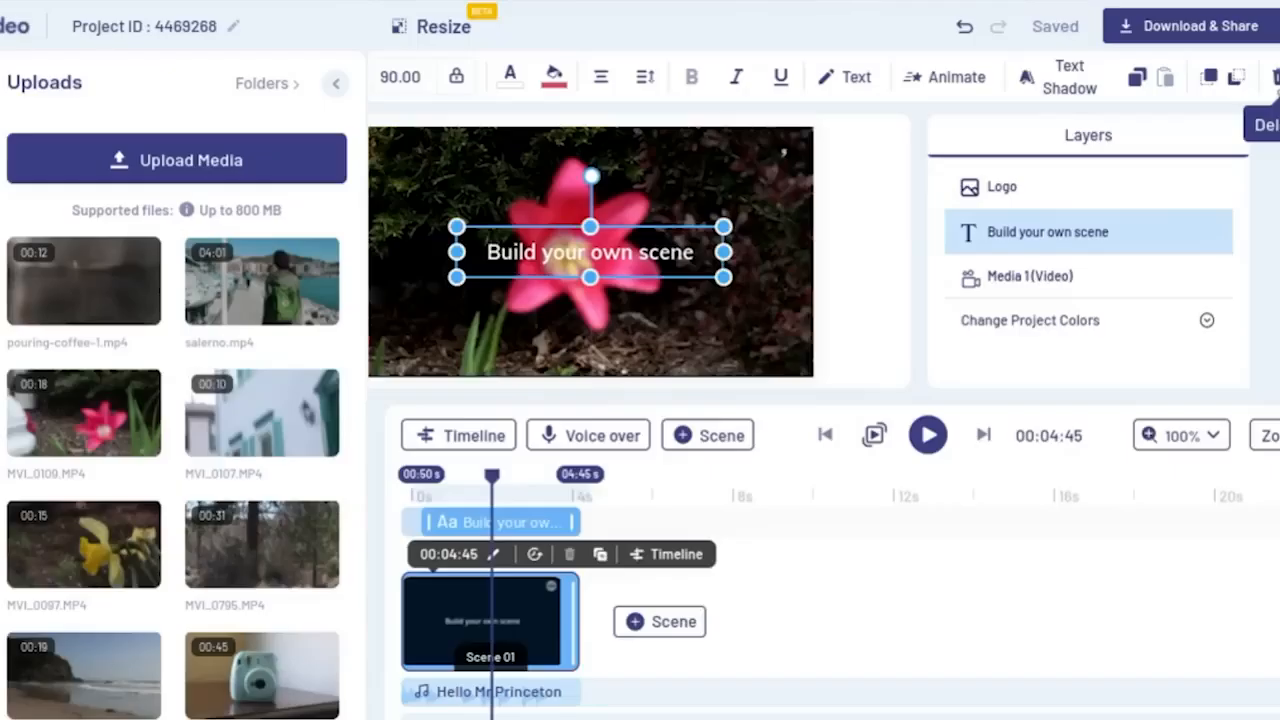
left_click(1275, 77)
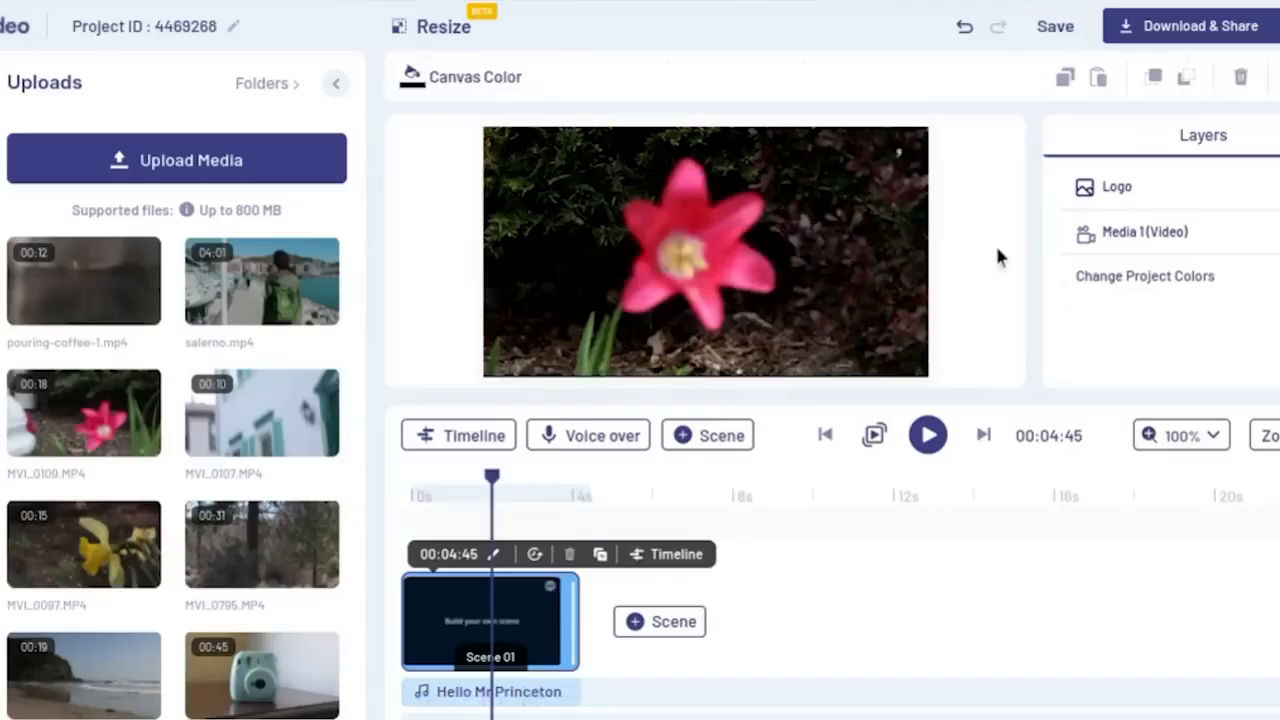
left_click(900, 152)
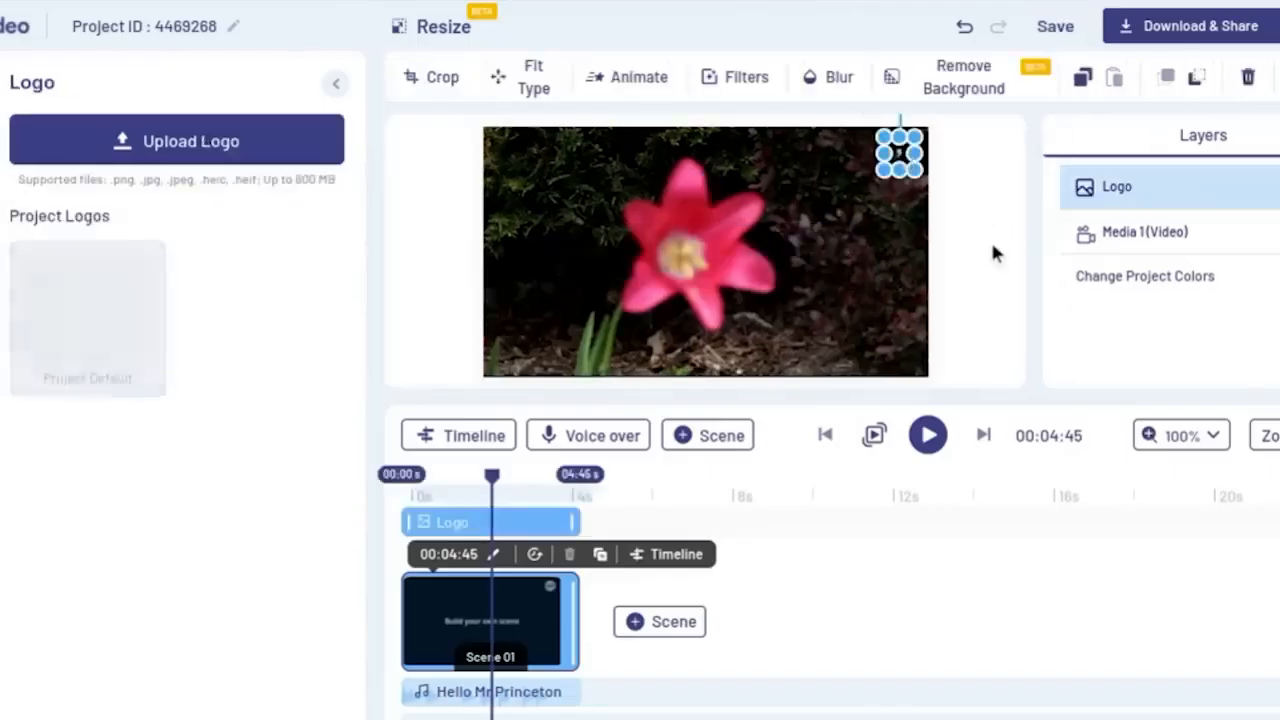
left_click(632, 240)
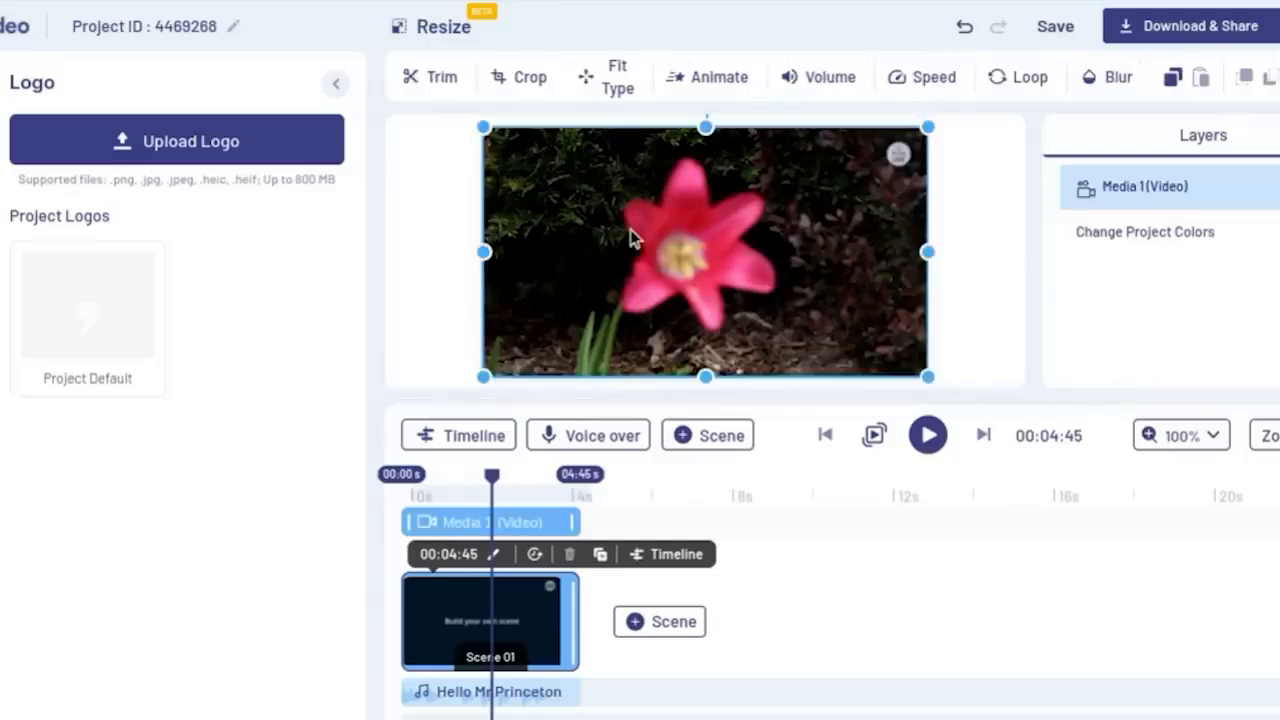
left_click(958, 252)
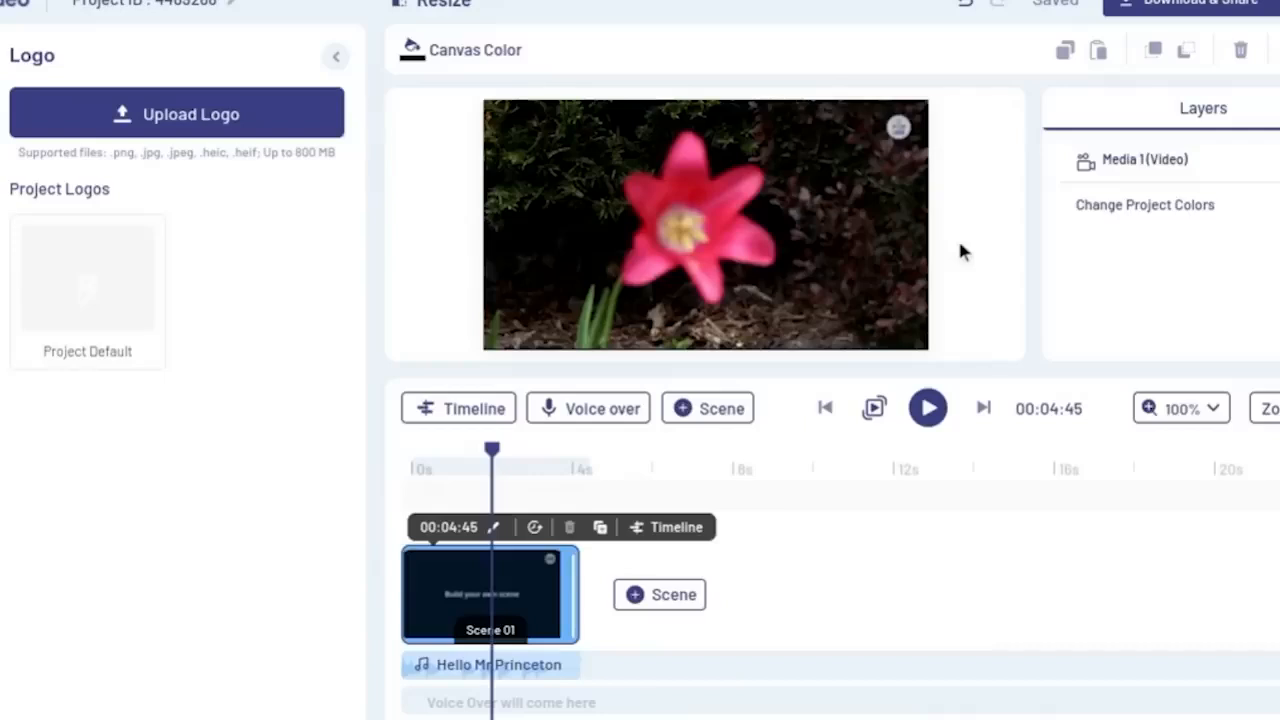
Step: Retrim the first scene's video to an in time of 00:03:57 and an out time of 00:10:06
left_click(765, 214)
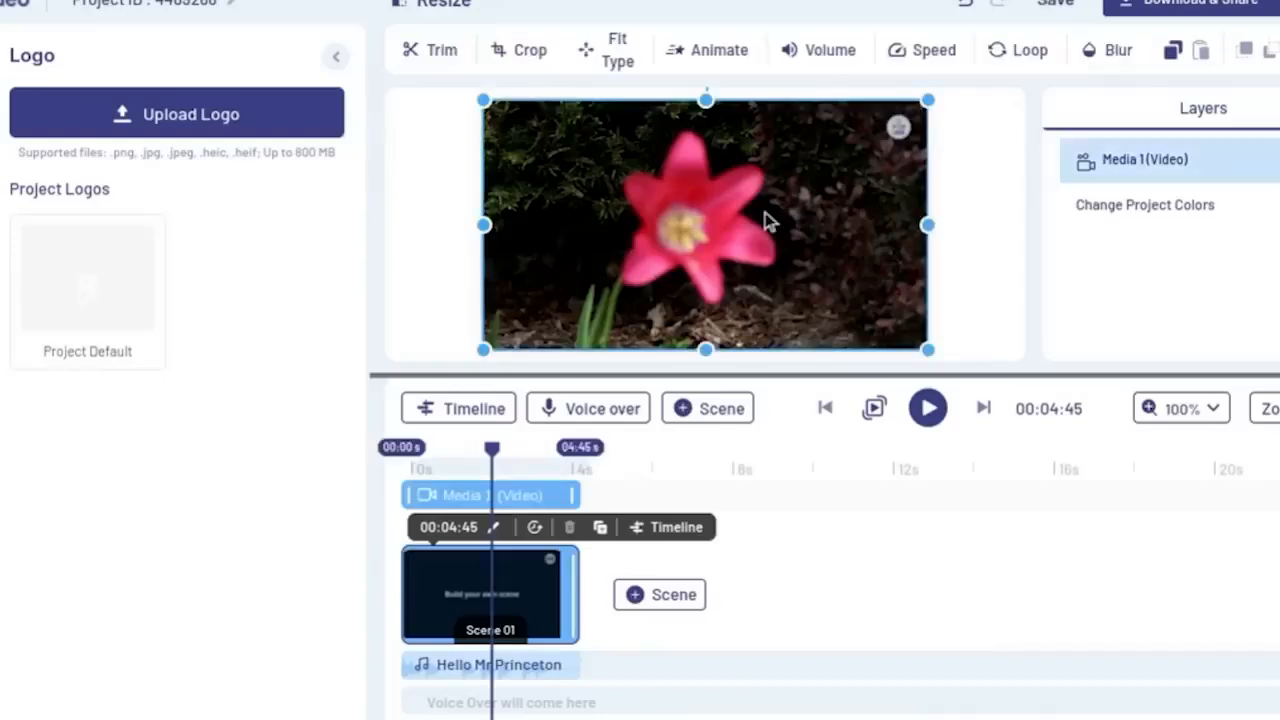
left_click(442, 50)
left_click_drag(557, 466, 431, 480)
left_click_drag(338, 487, 400, 486)
left_click_drag(561, 487, 651, 487)
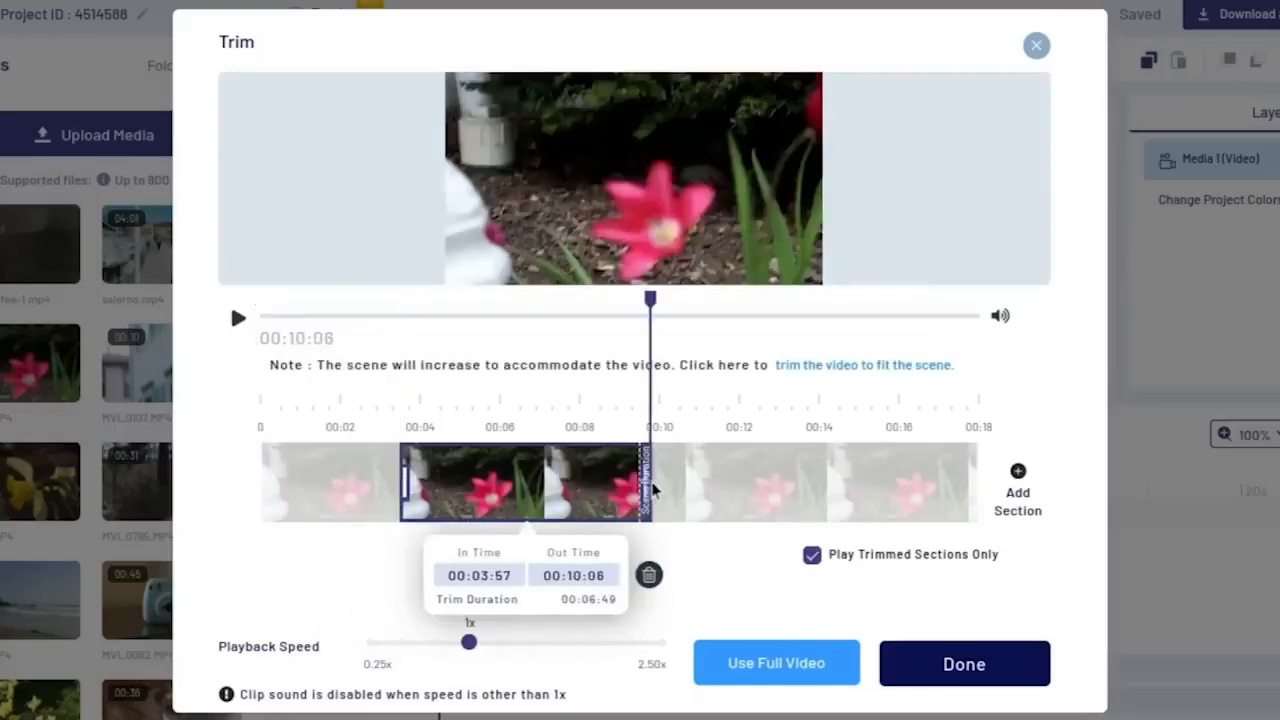
left_click(930, 662)
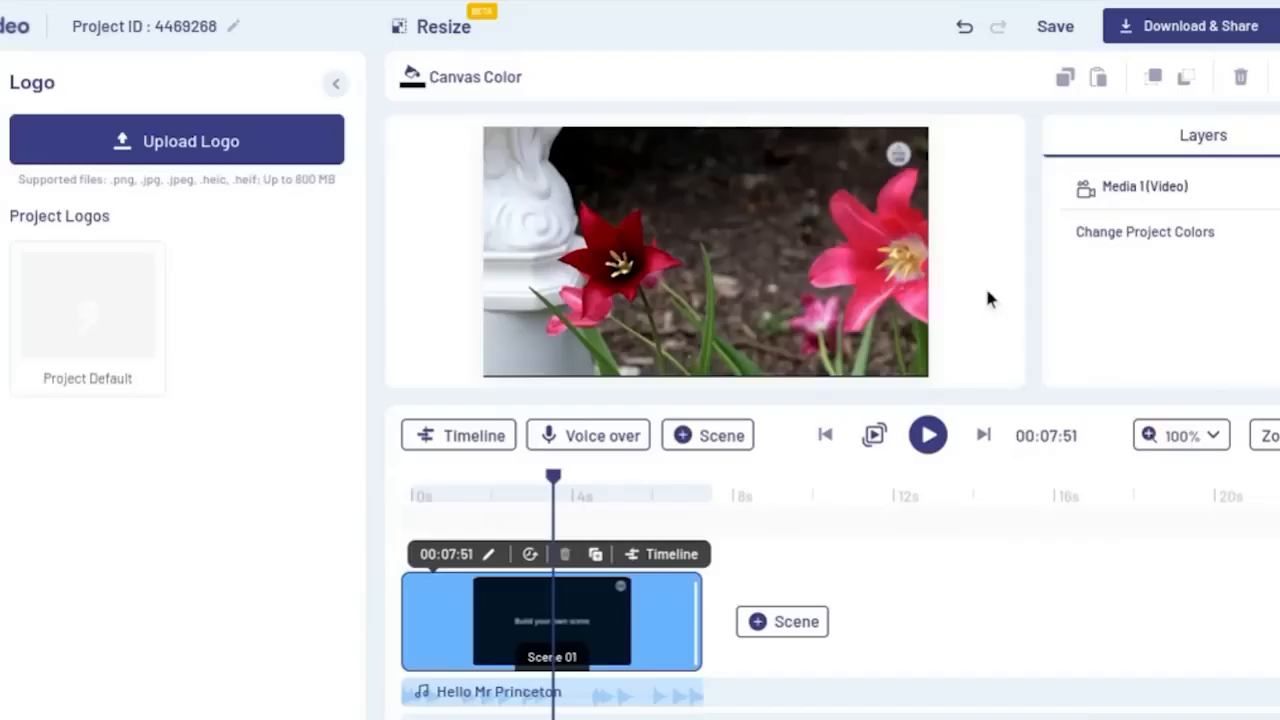
Step: Crop the first scene's flower video by pulling its frame inward from the lower-left corner
left_click(757, 206)
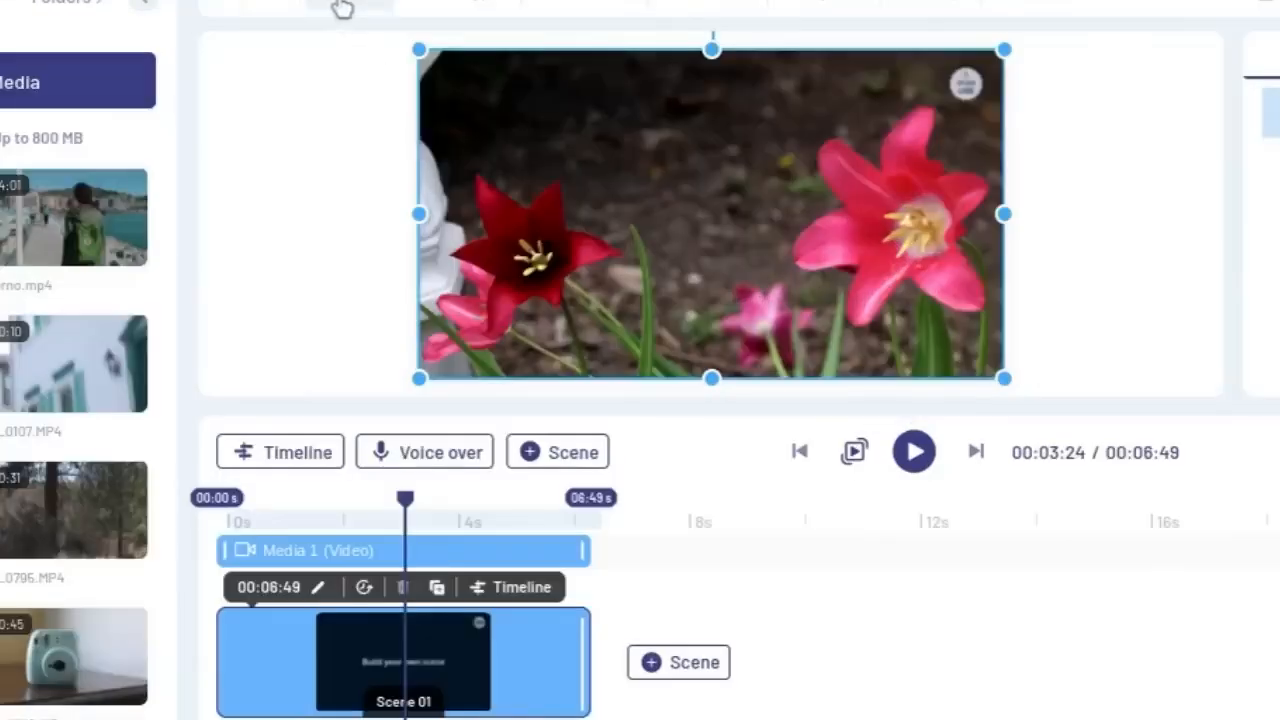
left_click(343, 9)
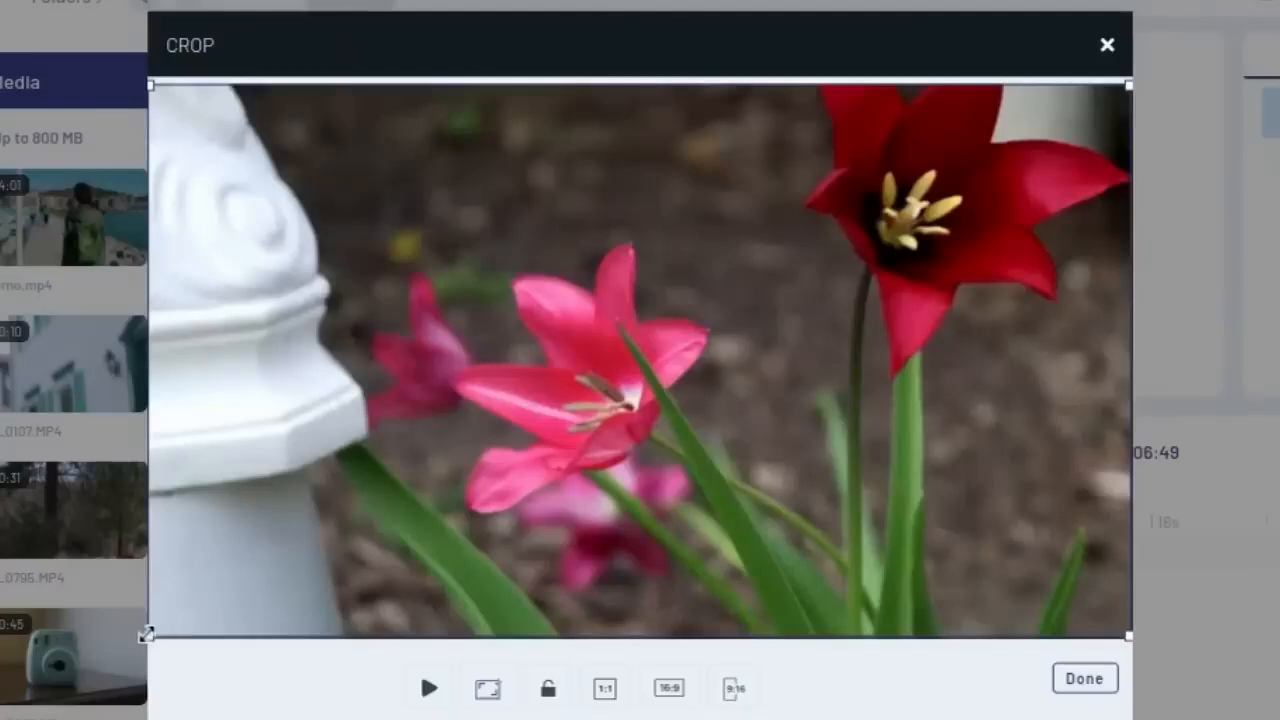
left_click_drag(145, 634, 255, 571)
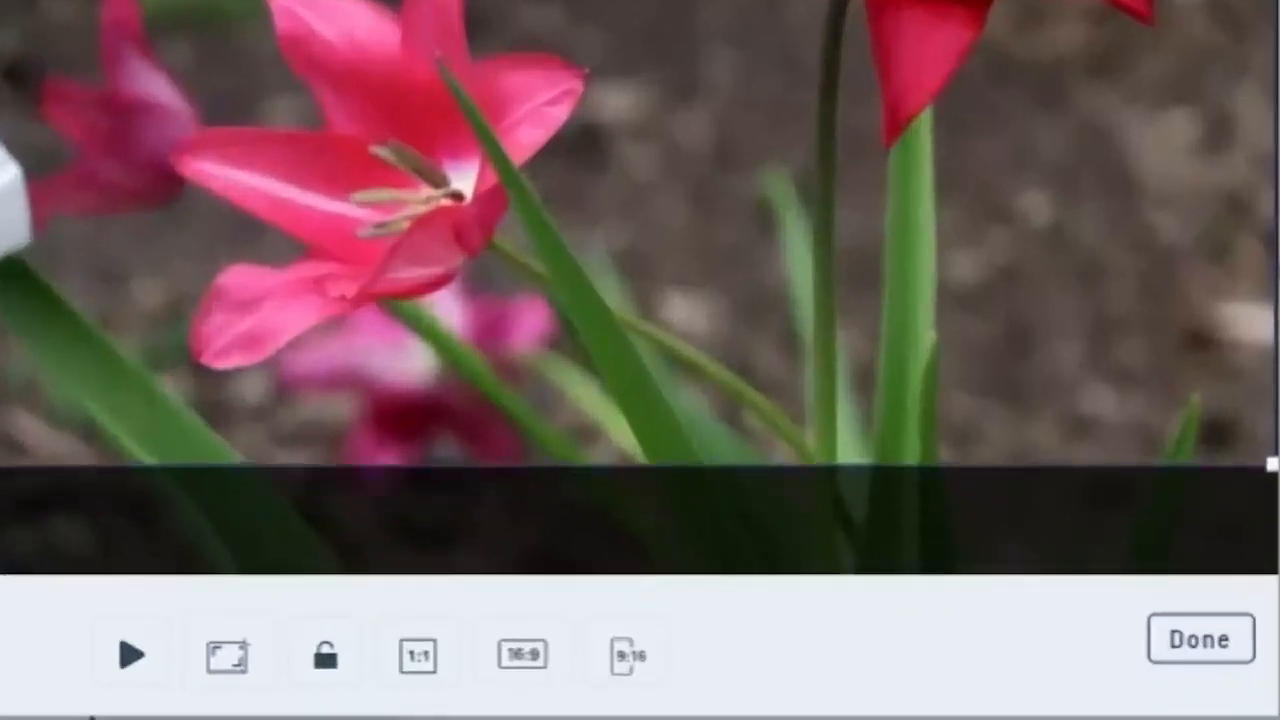
left_click_drag(40, 465, 80, 414)
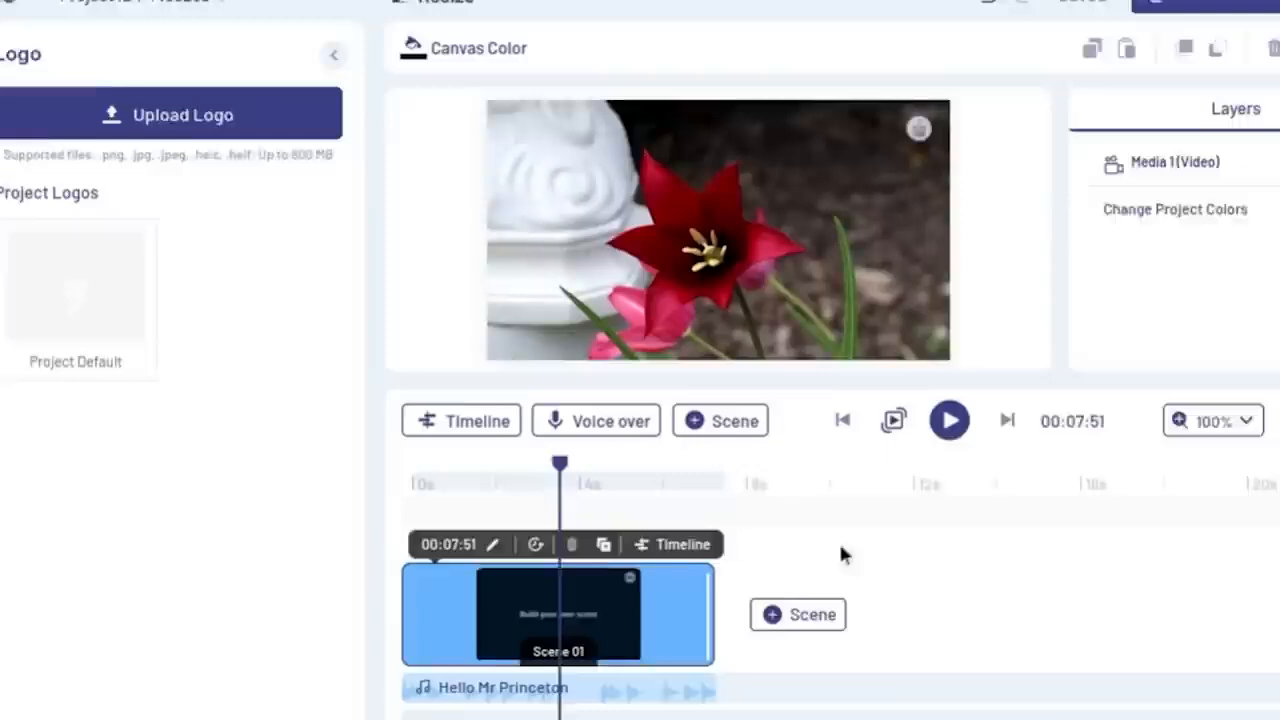
Step: Add a blank scene after the first scene in the timeline
left_click(796, 622)
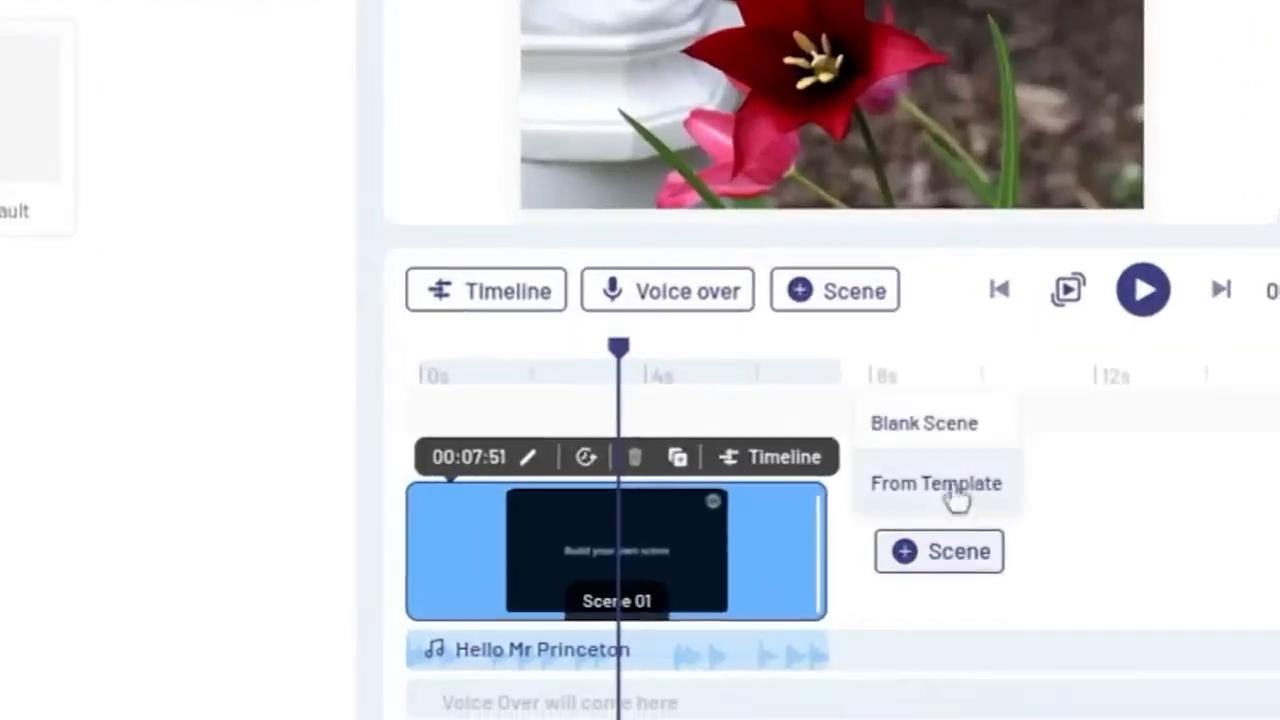
left_click(950, 425)
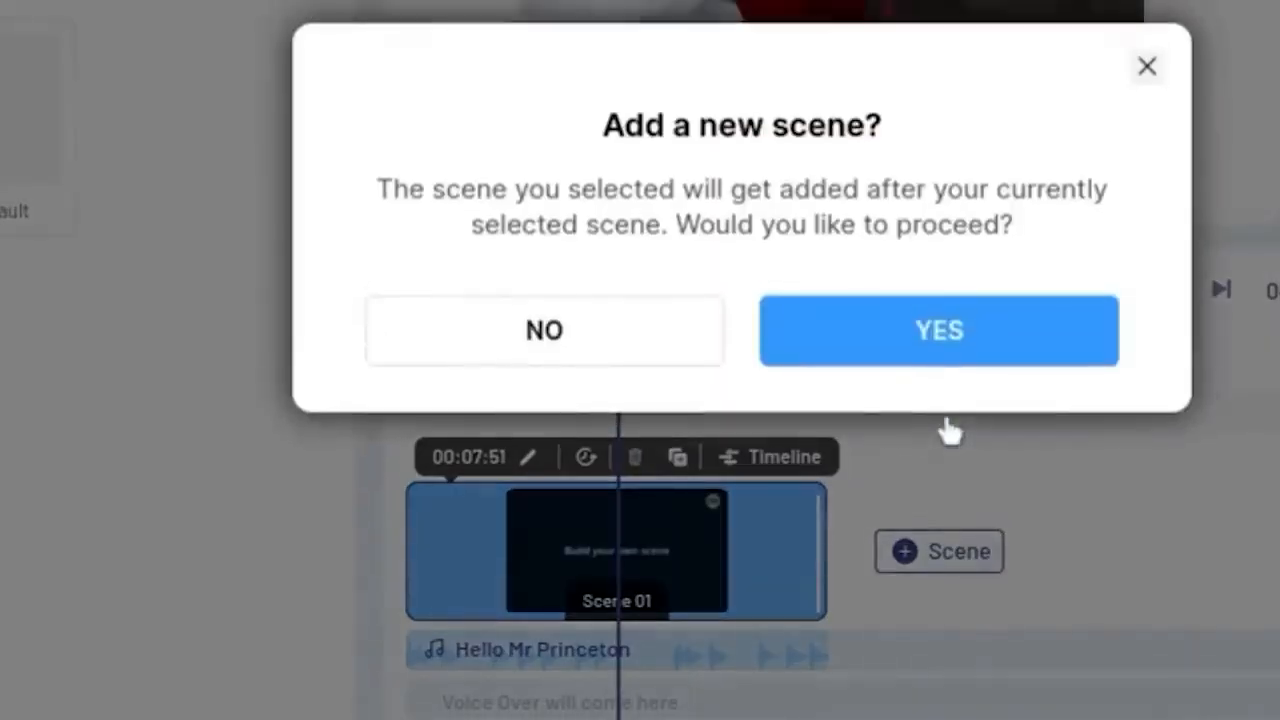
left_click(930, 325)
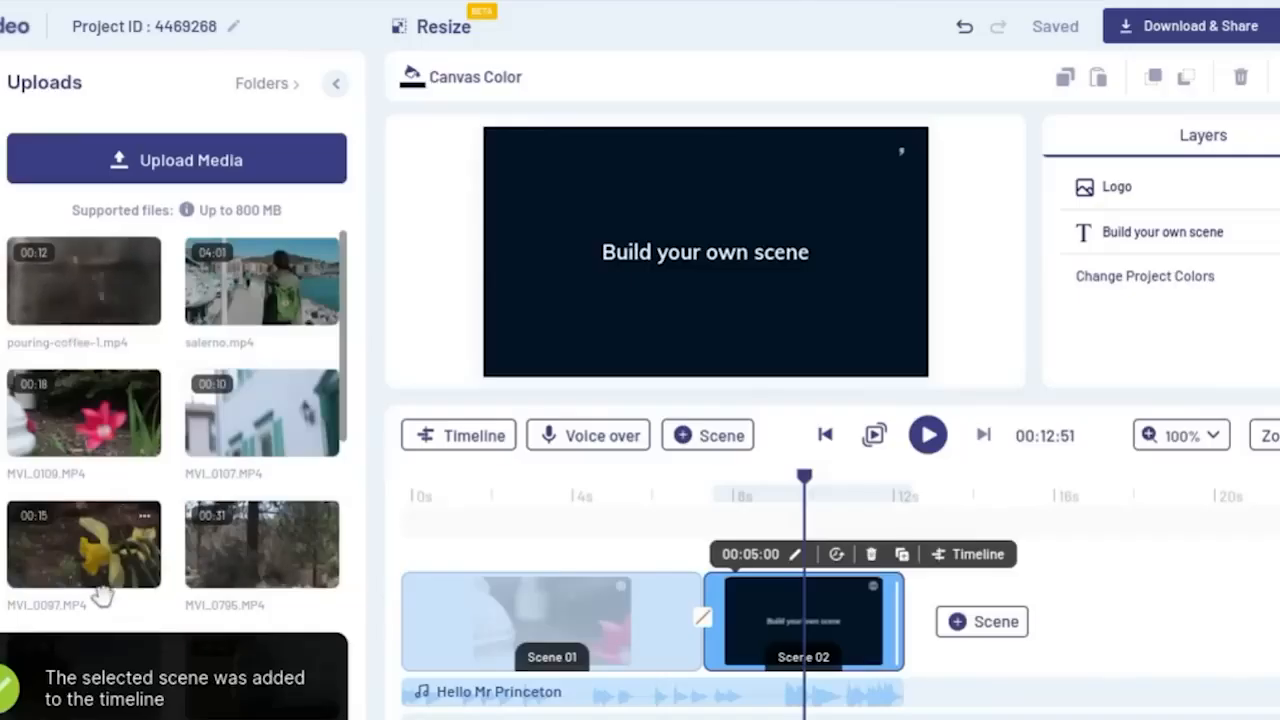
Step: Place the uploaded MVI_0097.MP4 clip in the second scene and cut off its end portion
left_click_drag(100, 570, 586, 351)
left_click_drag(1051, 510, 511, 515)
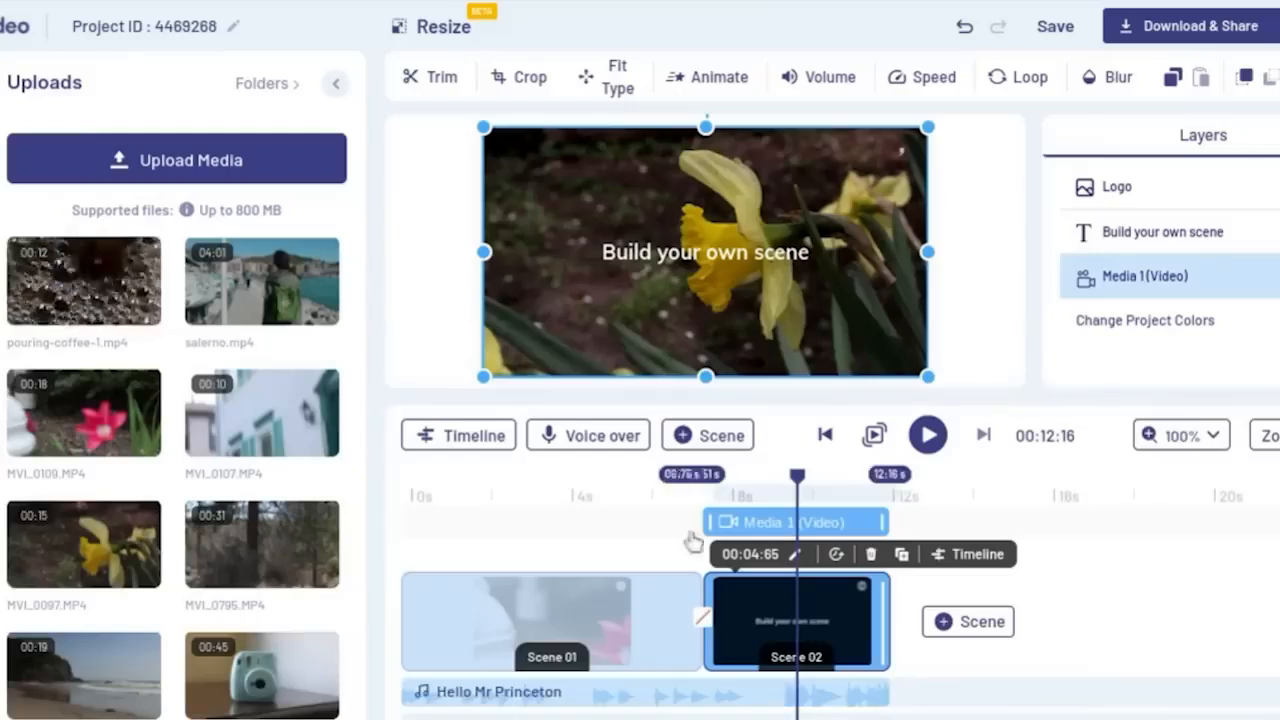
left_click(688, 490)
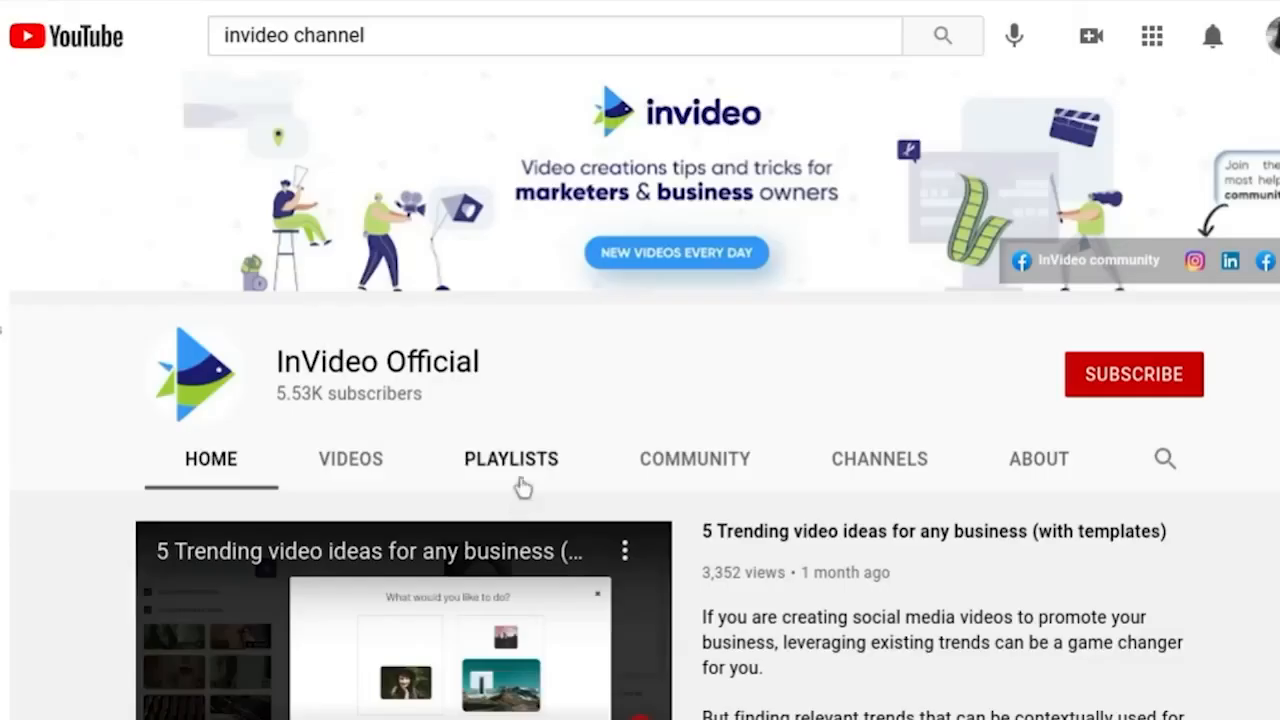
Step: Open the InVideo Tutorials playlist from the InVideo Official channel on YouTube
left_click(522, 480)
scroll(790, 497, "down", 2)
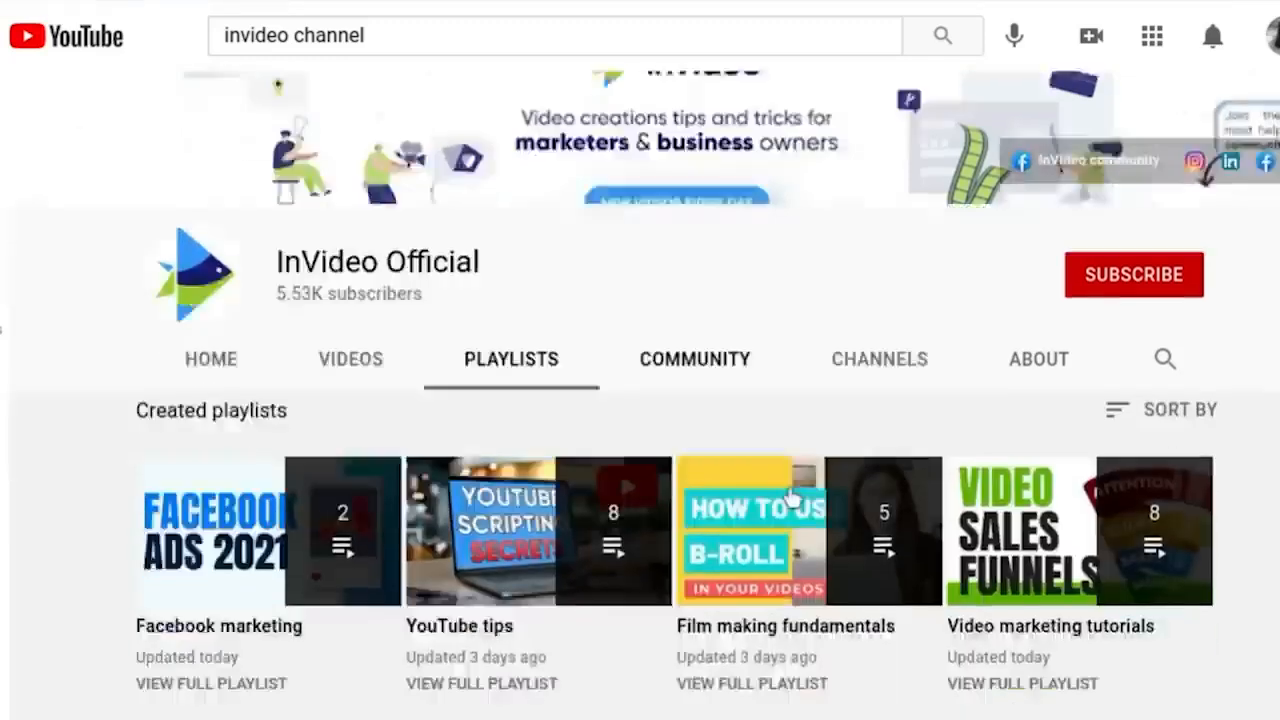
scroll(790, 497, "down", 1)
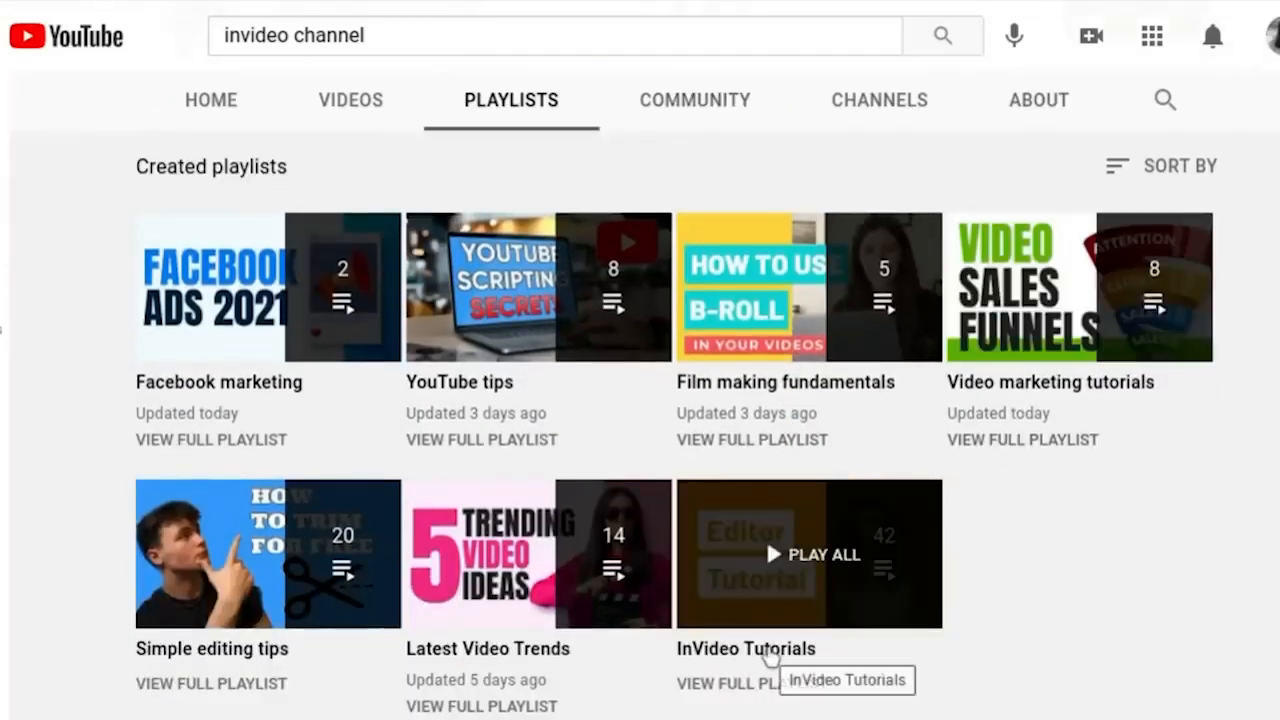
left_click(768, 652)
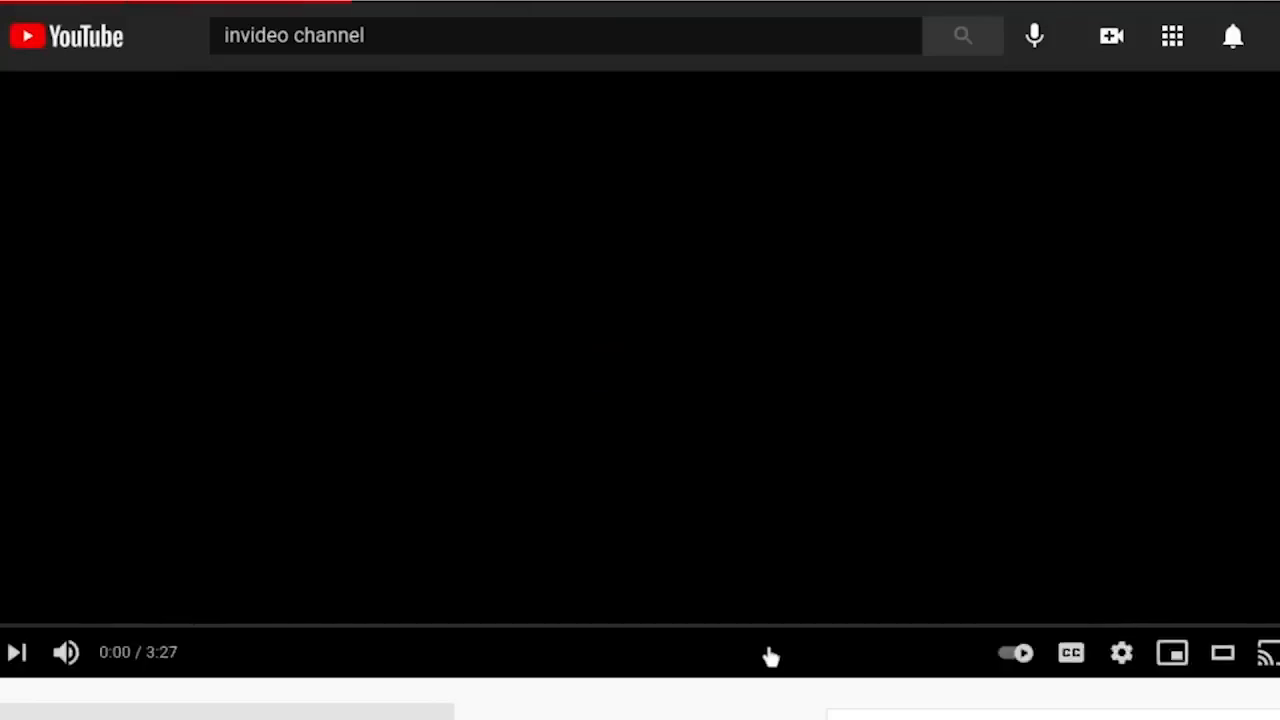
Step: Return to the InVideo home page and choose the Vertical (9:16) dimension for pre-made templates
left_click(866, 404)
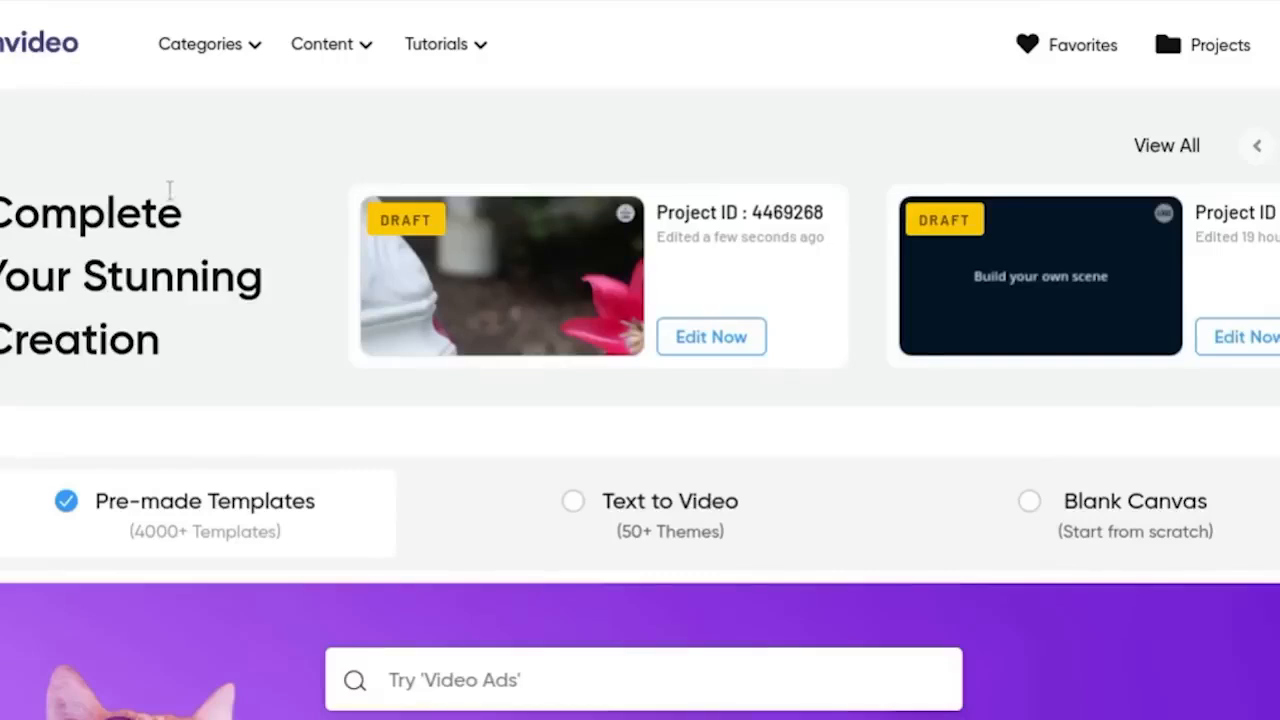
scroll(170, 190, "down", 5)
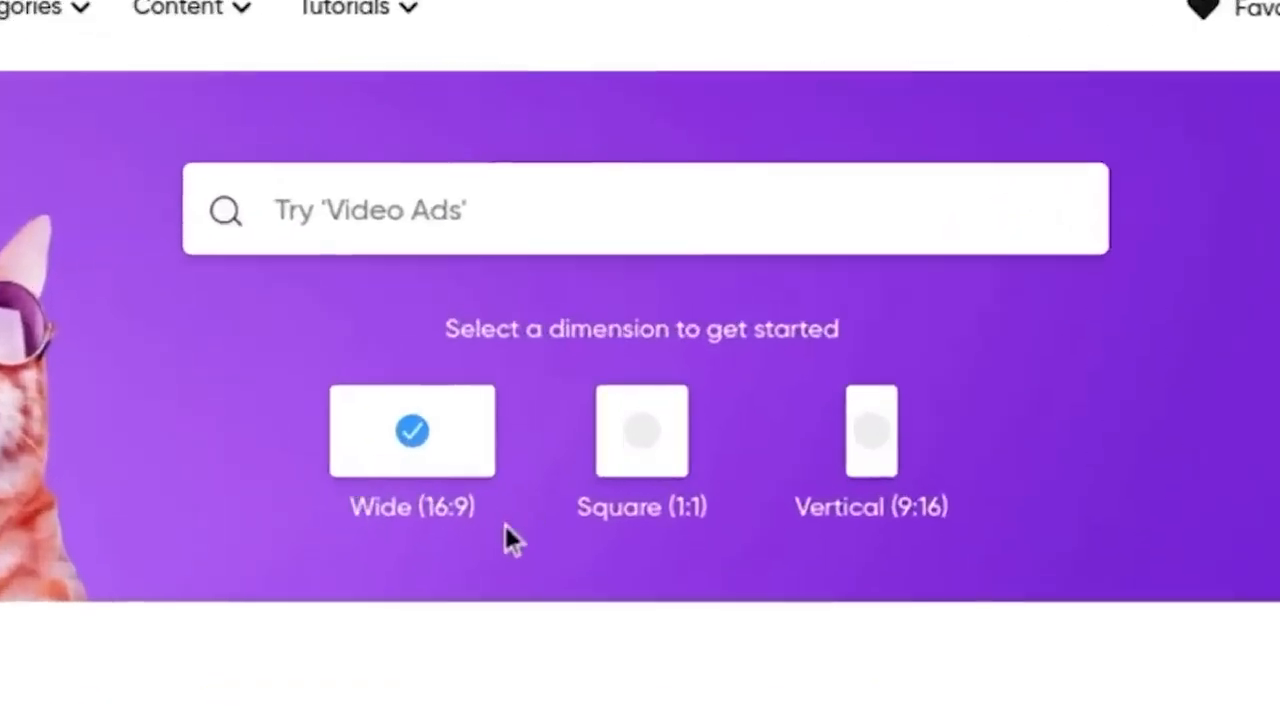
scroll(515, 523, "up", 1)
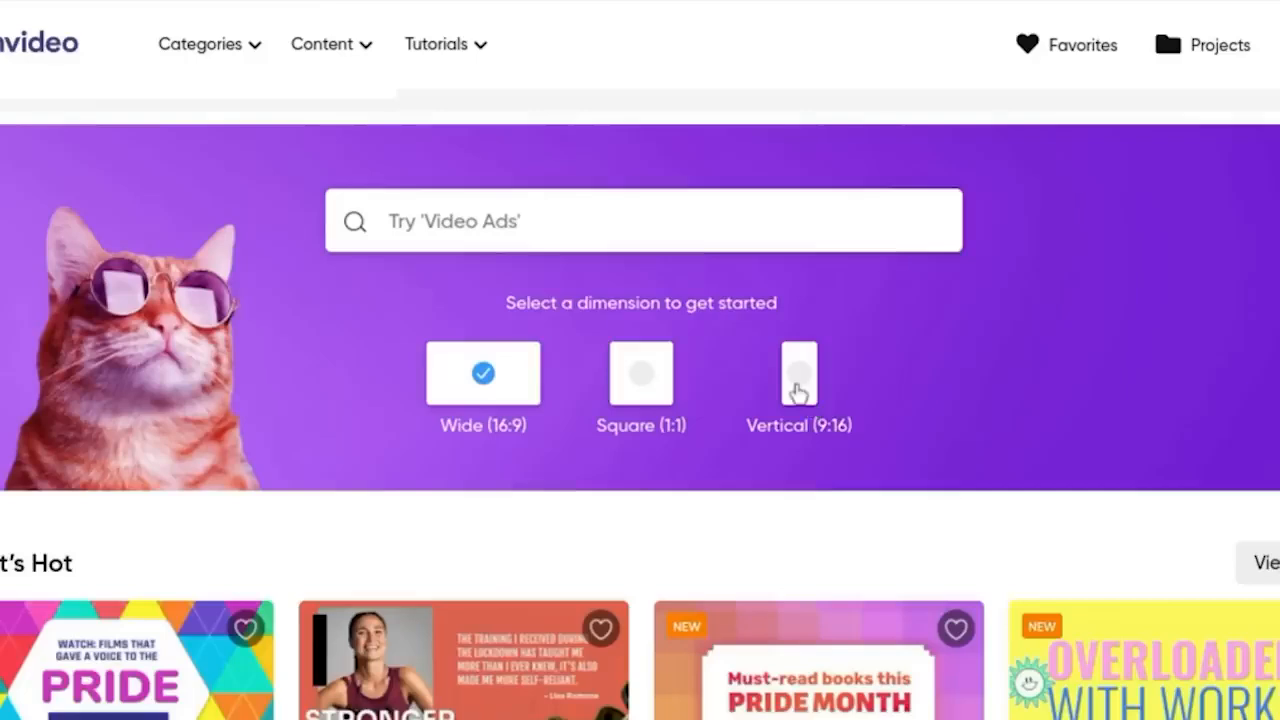
left_click(798, 385)
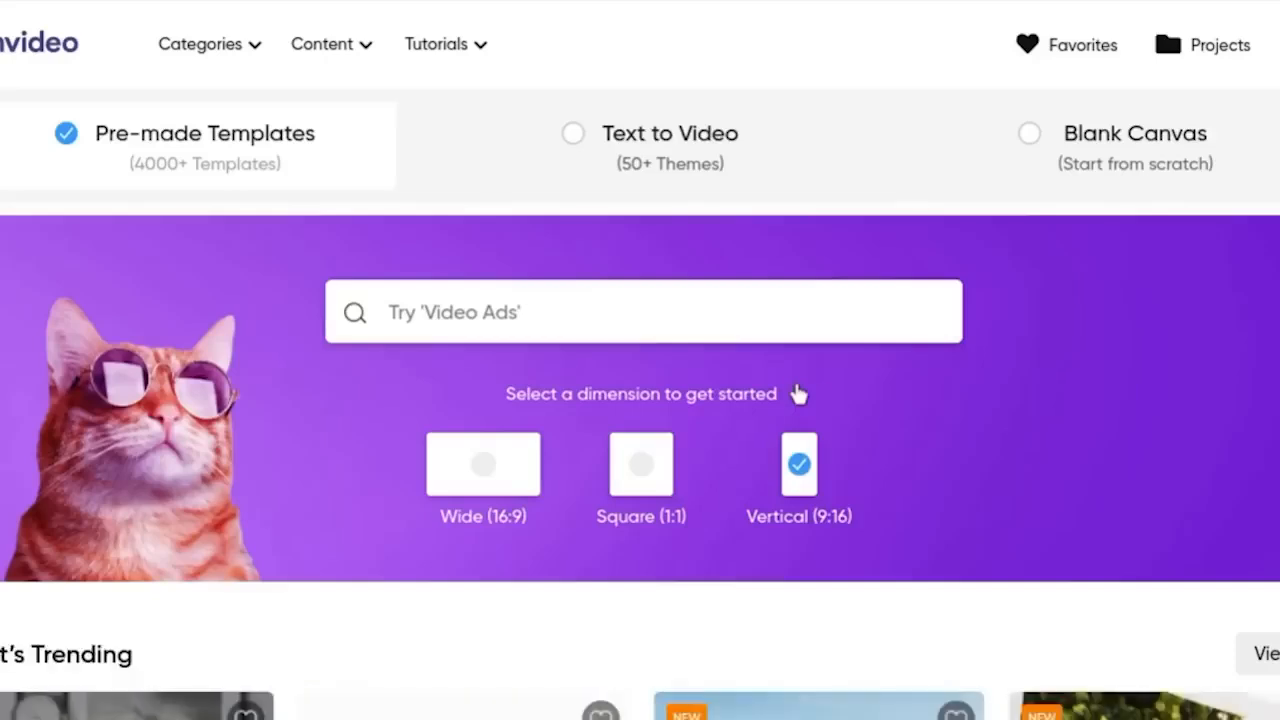
Step: Browse the trending vertical templates and look at more of them in the carousel
scroll(889, 414, "down", 5)
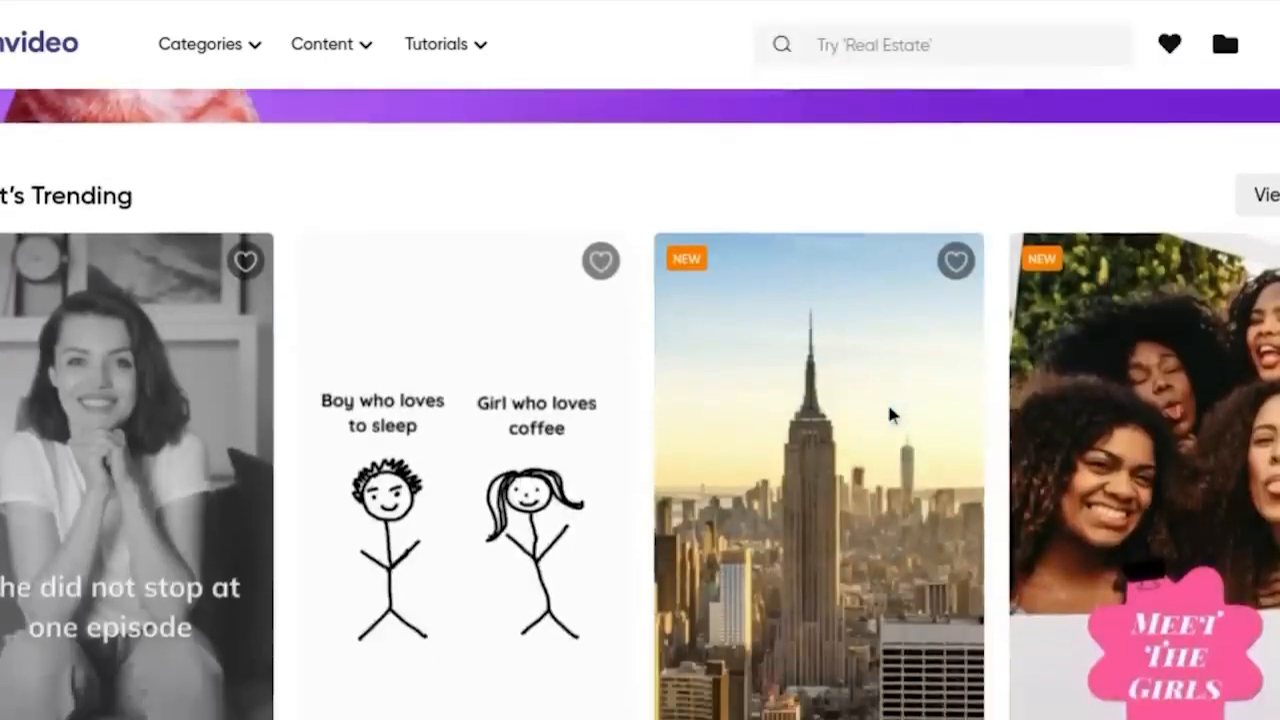
scroll(577, 500, "down", 5)
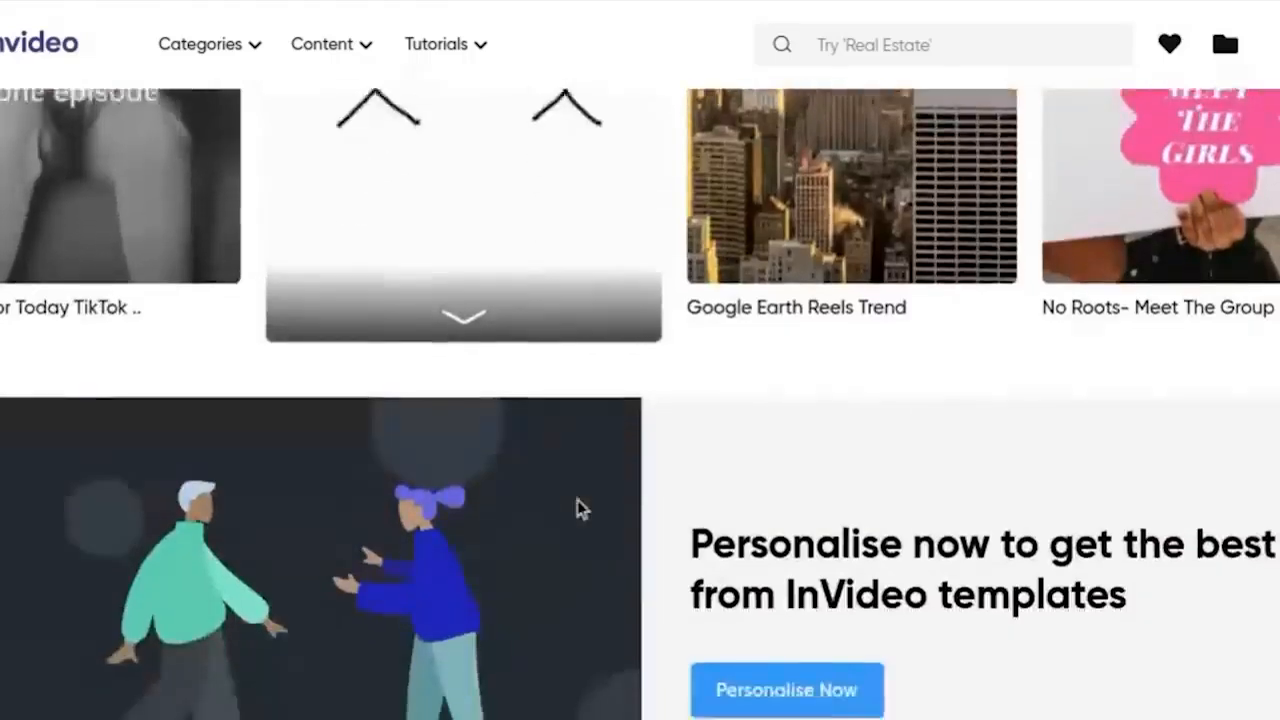
scroll(900, 406, "up", 5)
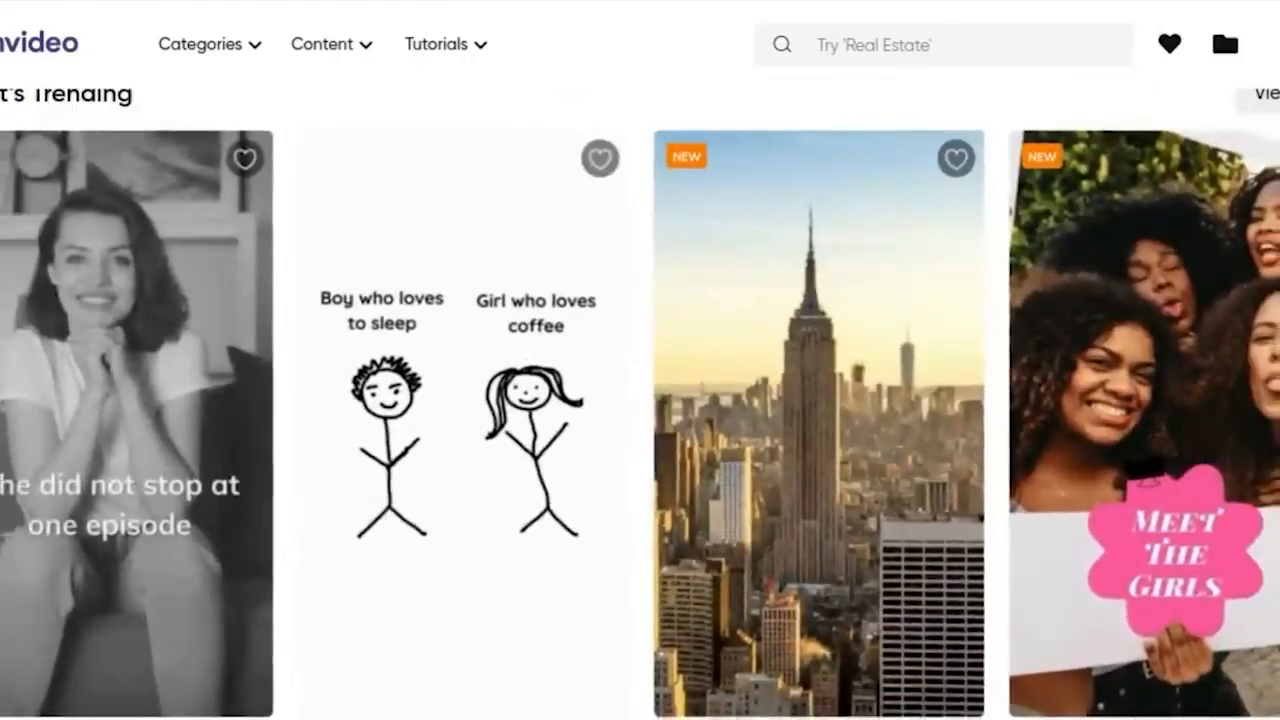
left_click(1270, 422)
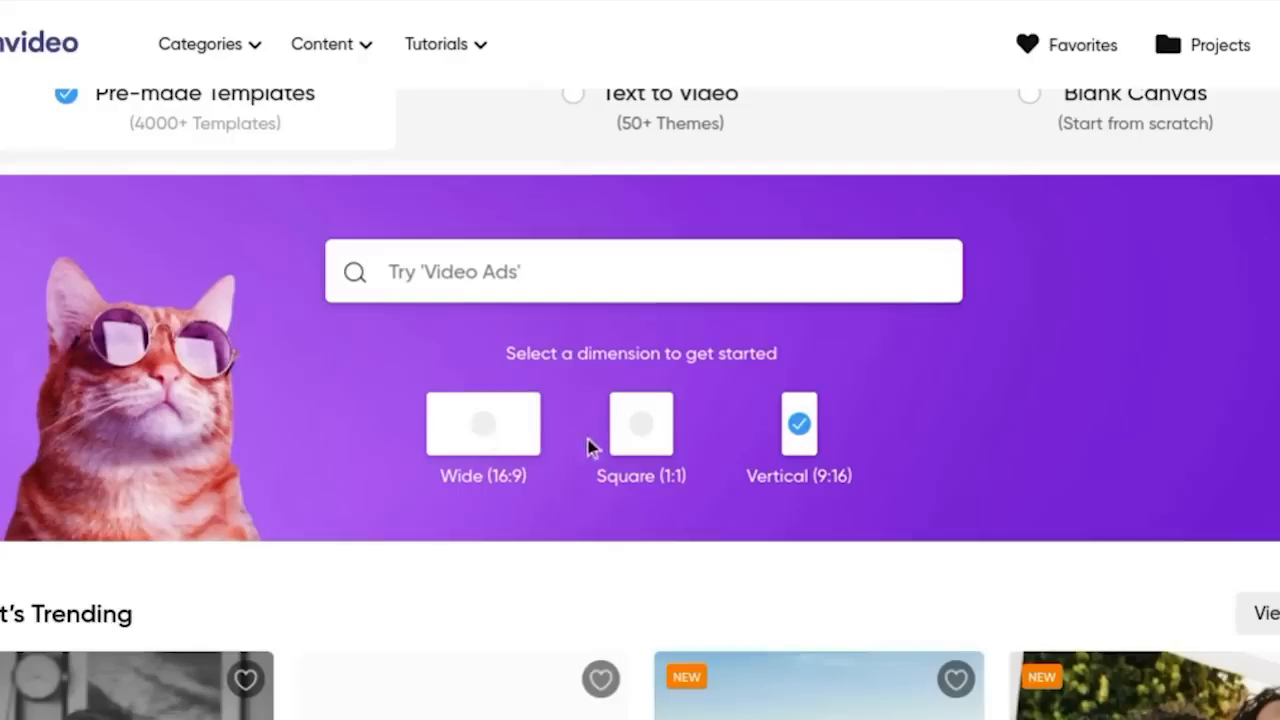
scroll(591, 446, "down", 3)
scroll(590, 448, "down", 1)
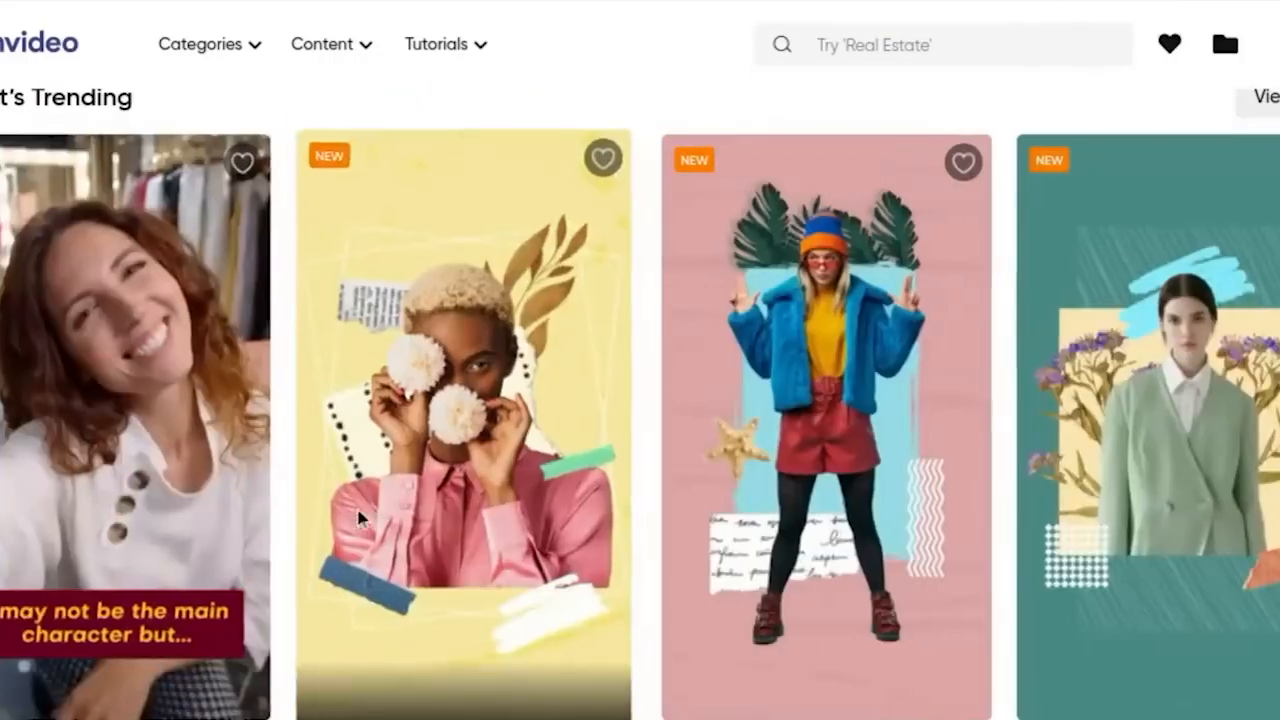
scroll(65, 420, "down", 2)
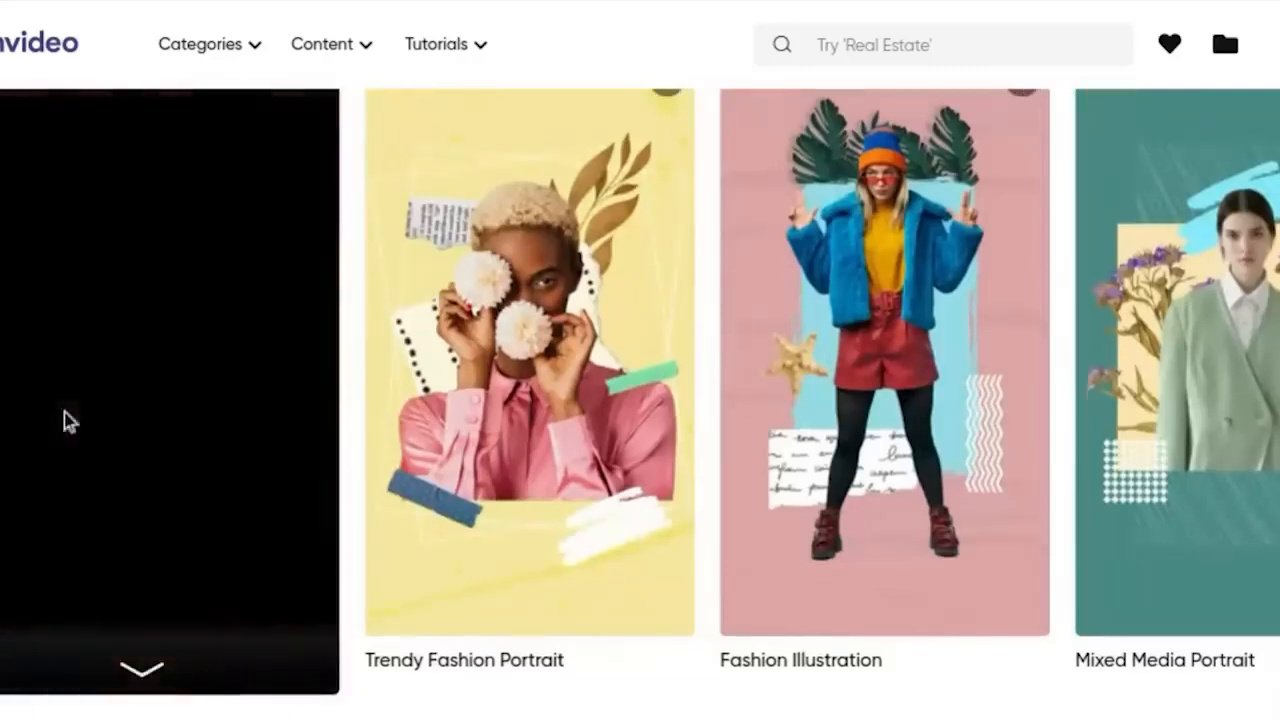
left_click(3, 362)
scroll(1014, 708, "up", 2)
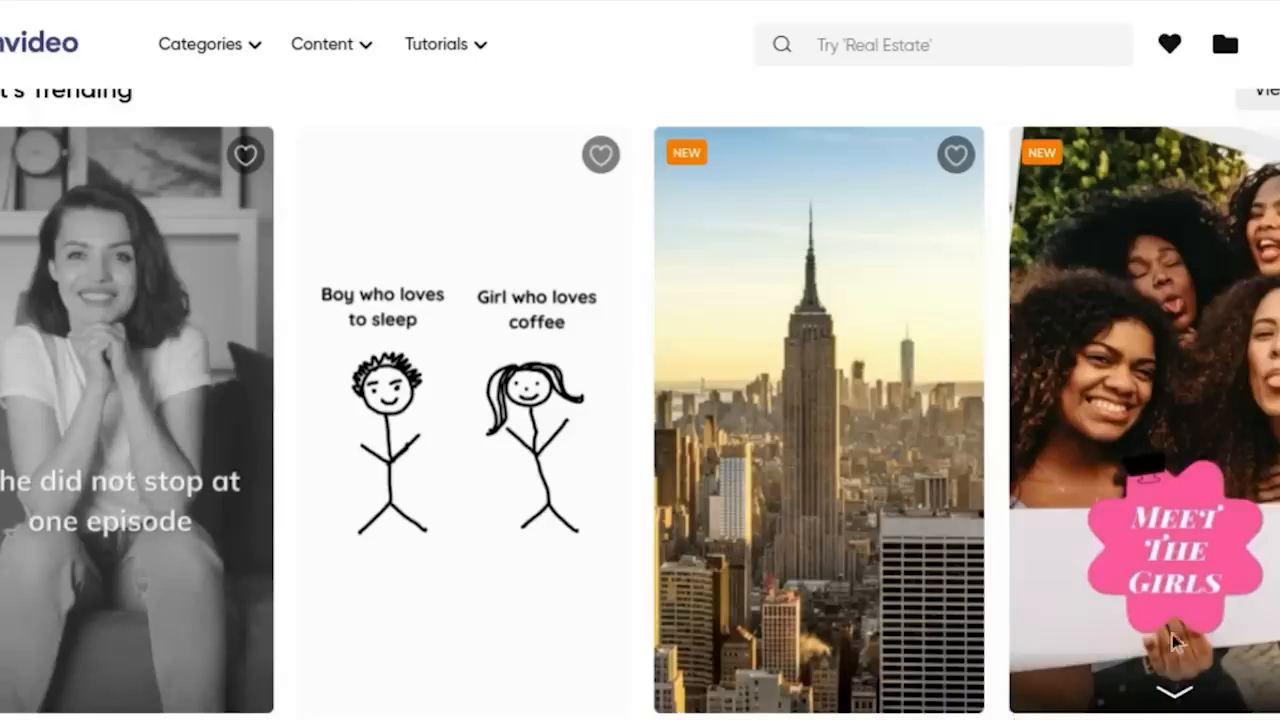
Step: Start a project from the Google Earth Reels Trend template in Vertical (9:16) format
mouse_move(797, 431)
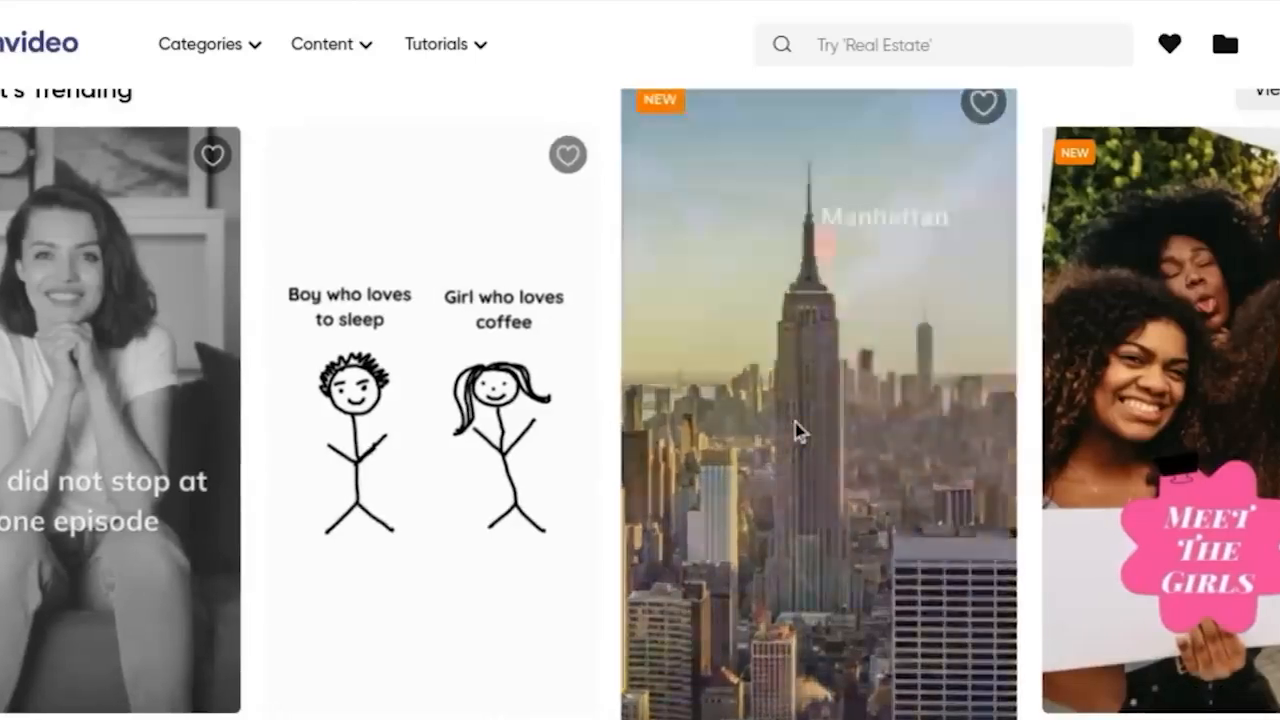
left_click(840, 428)
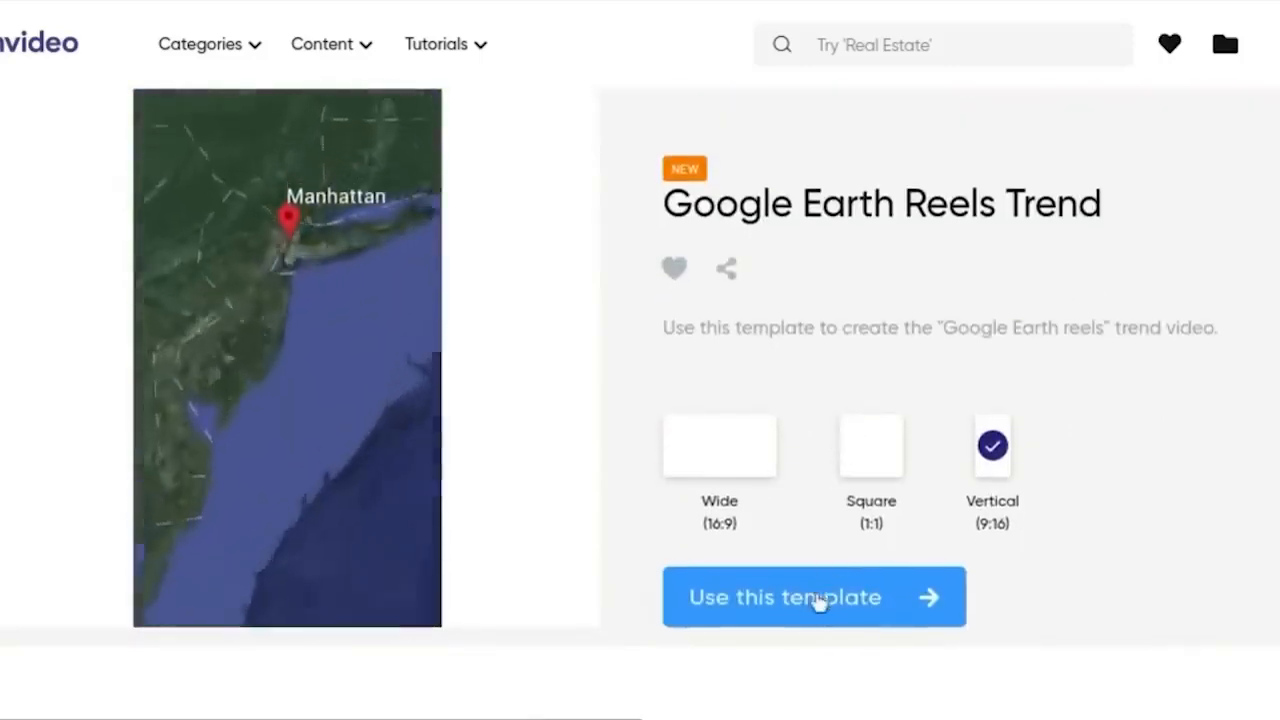
left_click(817, 600)
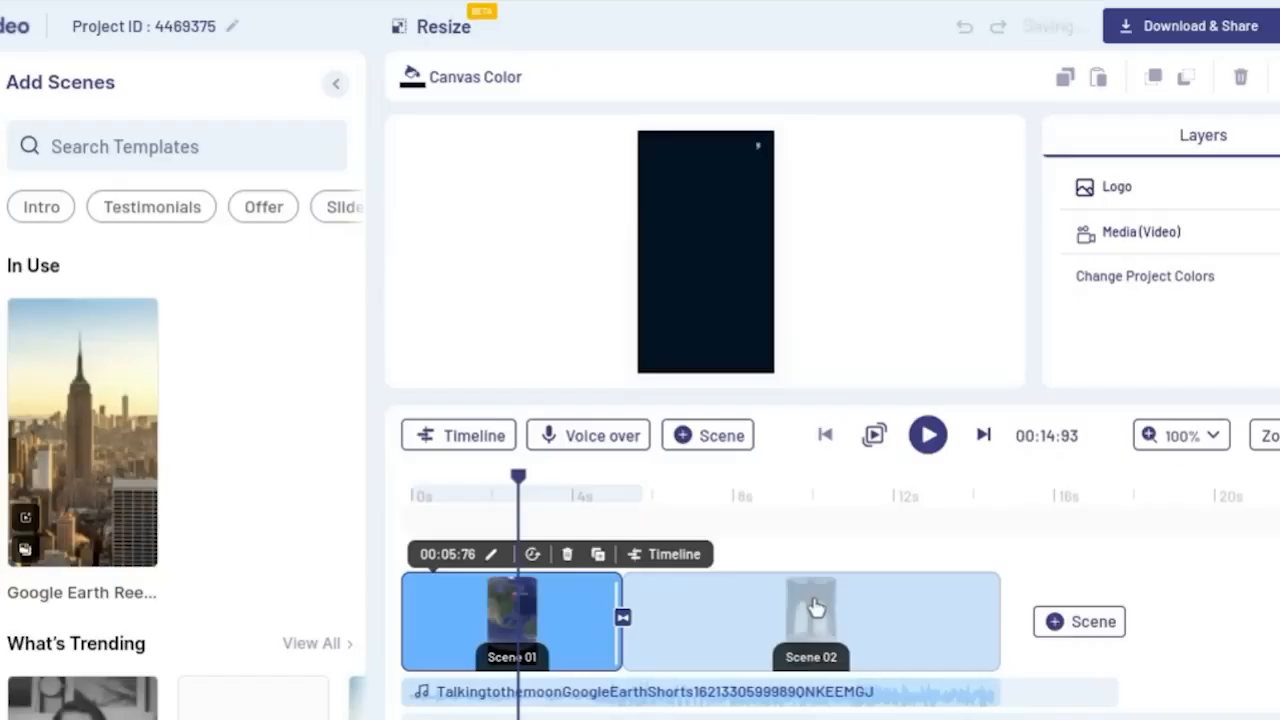
Step: Replace the Media 2 video in the second scene with the uploaded MVI_0109.MP4 clip, trimmed to an out time of 00:09:60, and preview it
left_click(570, 492)
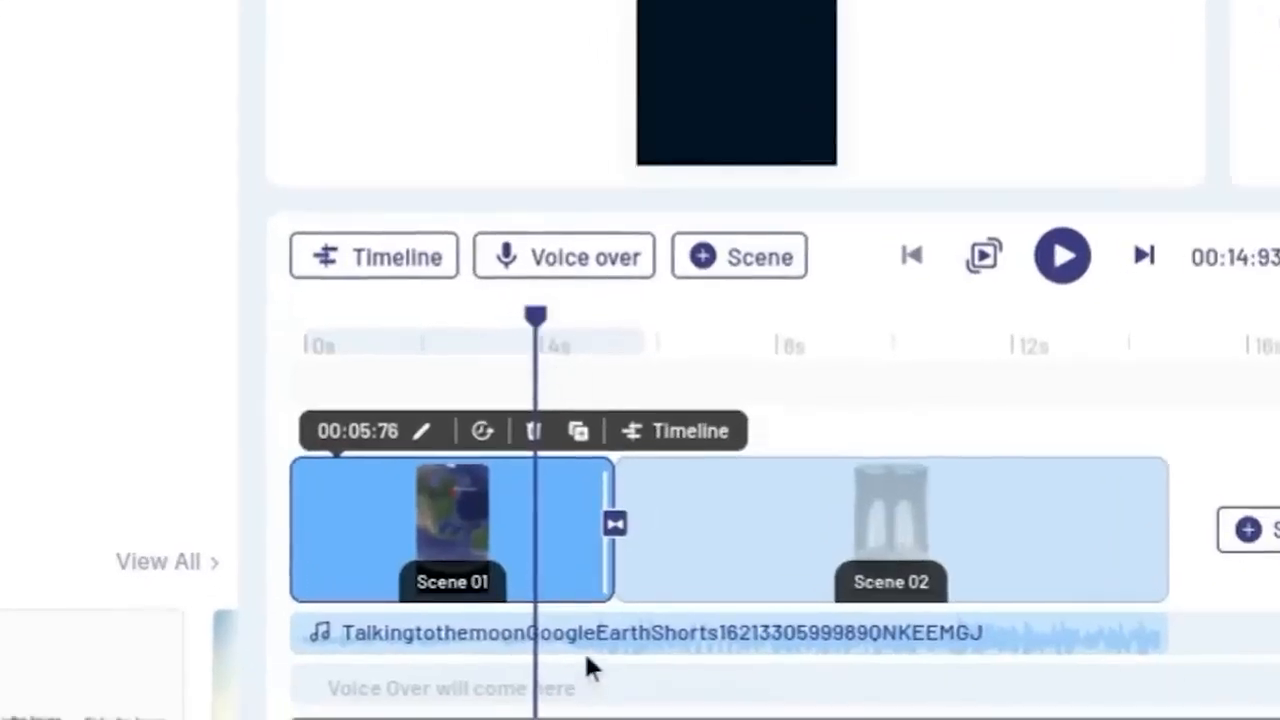
left_click(922, 377)
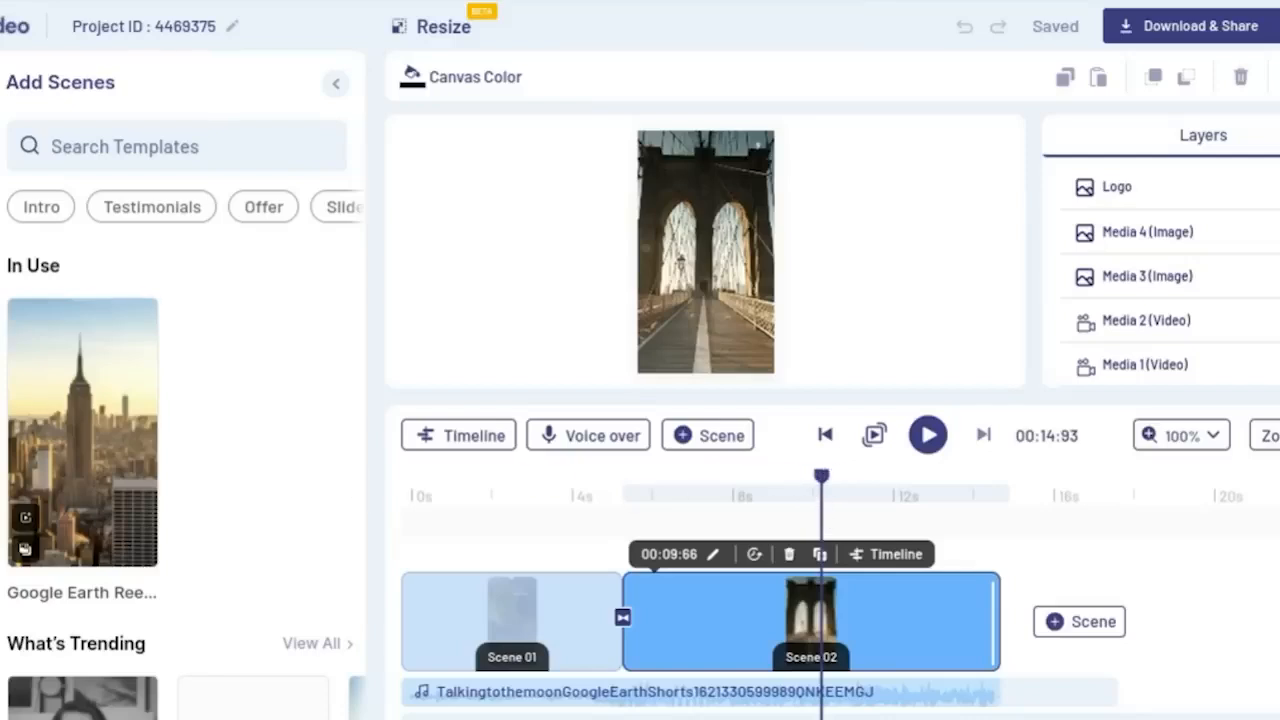
left_click(26, 160)
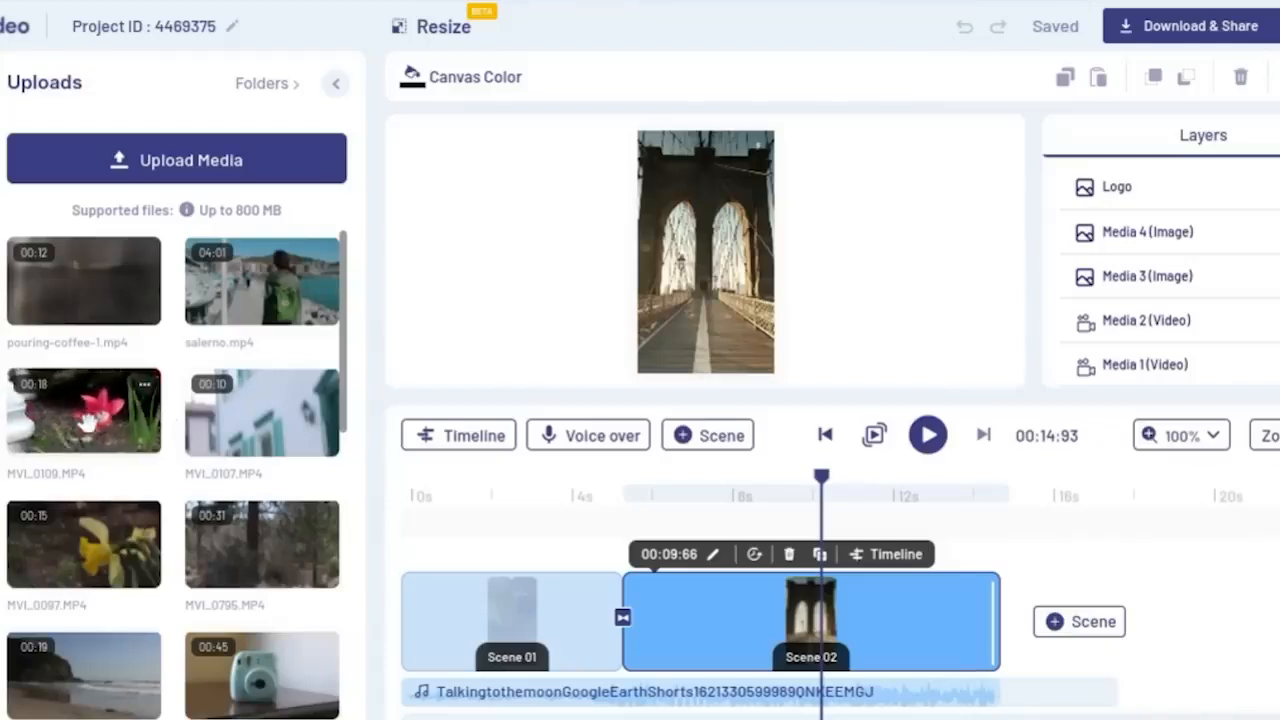
left_click_drag(88, 424, 674, 268)
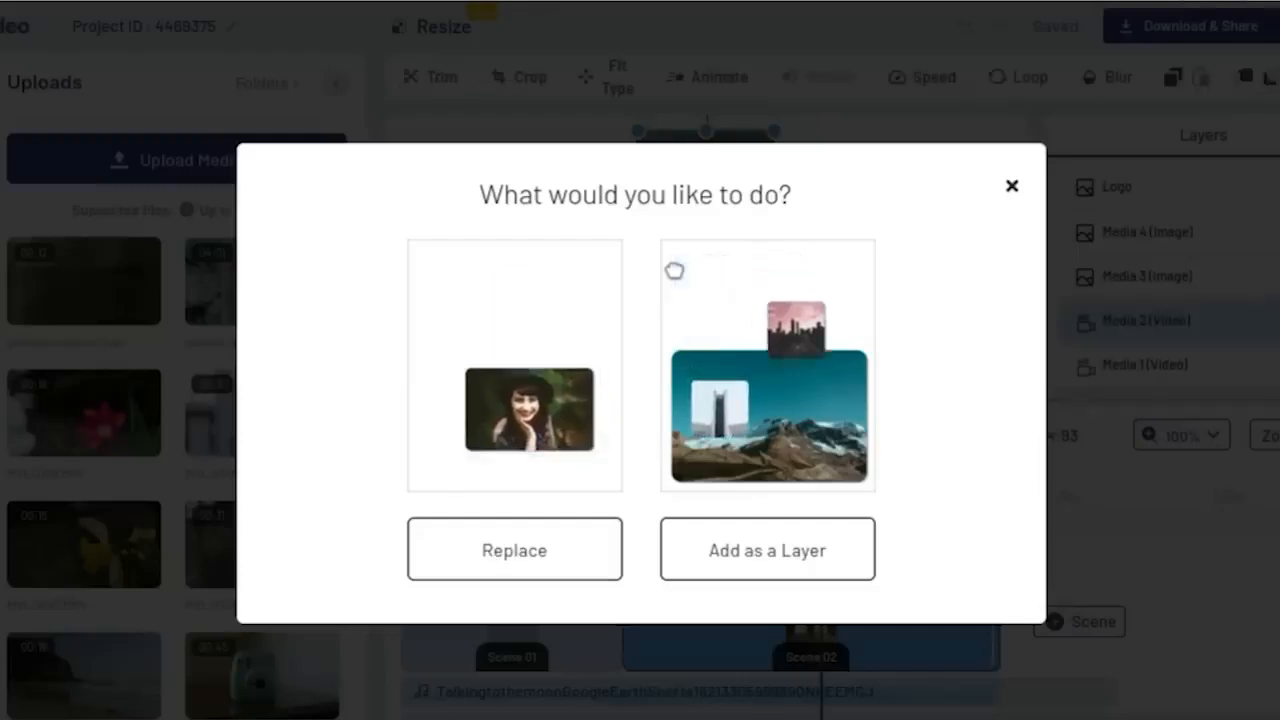
left_click(491, 534)
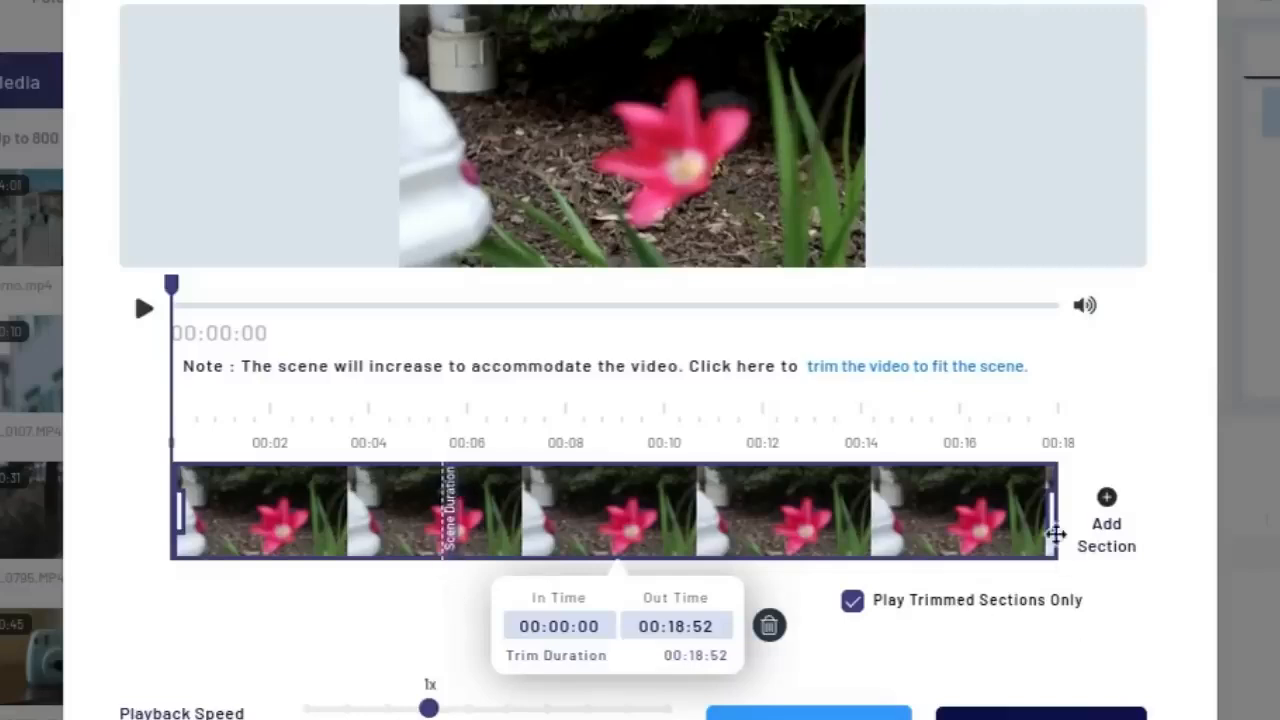
left_click_drag(1052, 512, 450, 519)
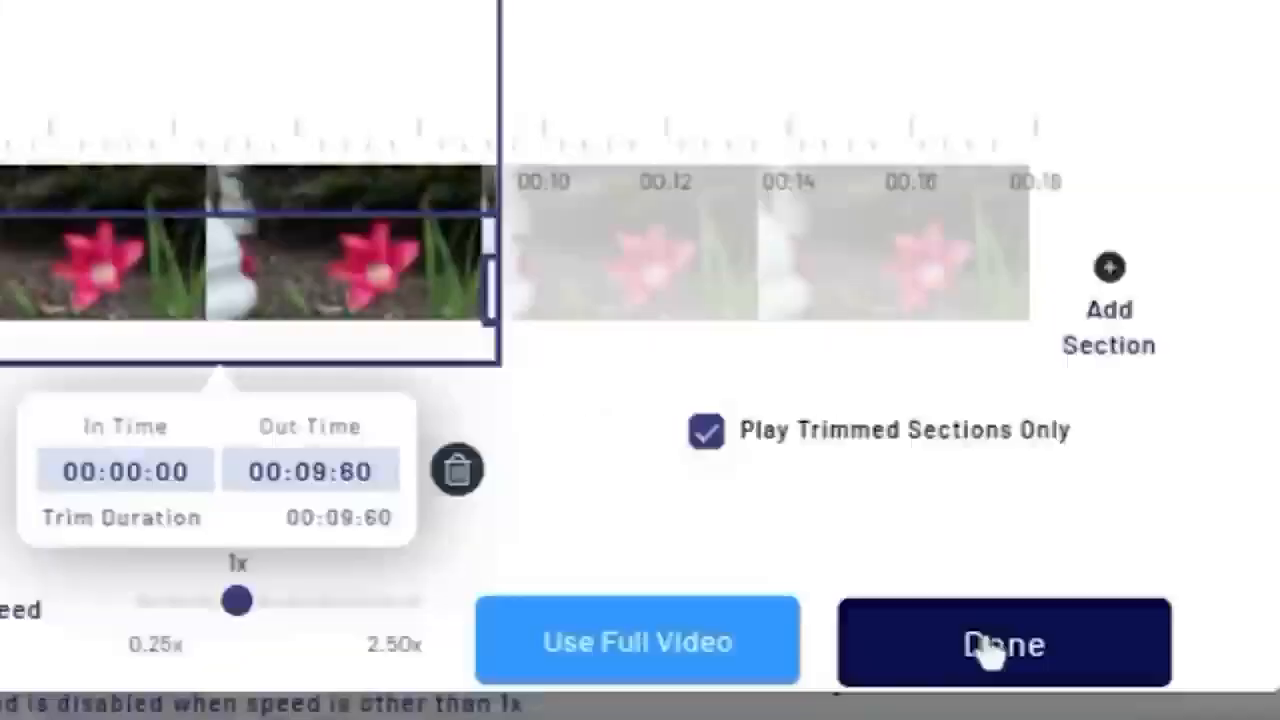
left_click(1030, 716)
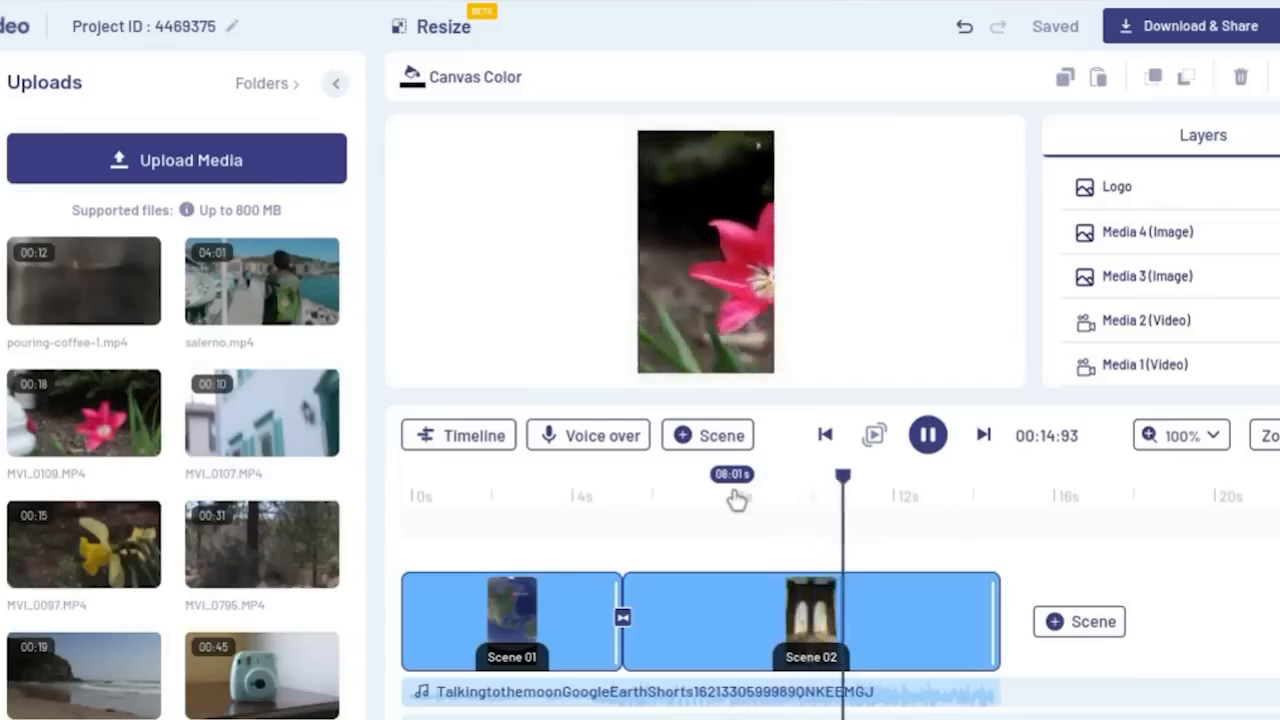
key("space")
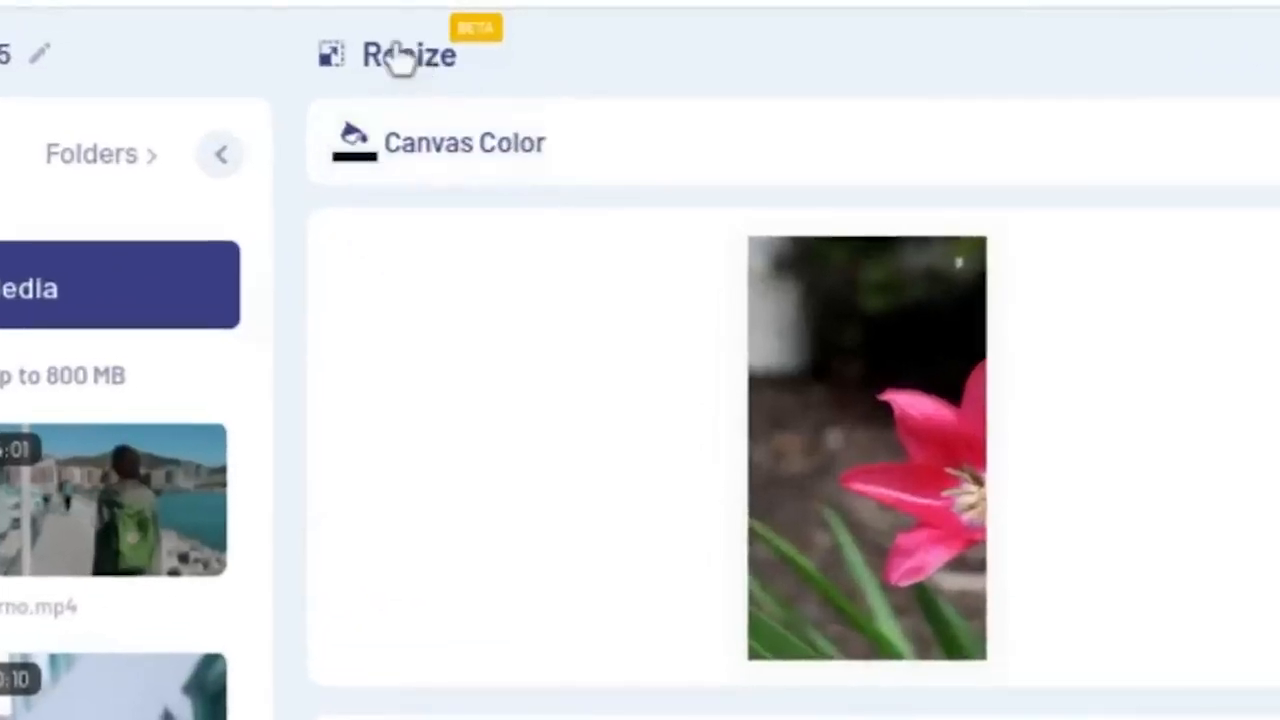
Step: Duplicate and resize the project to Square (1:1), and check the second scene in the copy
left_click(400, 56)
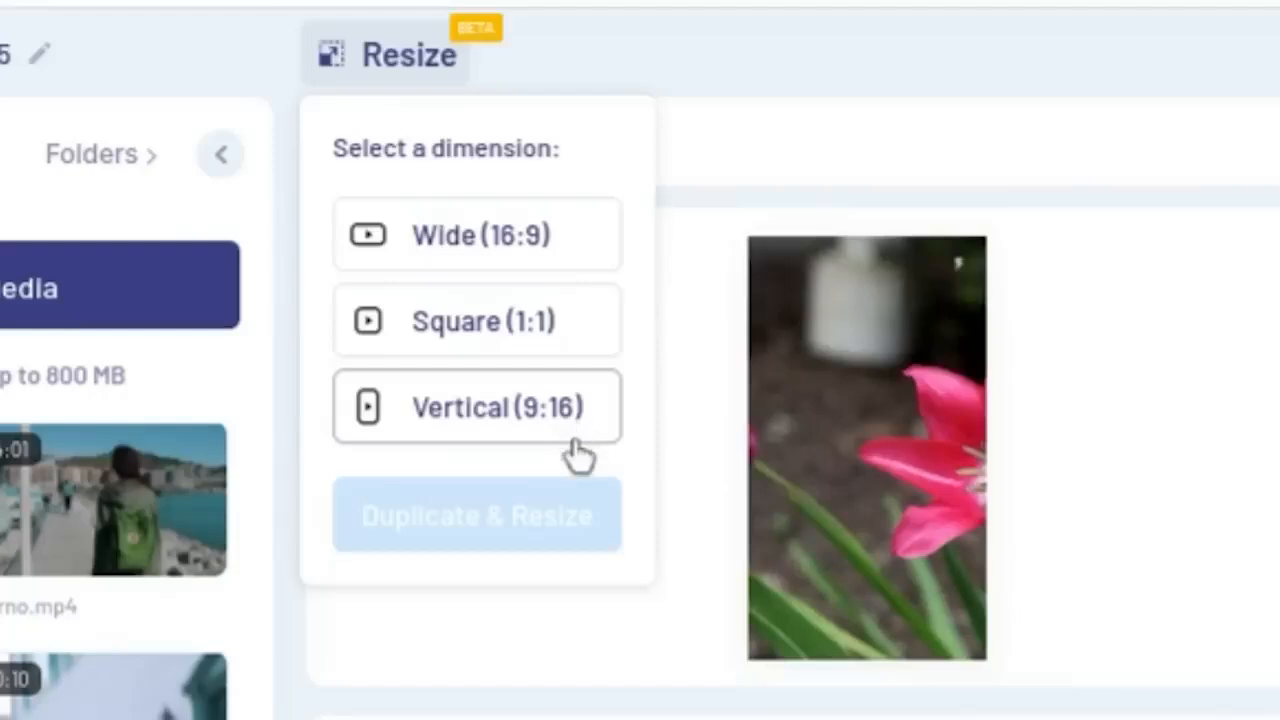
left_click(490, 340)
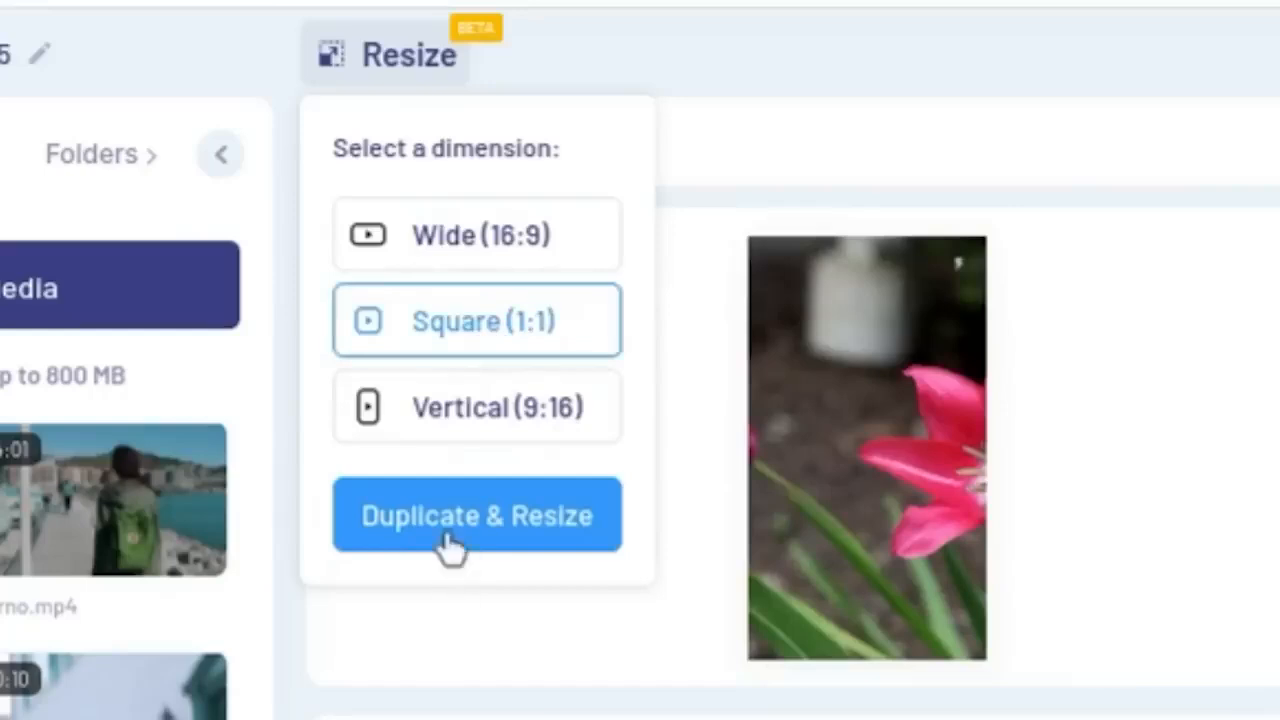
left_click(450, 540)
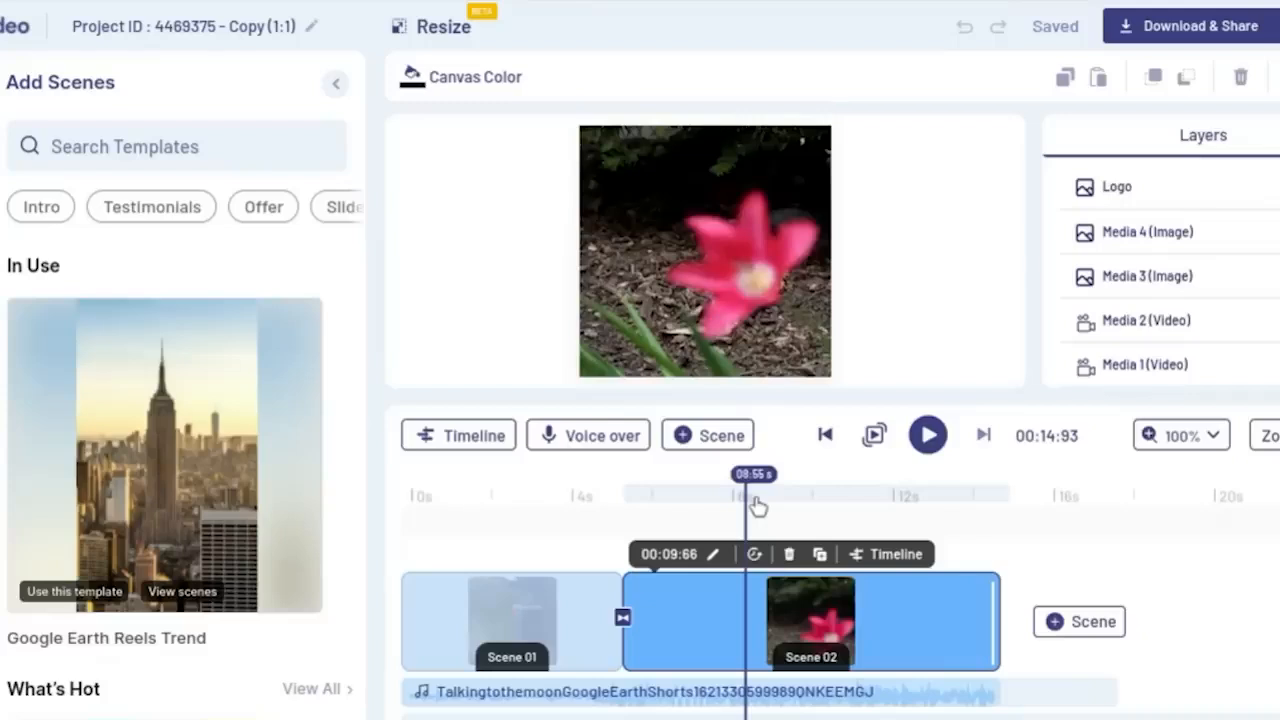
left_click(807, 497)
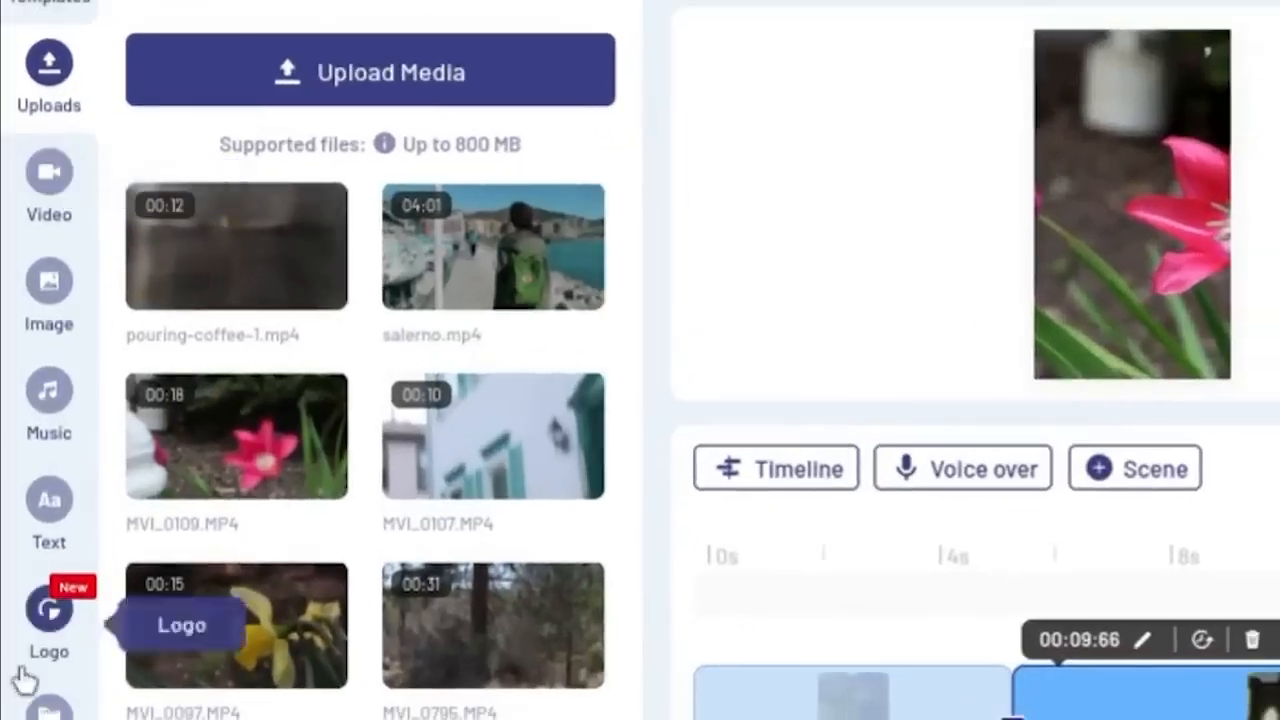
Step: In the vertical project, browse the stock videos with iStock results included and Premium Media excluded
left_click(54, 191)
scroll(362, 393, "down", 3)
scroll(357, 380, "down", 5)
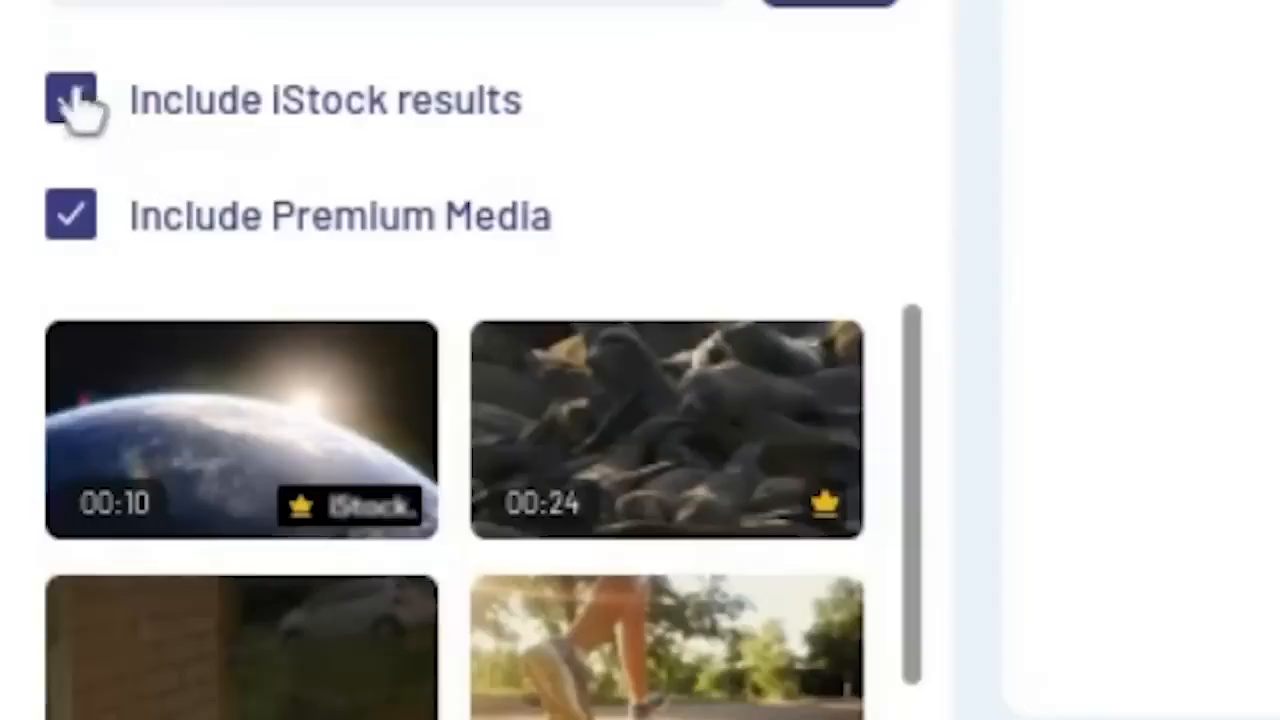
left_click(144, 132)
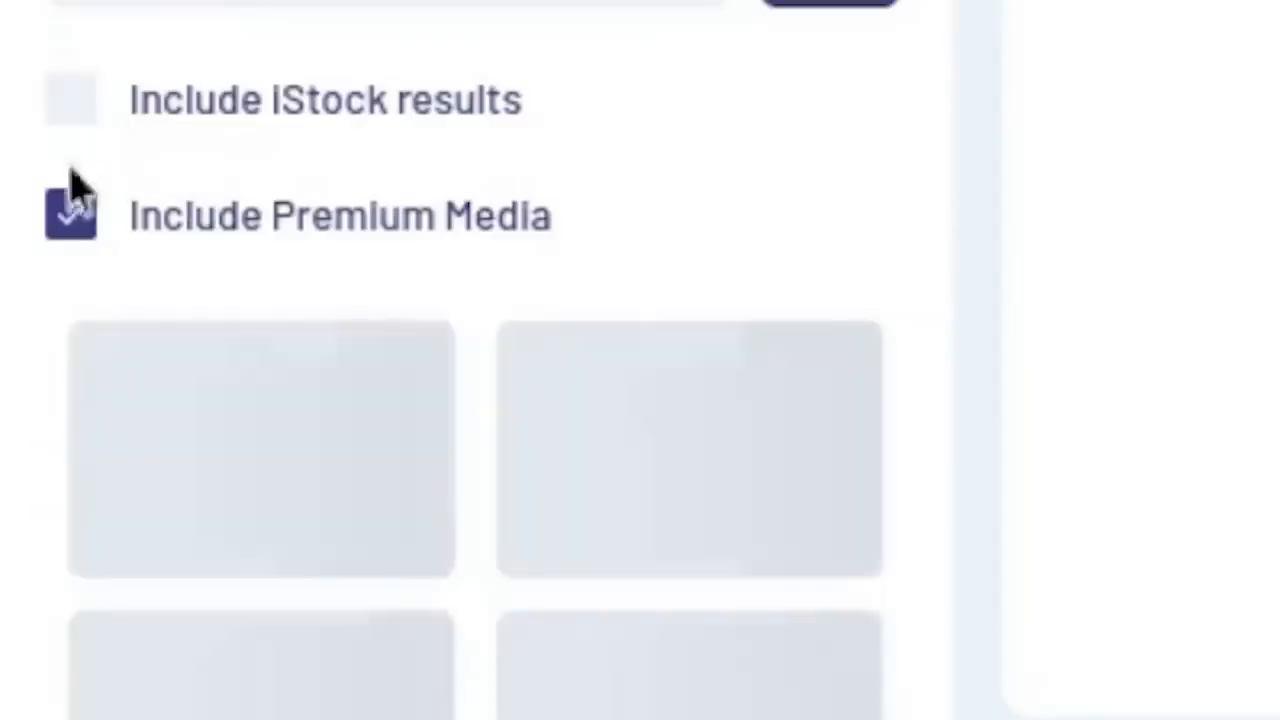
left_click(68, 230)
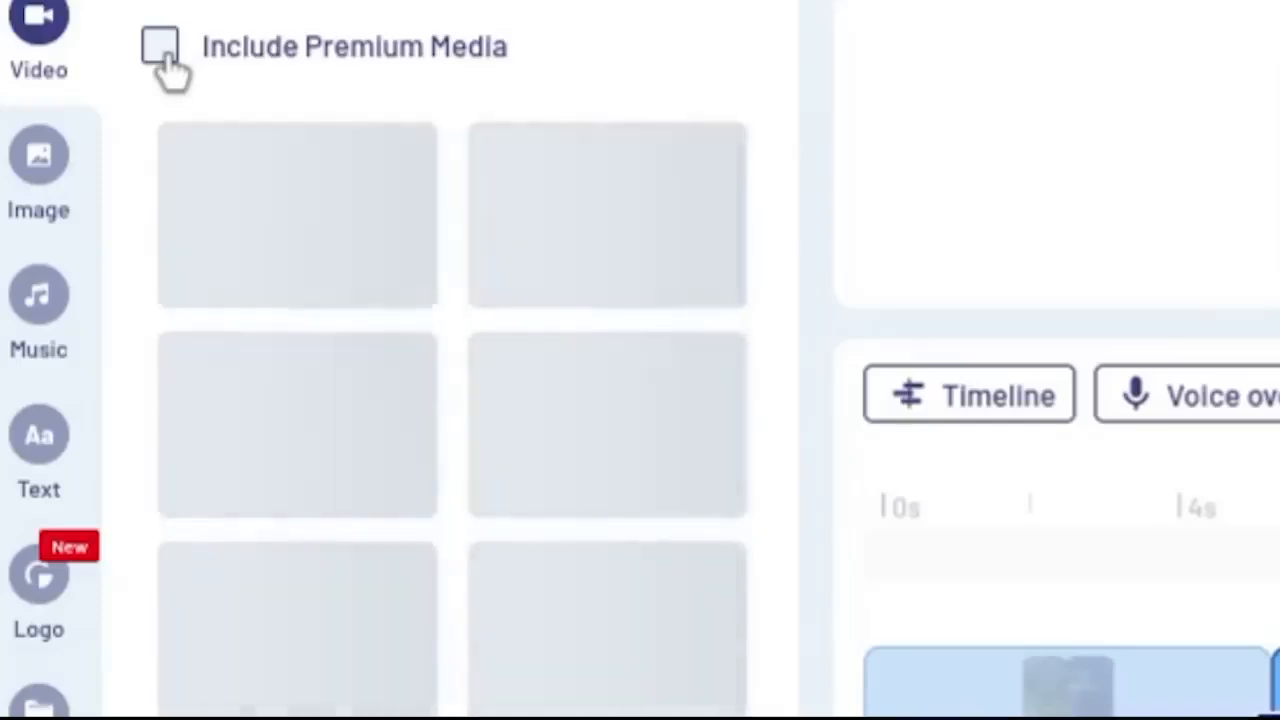
scroll(603, 190, "down", 10)
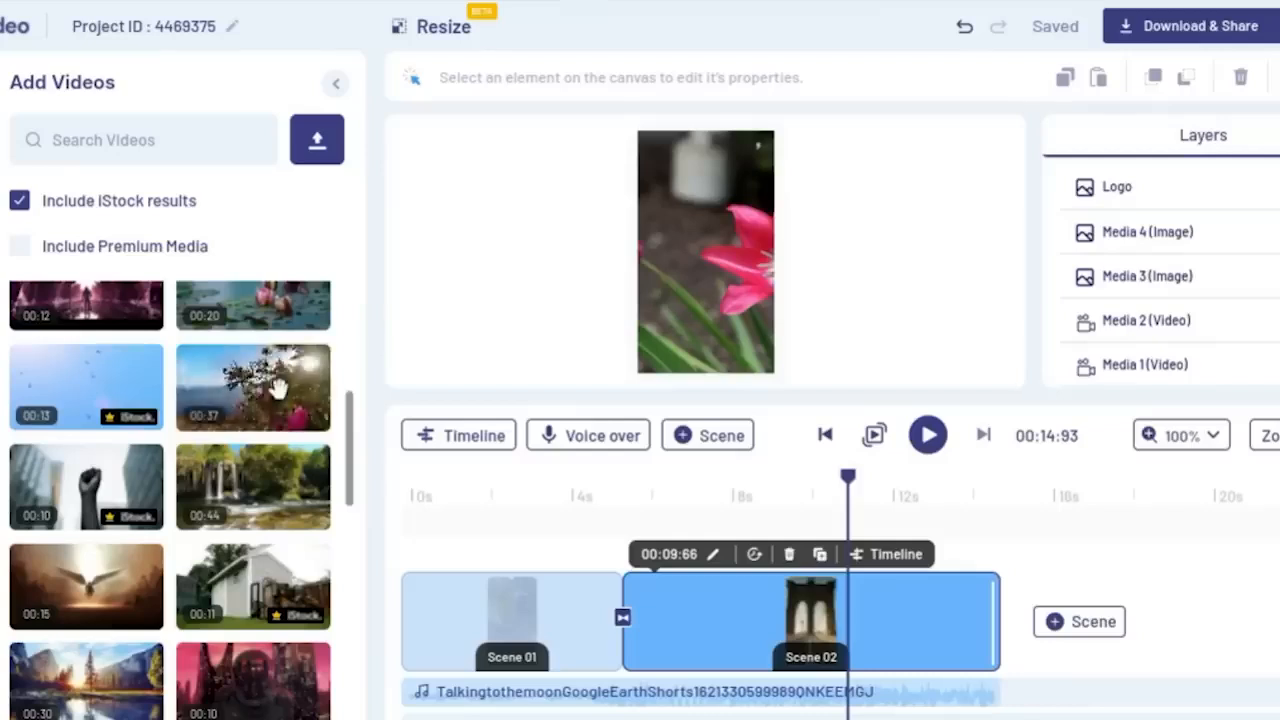
Step: Replace the second scene's flower video with the 37-second stock clip of pink flowers by the sea, trimmed to about its first 6 seconds
left_click_drag(277, 388, 666, 262)
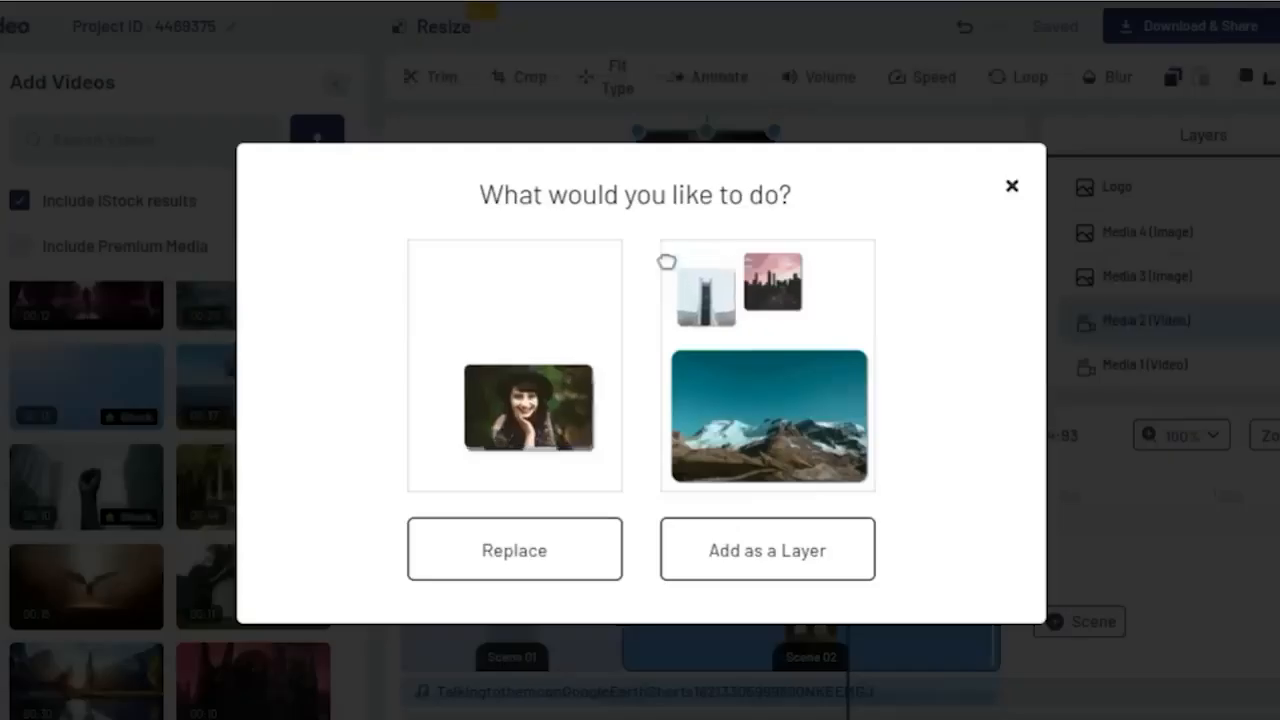
left_click(560, 560)
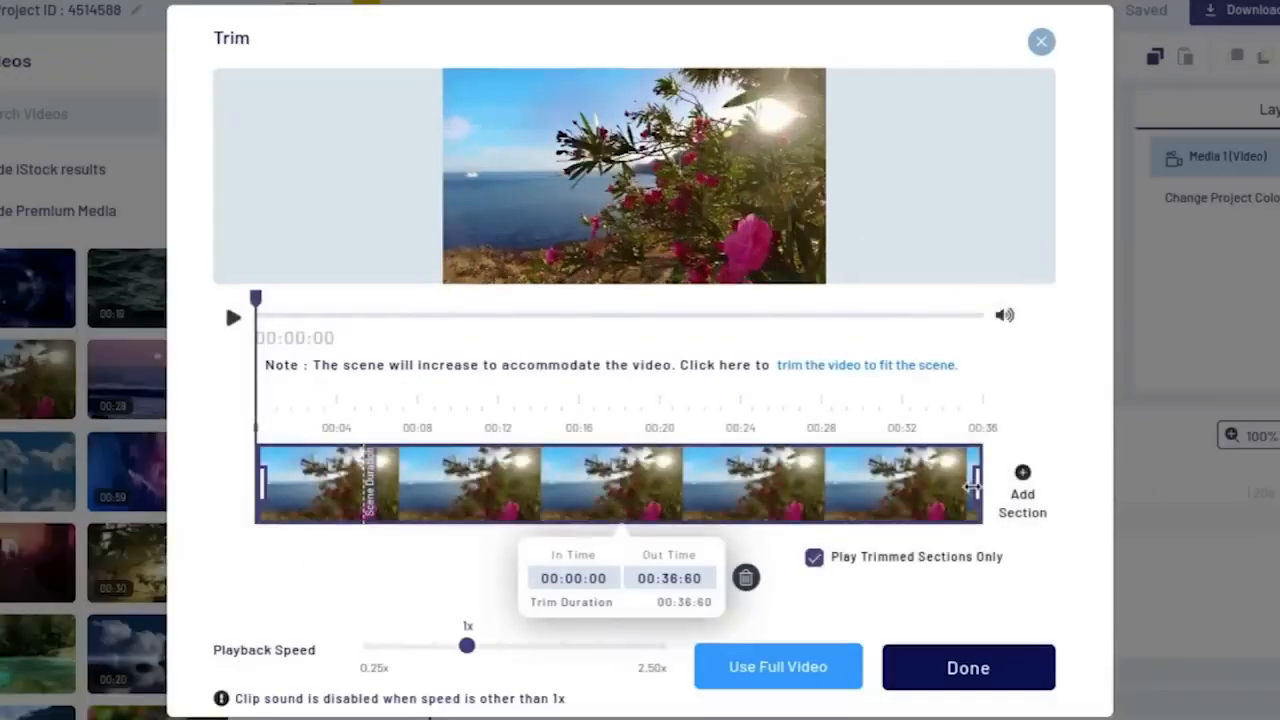
left_click_drag(976, 487, 376, 505)
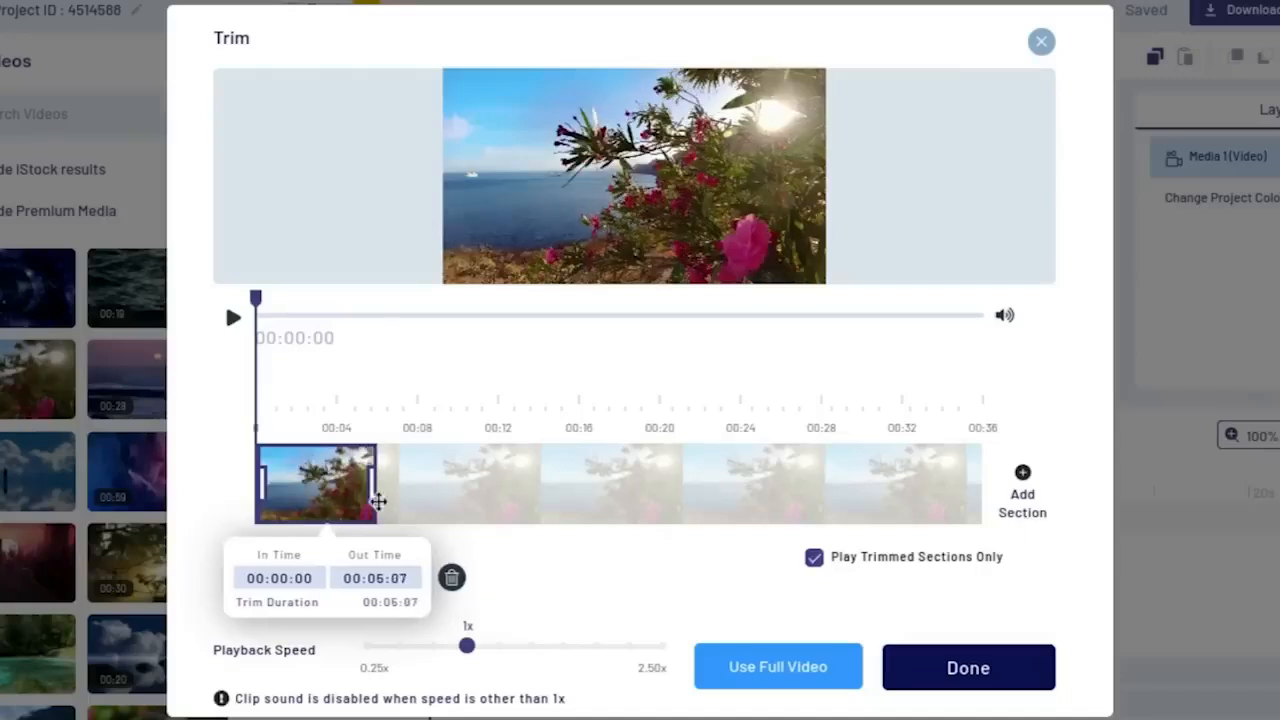
left_click(945, 682)
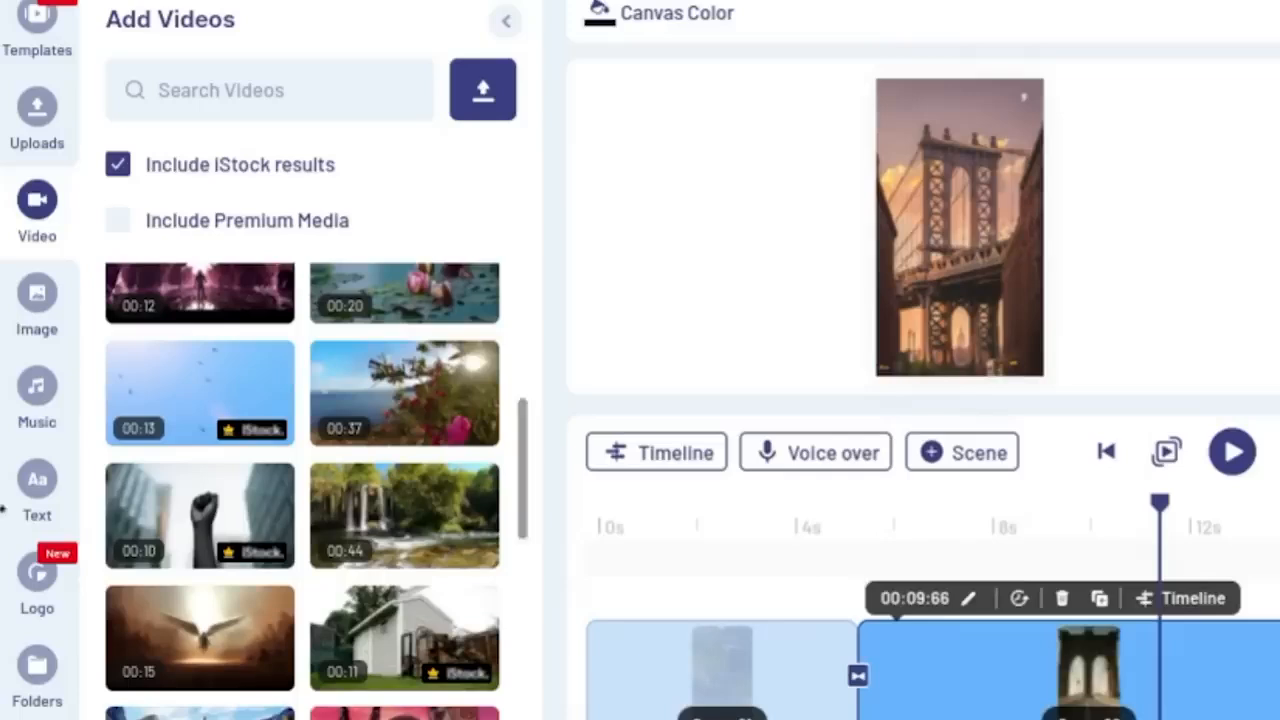
Step: Browse the Rock tracks in the stock music library and look through the available media and element categories
left_click(37, 391)
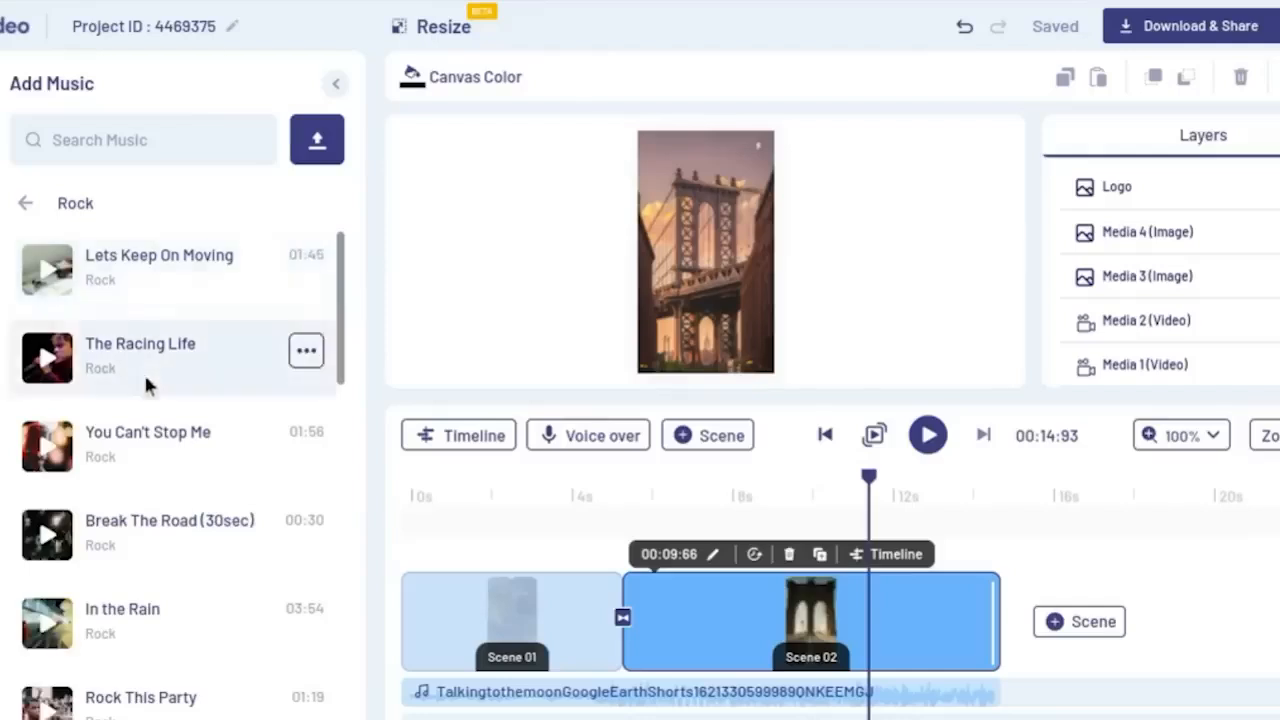
scroll(161, 406, "down", 1)
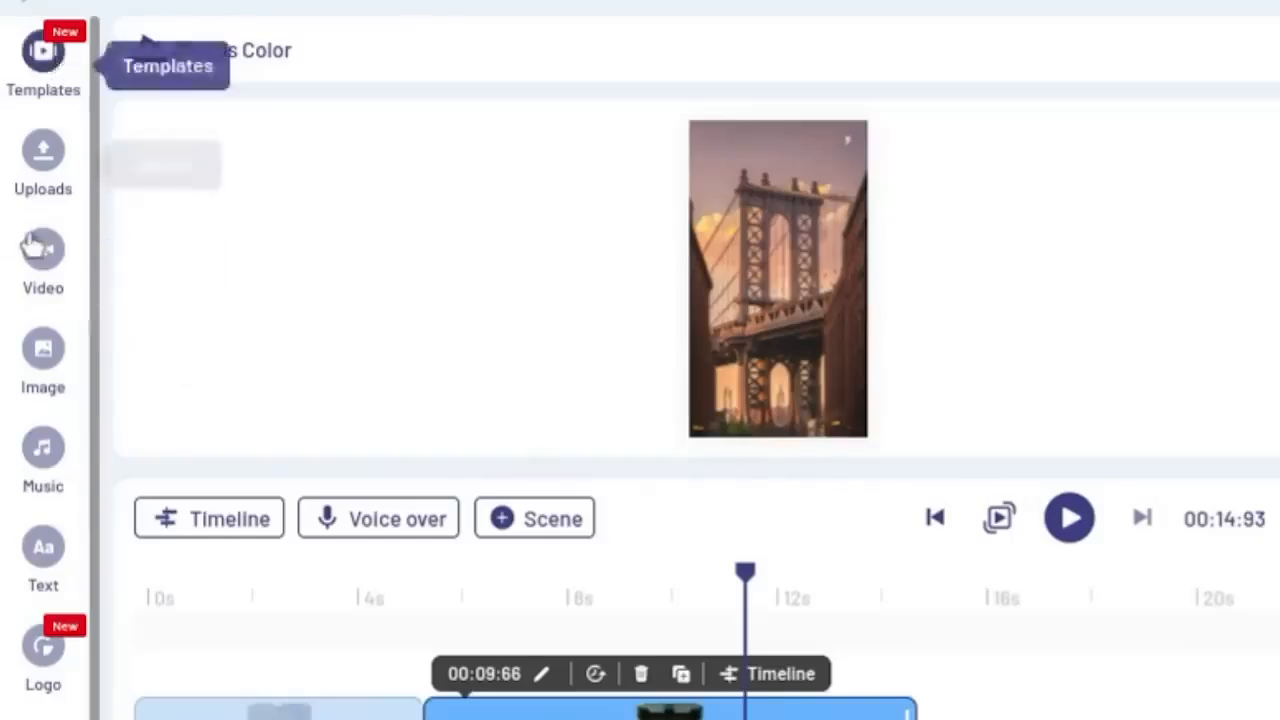
scroll(40, 660, "down", 1)
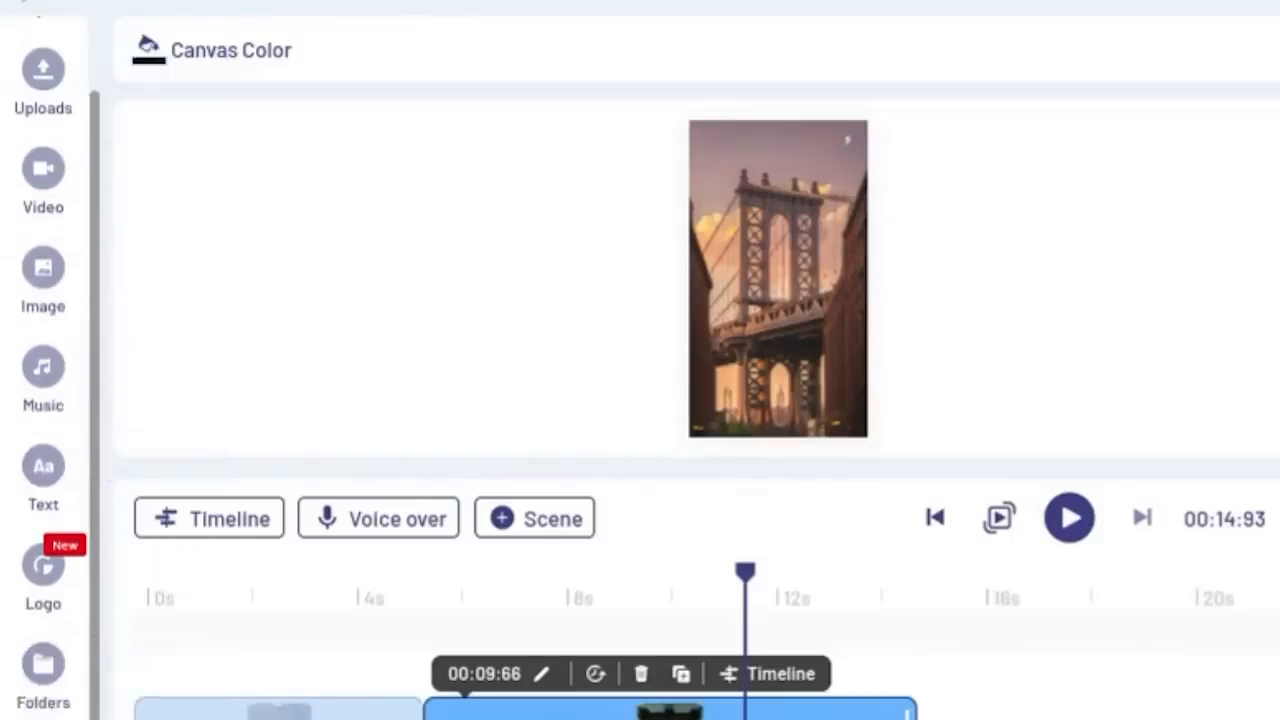
scroll(43, 560, "down", 5)
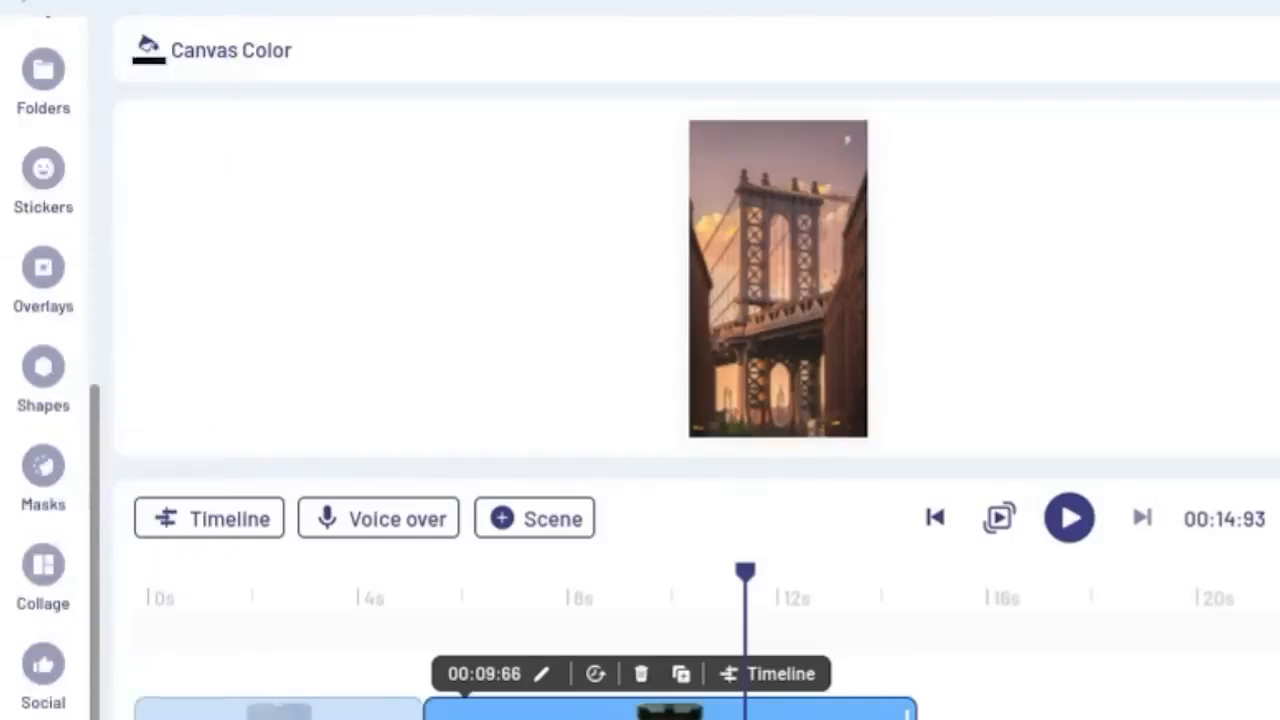
scroll(43, 400, "up", 5)
Step: Add the scene from the trending Hopeful For Today TikTok template to the project
left_click(43, 71)
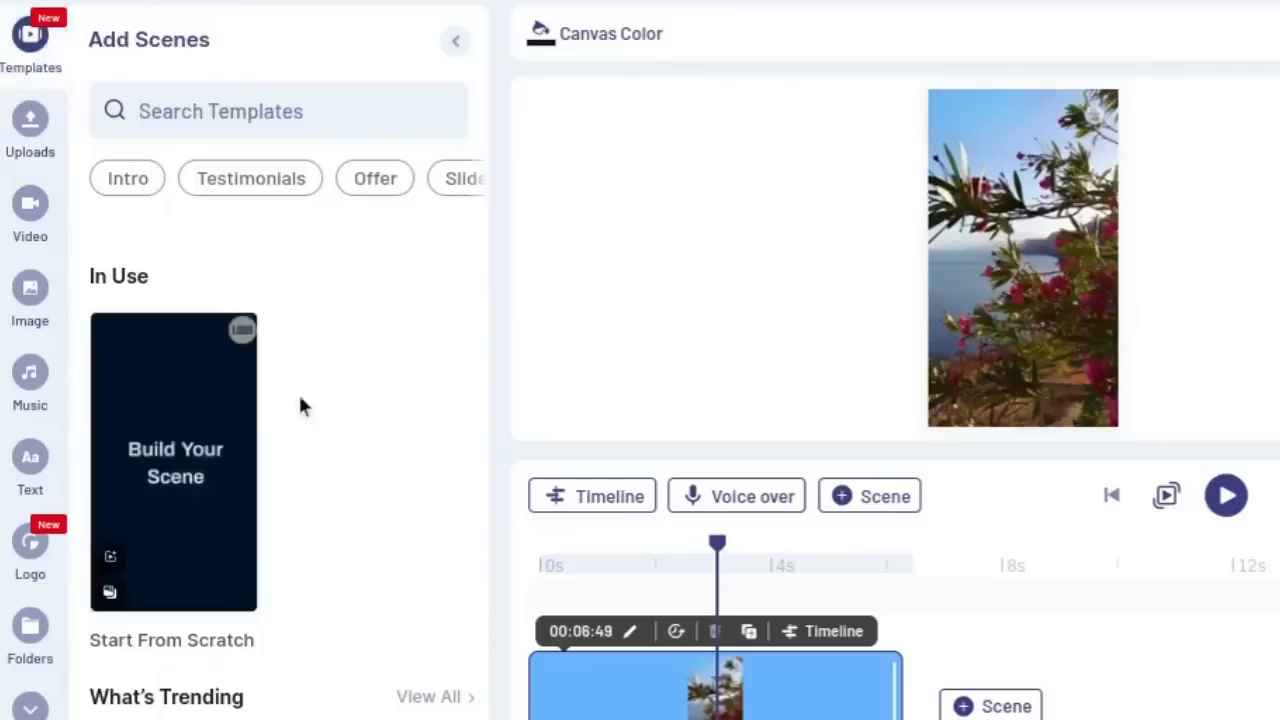
scroll(300, 405, "down", 6)
scroll(366, 449, "up", 2)
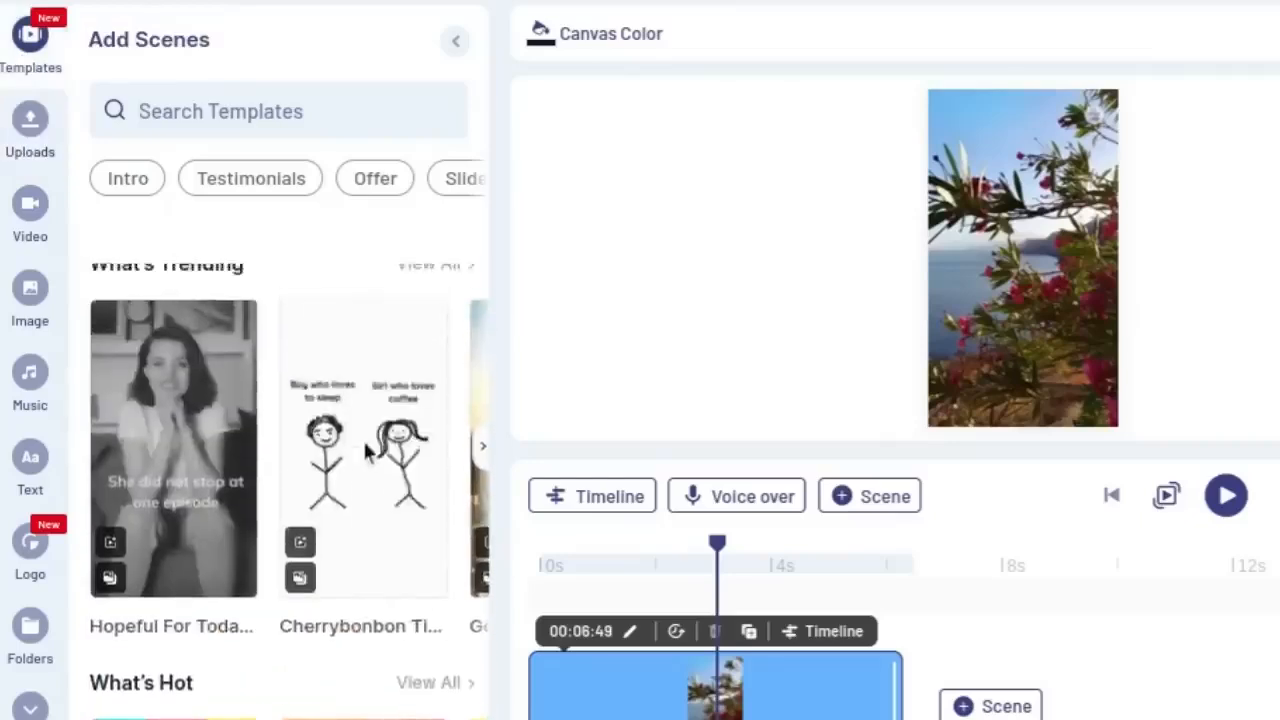
left_click(168, 410)
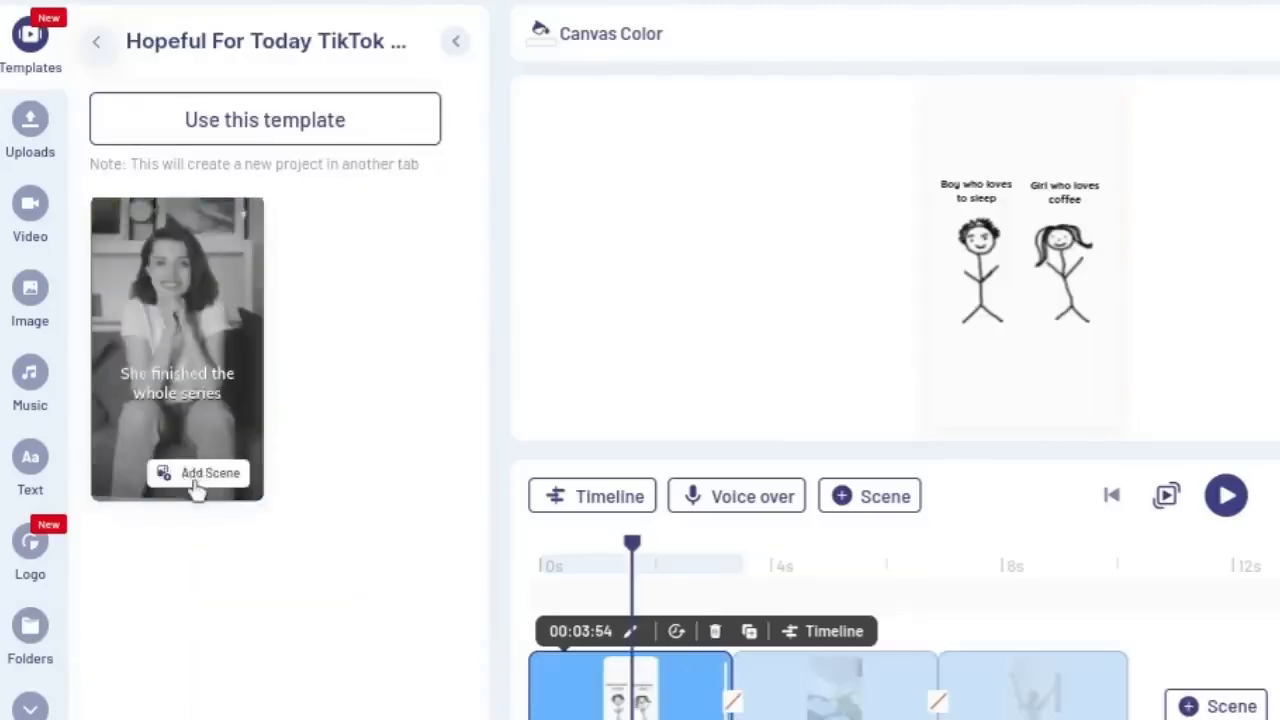
left_click(195, 485)
left_click(1108, 494)
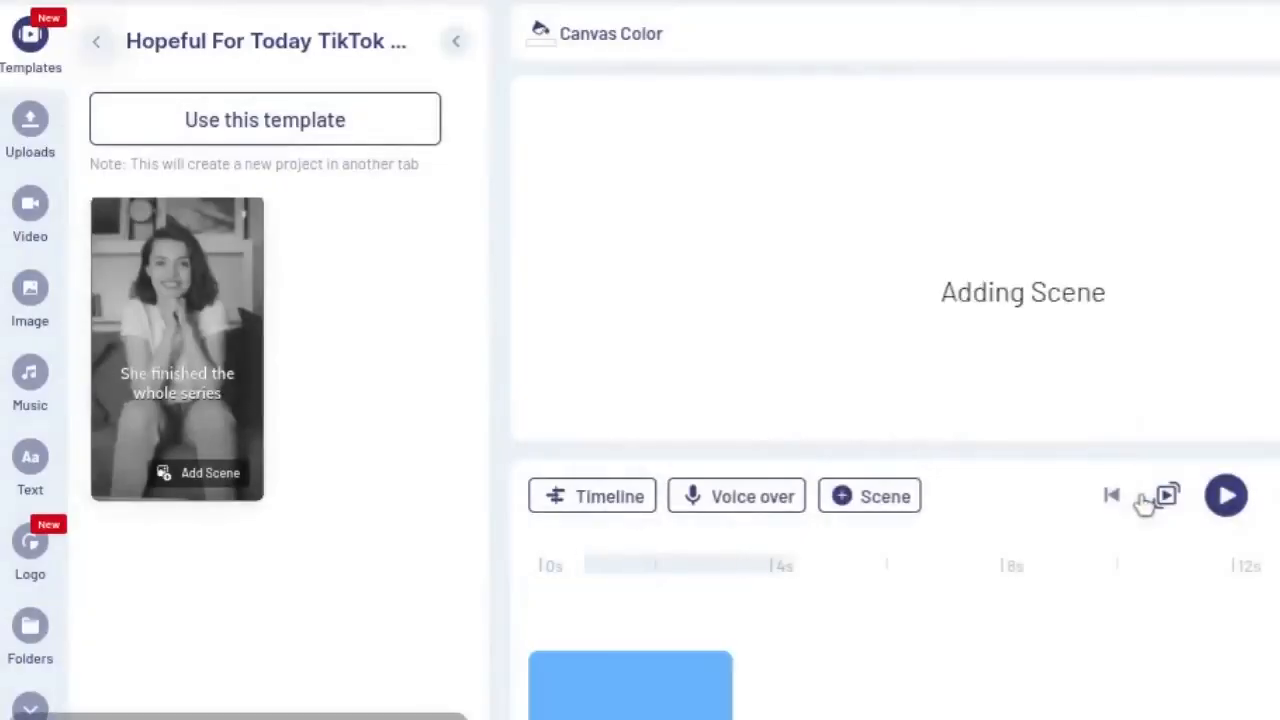
Step: Look through the uploaded media, the stock videos, the stock images with iStock results included, and the music genres
left_click(30, 122)
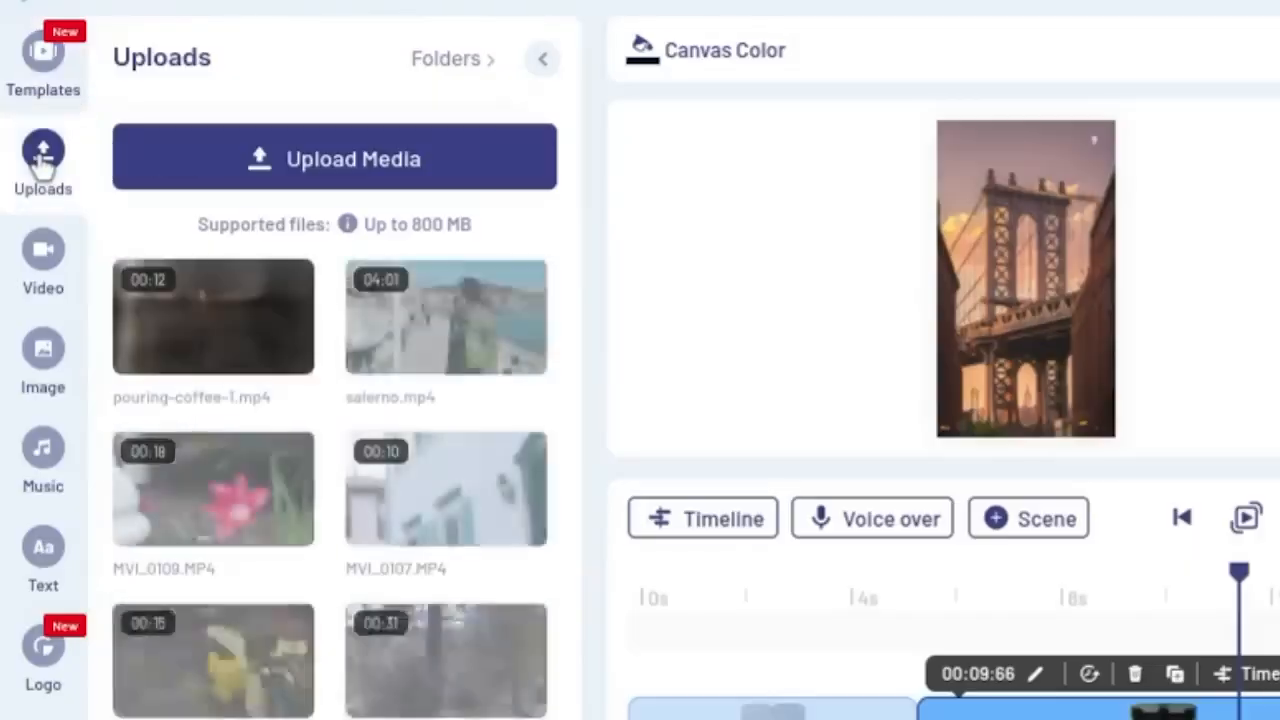
left_click(42, 288)
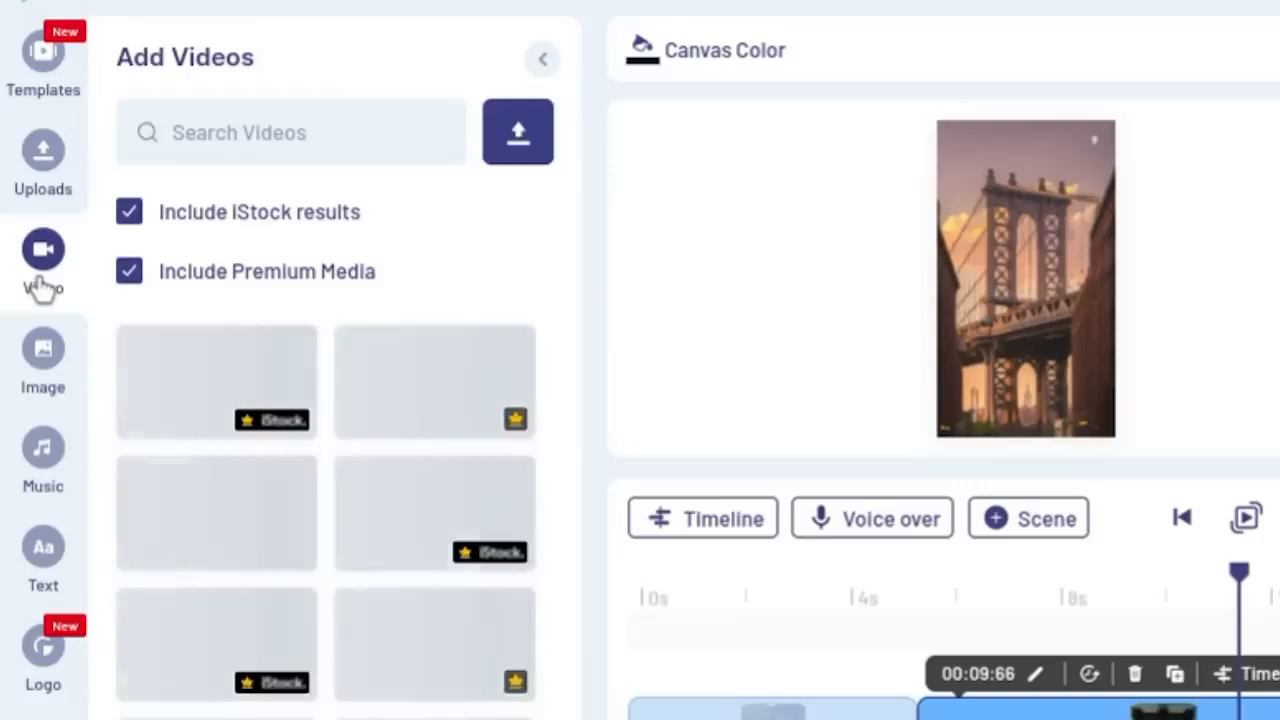
left_click(44, 349)
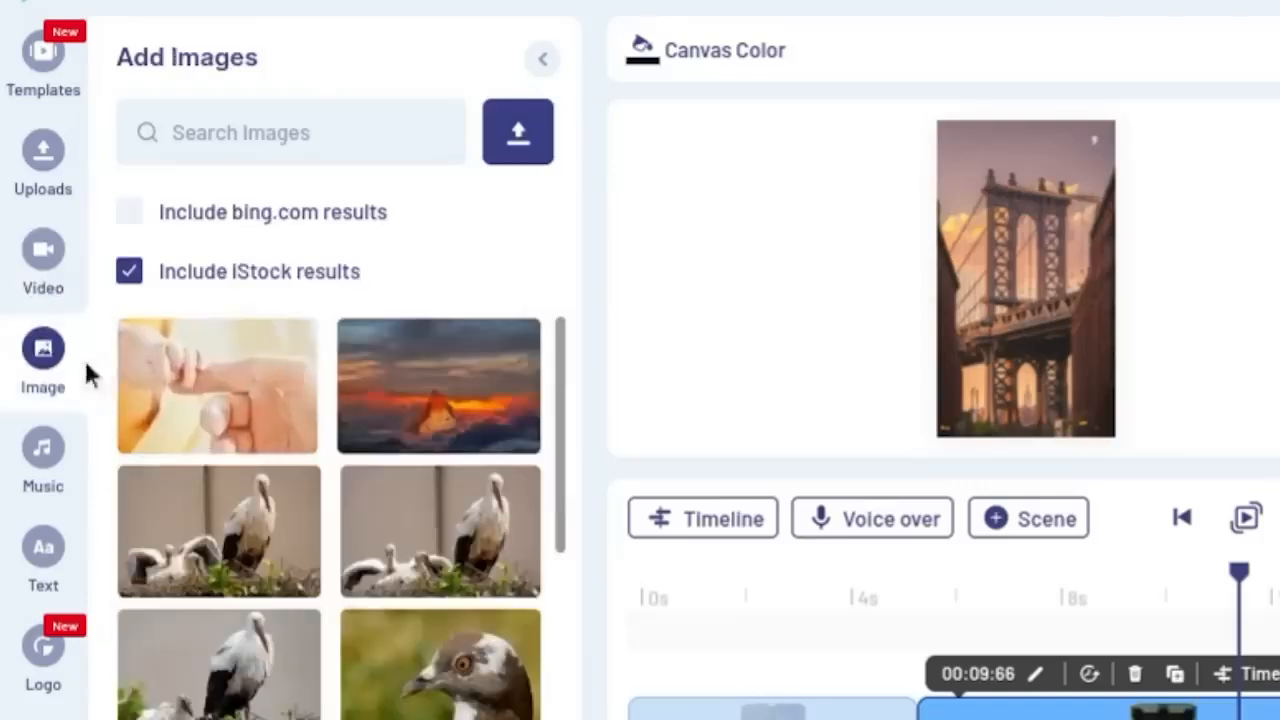
scroll(342, 484, "down", 3)
scroll(342, 484, "down", 10)
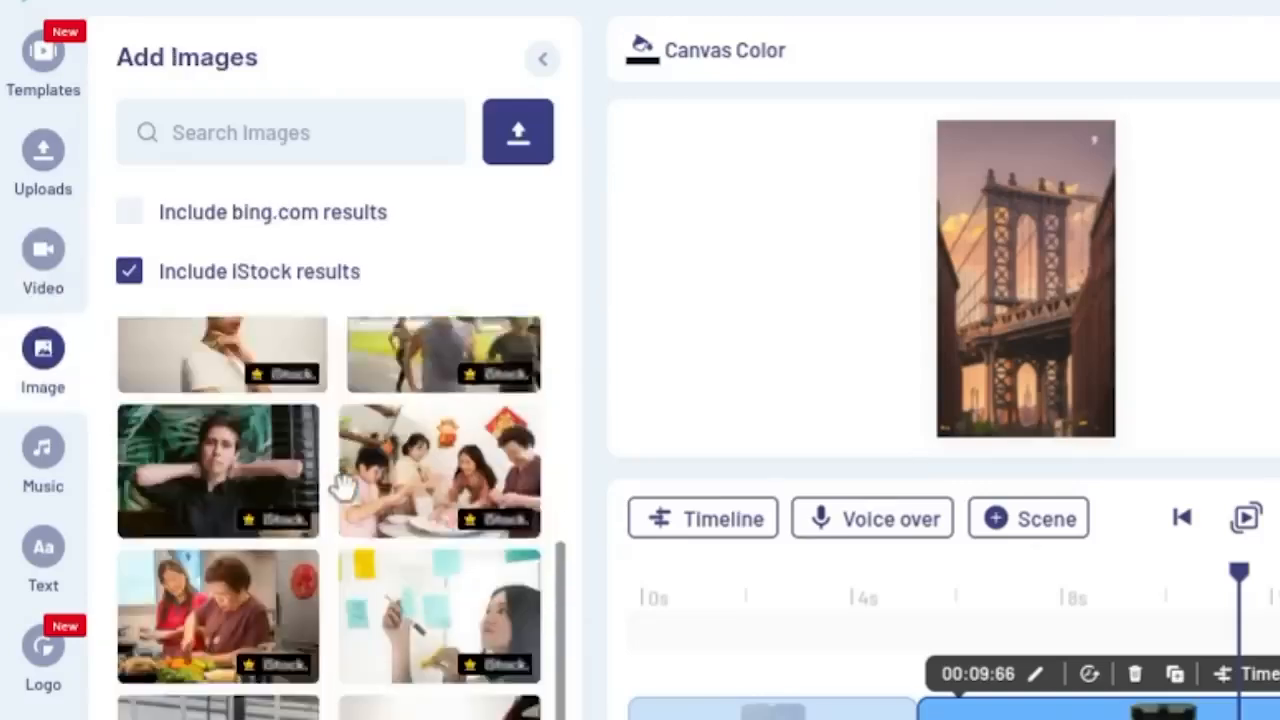
left_click(58, 468)
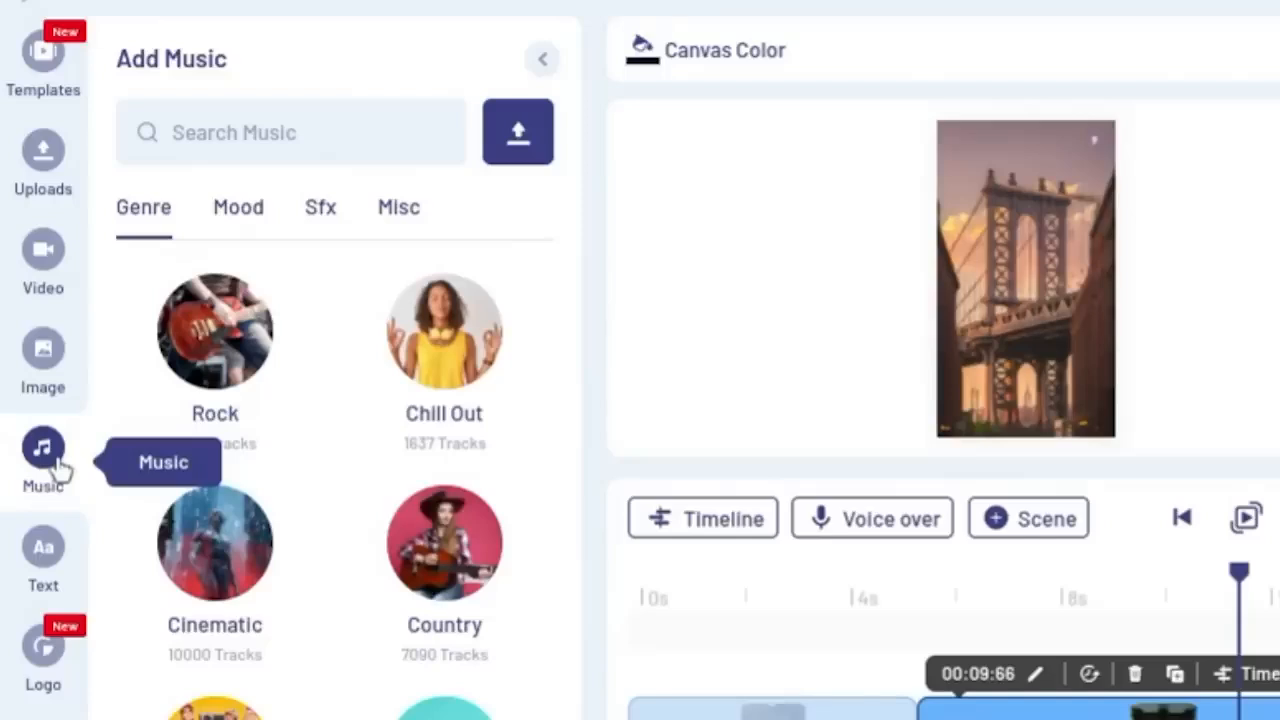
Step: Try a heading text placeholder on the second scene and browse the primary fonts available for it
left_click(52, 548)
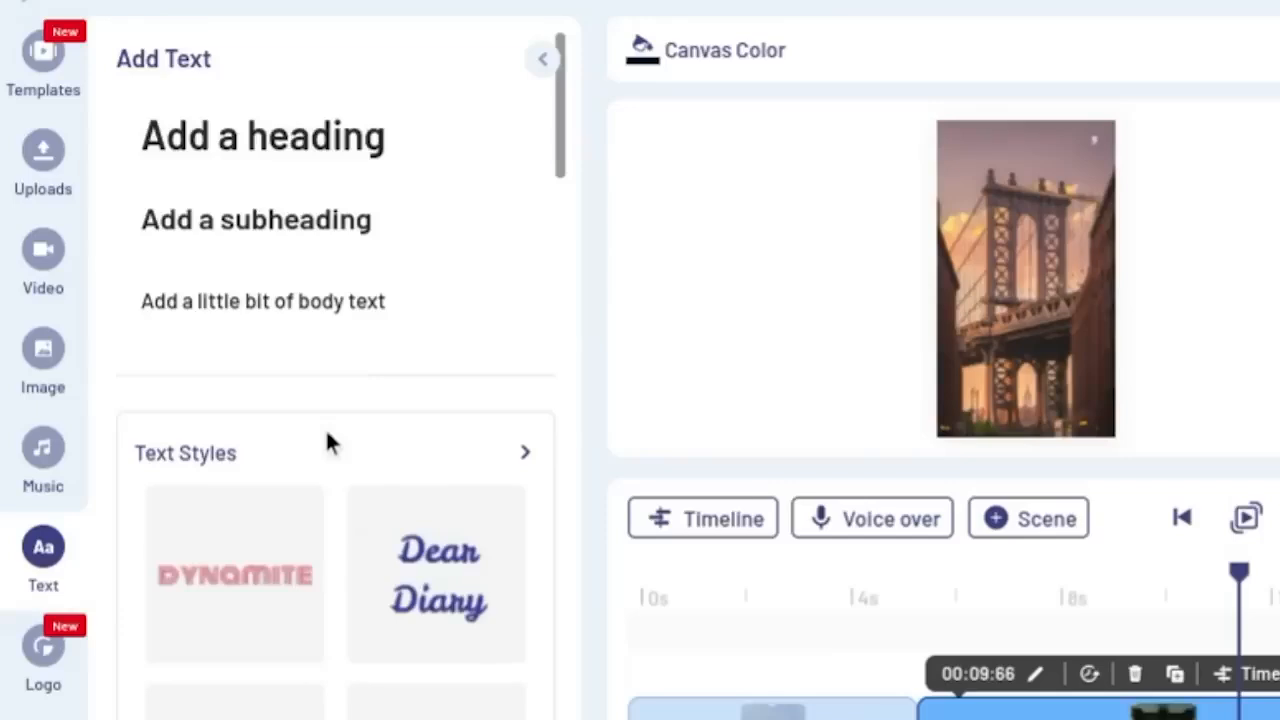
scroll(325, 440, "down", 6)
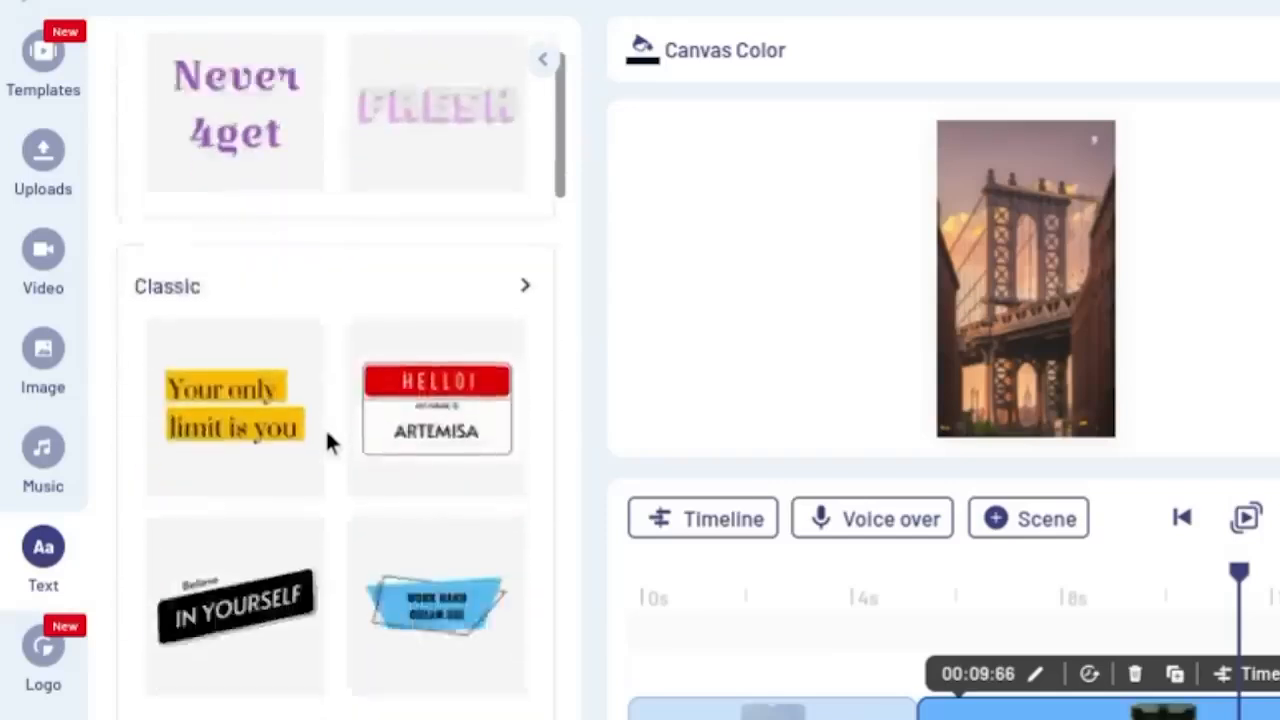
scroll(325, 440, "up", 6)
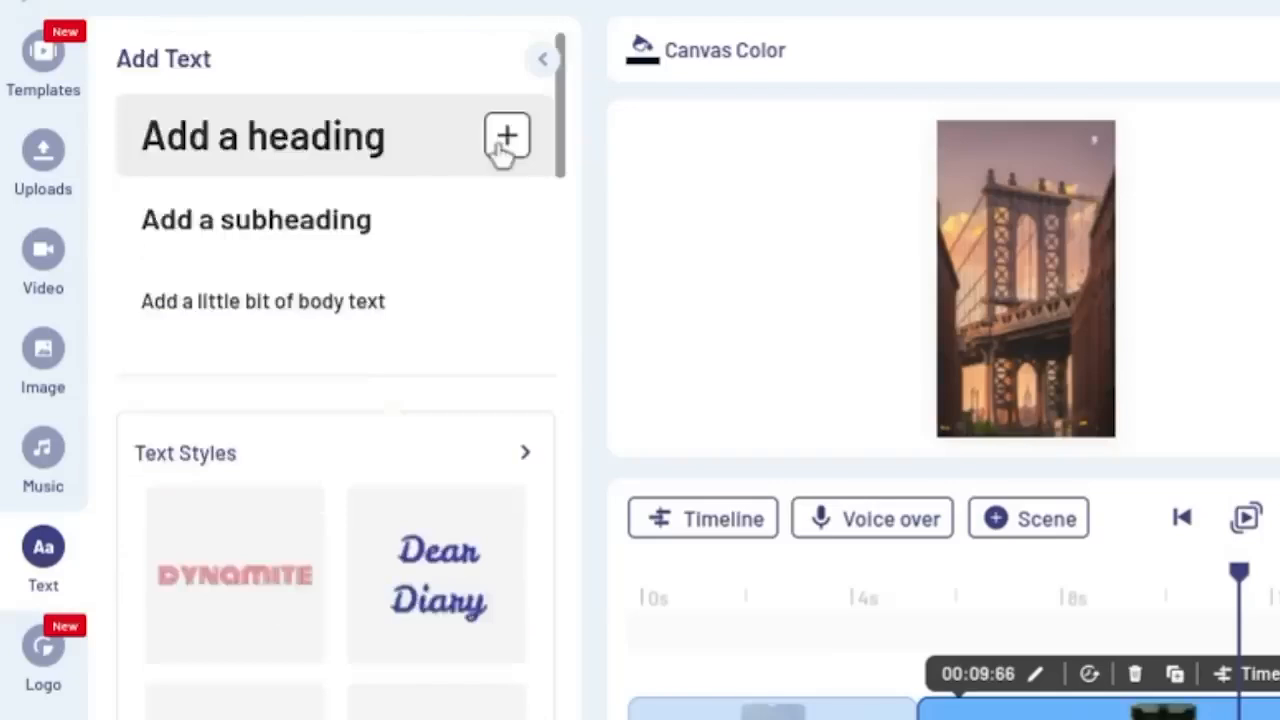
left_click(506, 138)
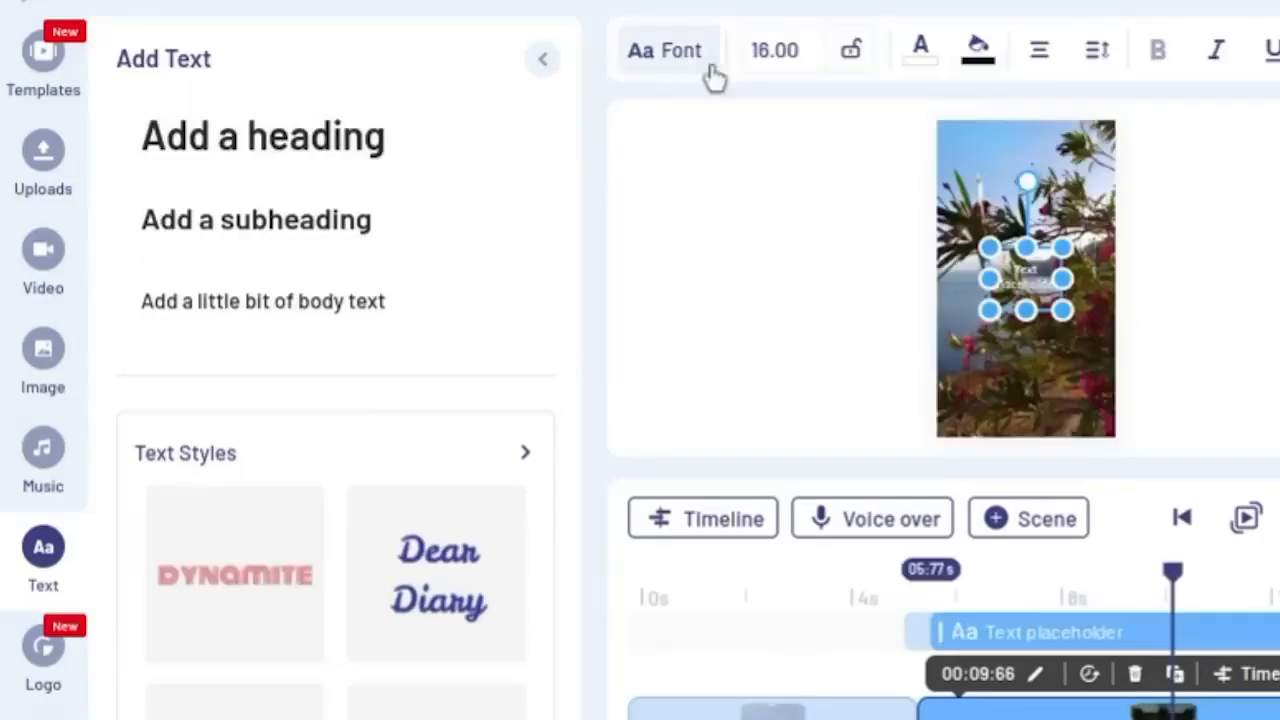
left_click(668, 52)
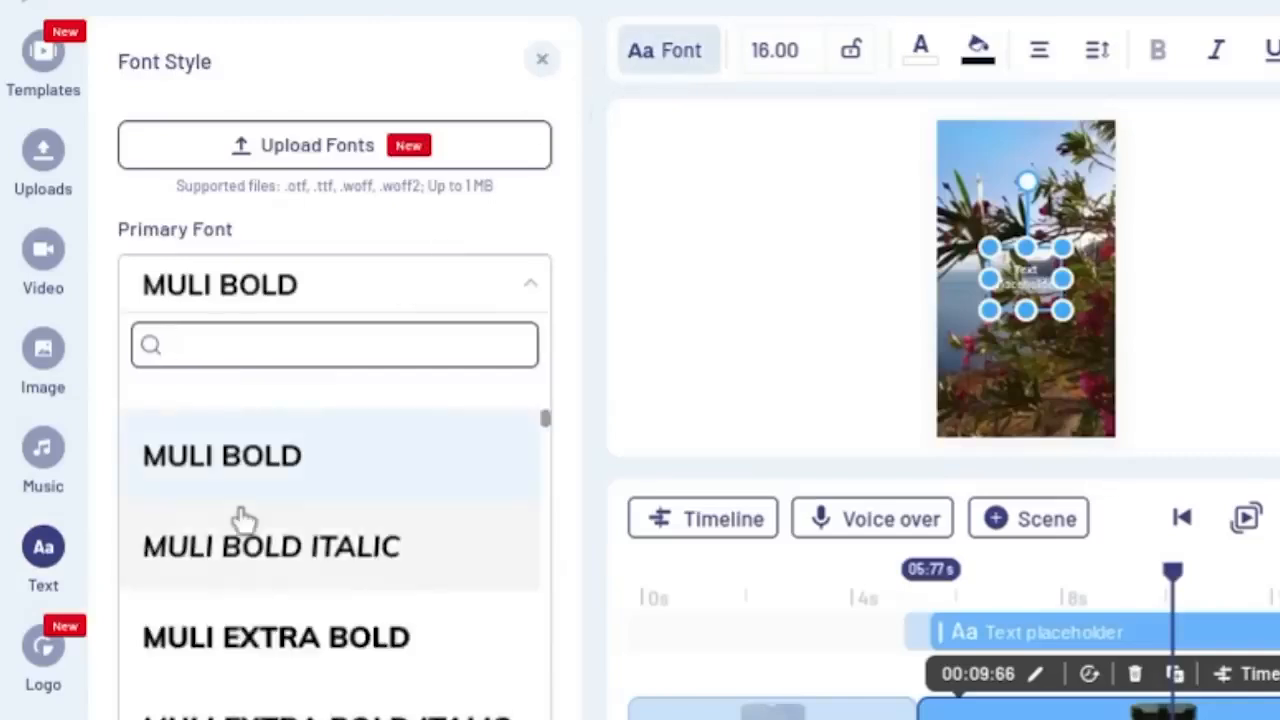
scroll(318, 555, "down", 10)
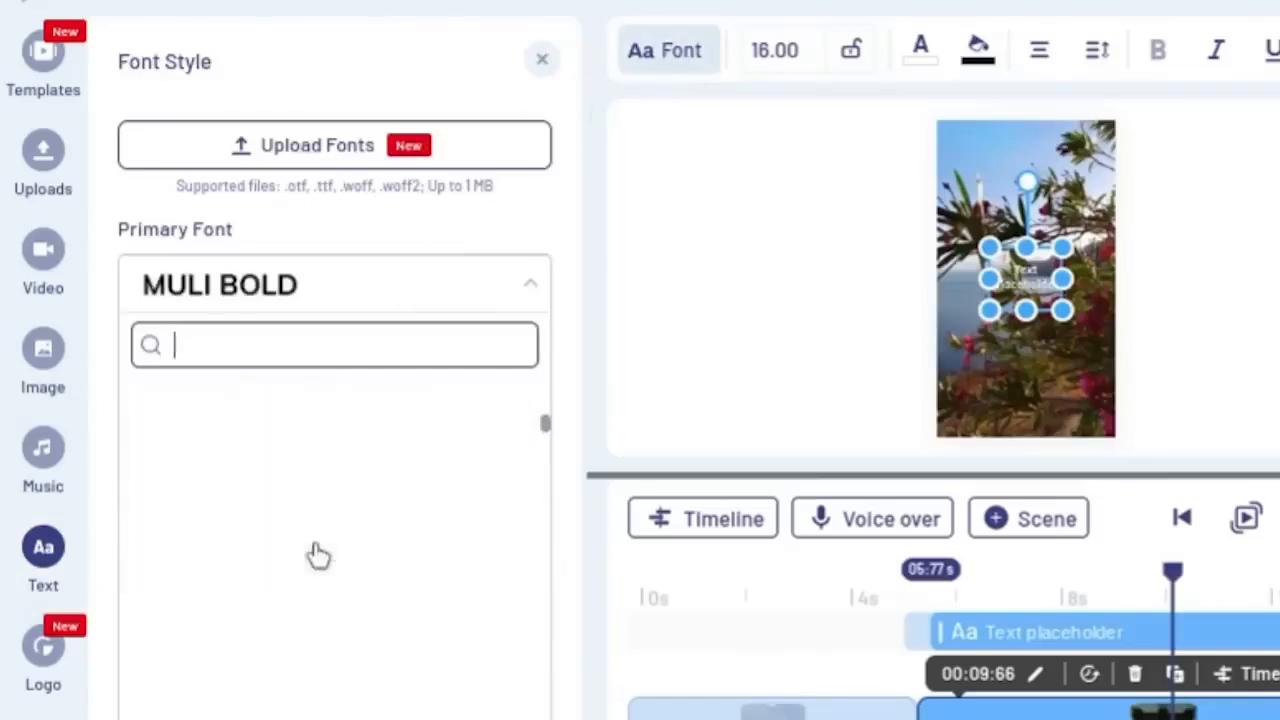
scroll(318, 555, "down", 6)
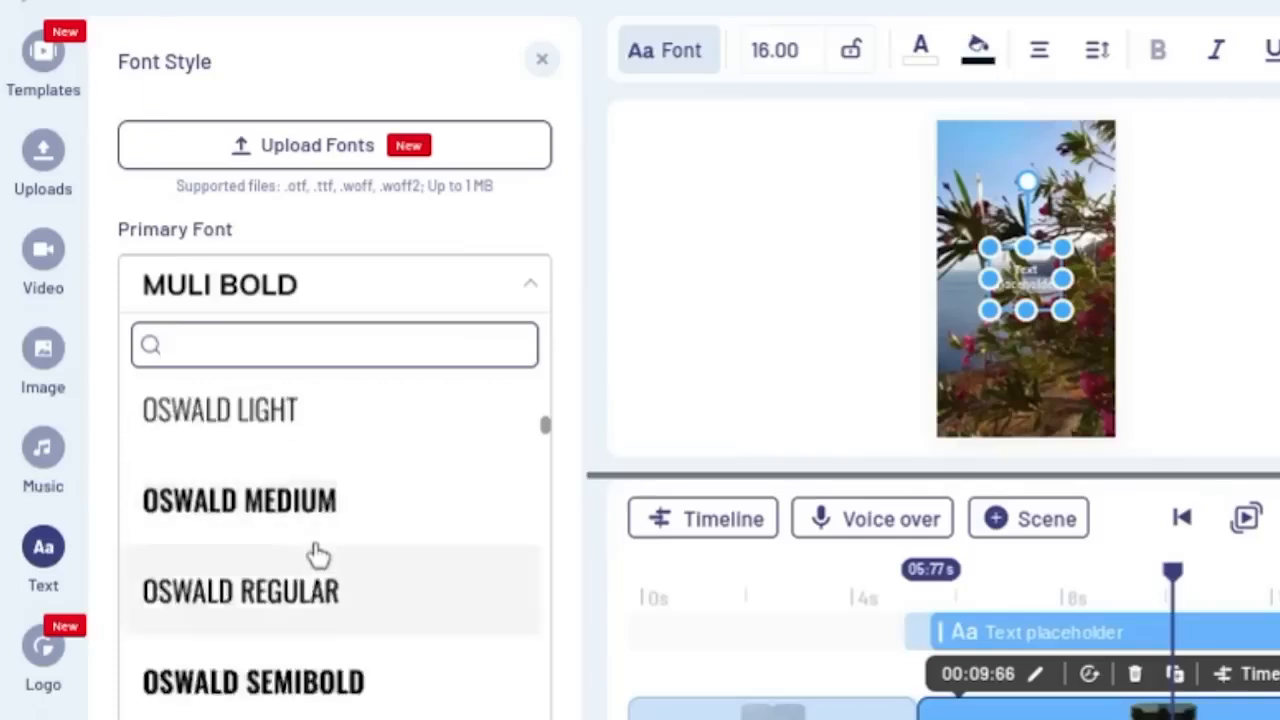
Step: Add the yellow "Your only limit is you" Classic text box to the second scene and browse the remaining text box styles
scroll(318, 555, "down", 1)
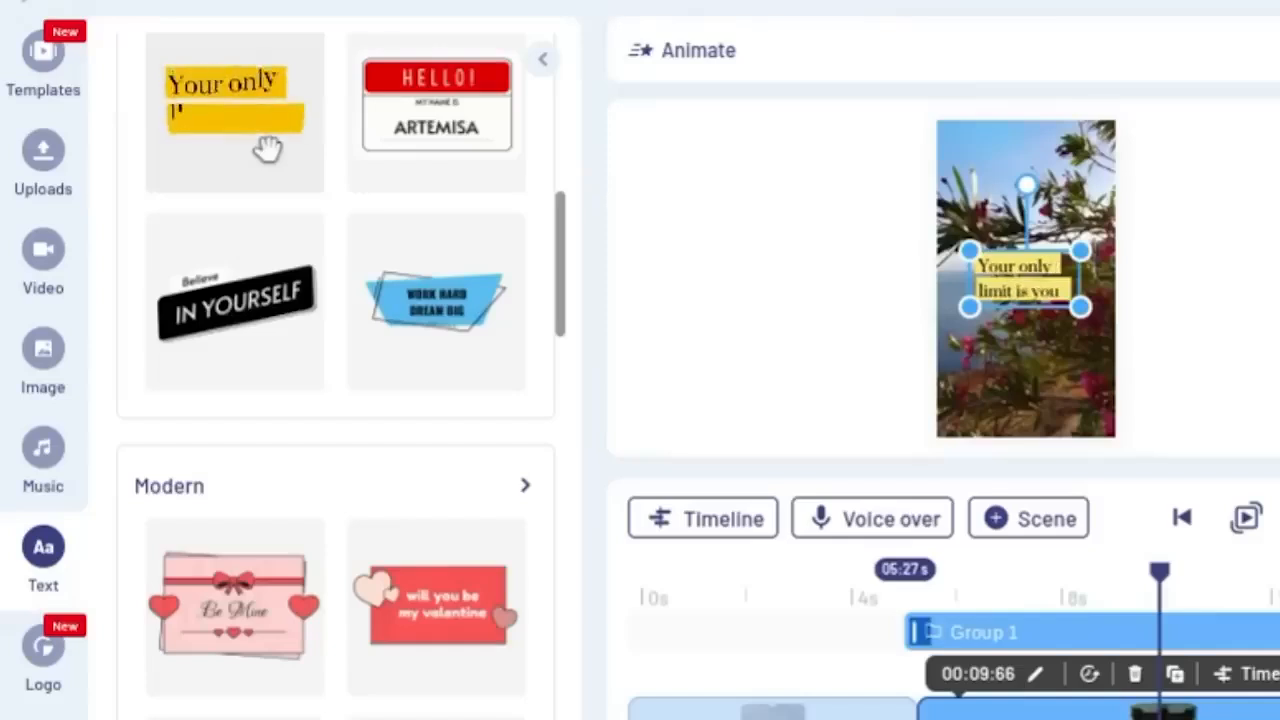
scroll(205, 572, "down", 10)
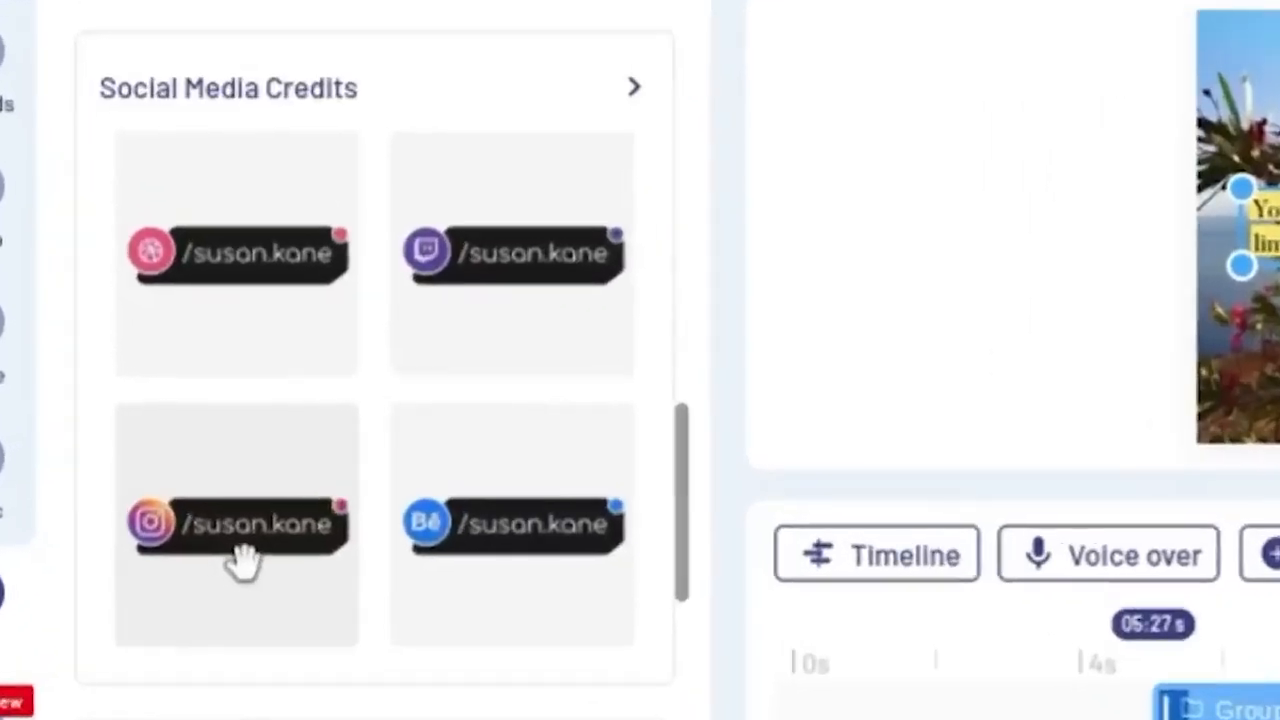
scroll(243, 563, "down", 5)
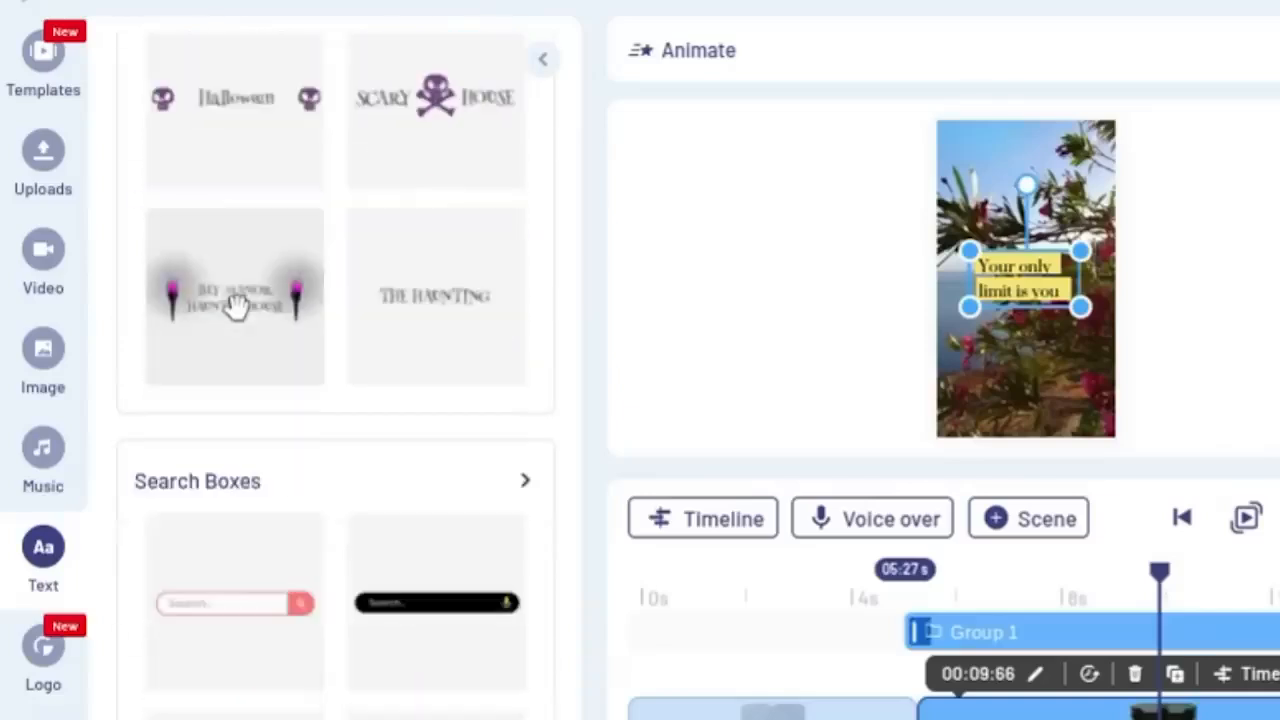
Step: Try the pink search box text element on the second scene and view the project logos
left_click(203, 655)
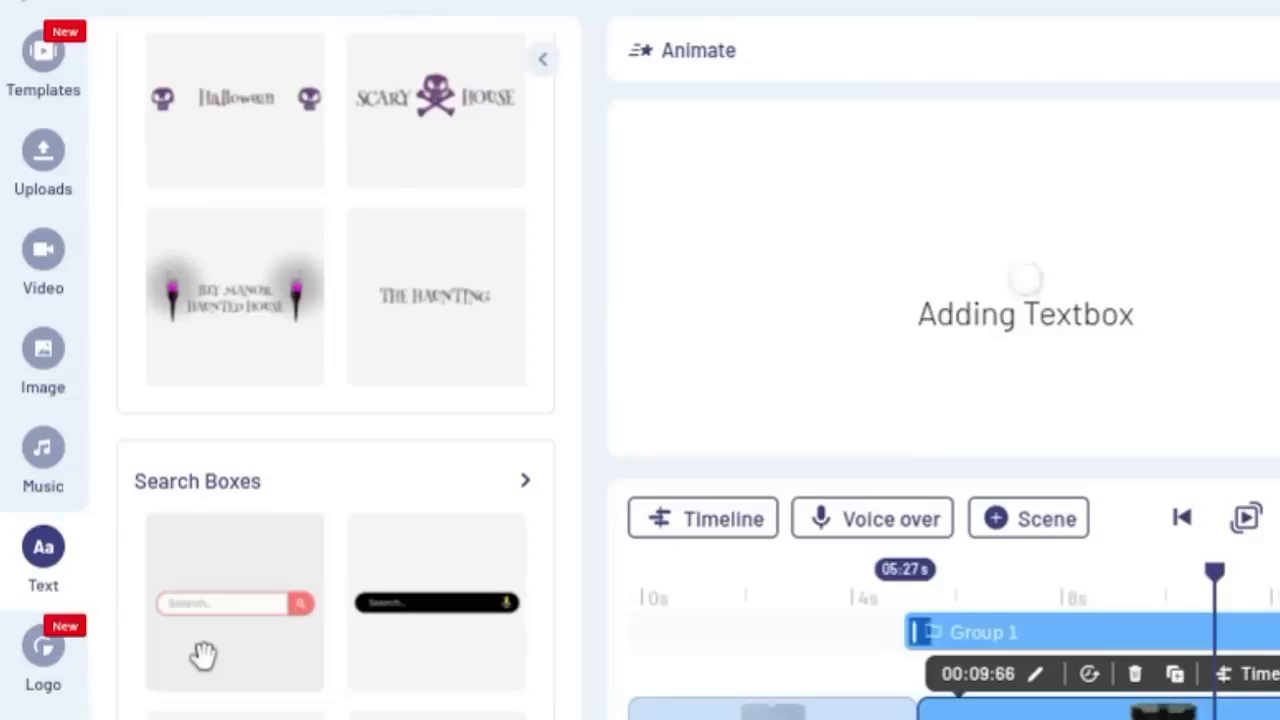
left_click(45, 678)
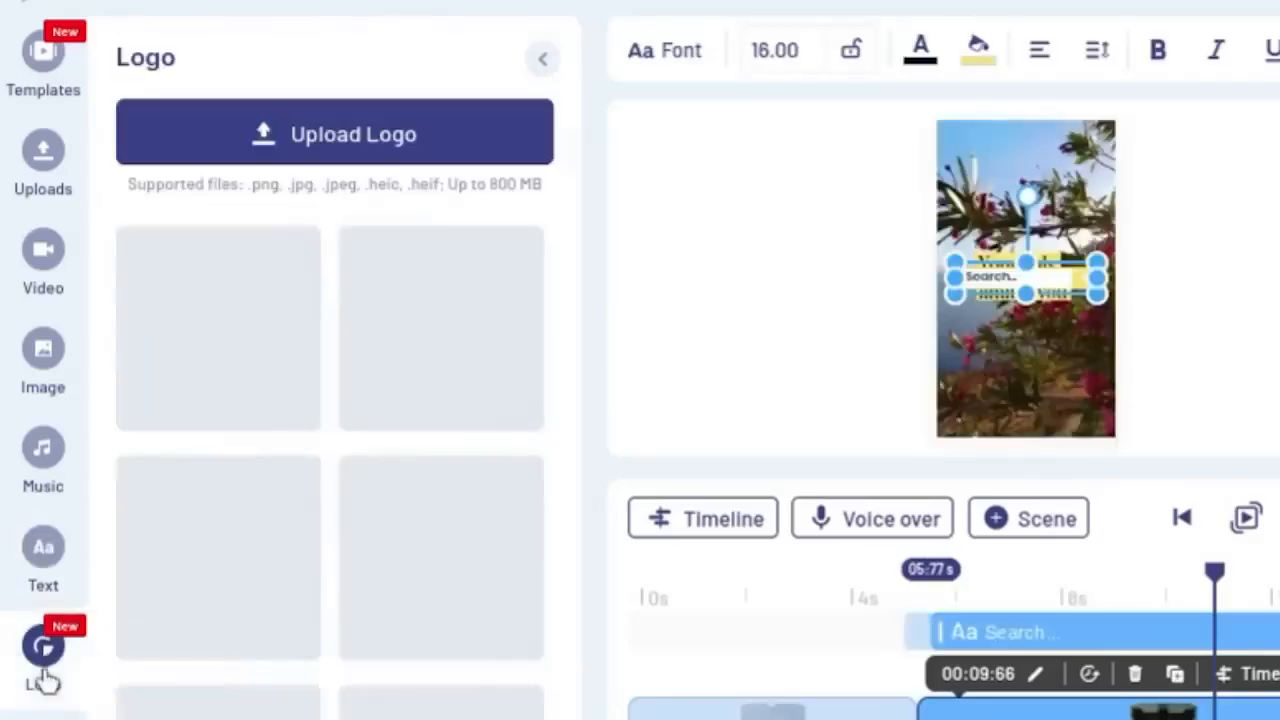
left_click(640, 372)
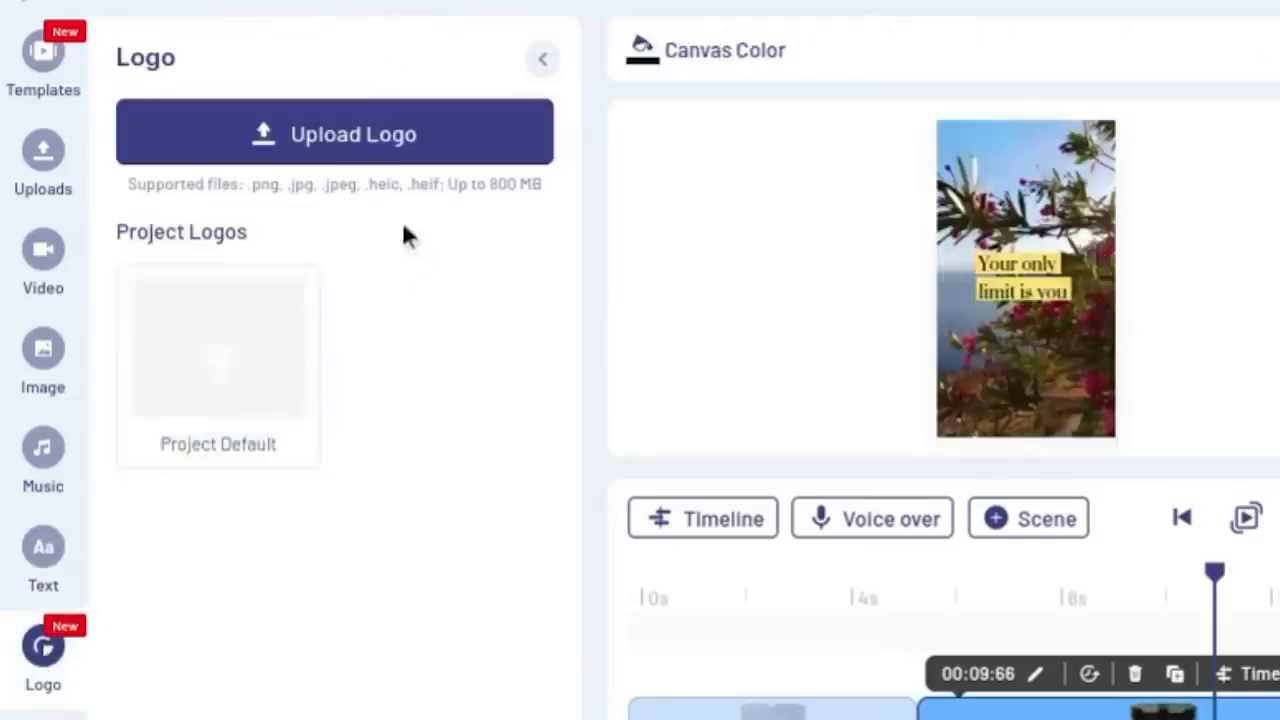
Step: Check the logo upload option and the saved media folders, including the coffee folder
left_click(383, 160)
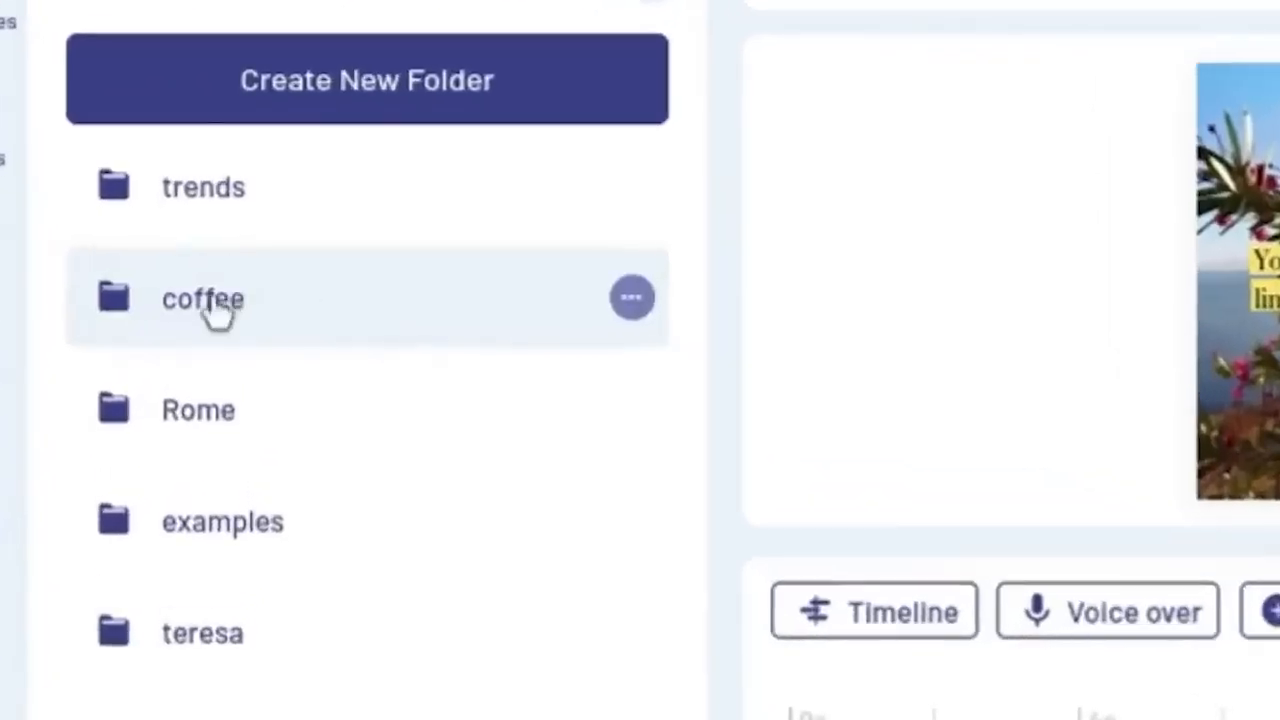
left_click(210, 318)
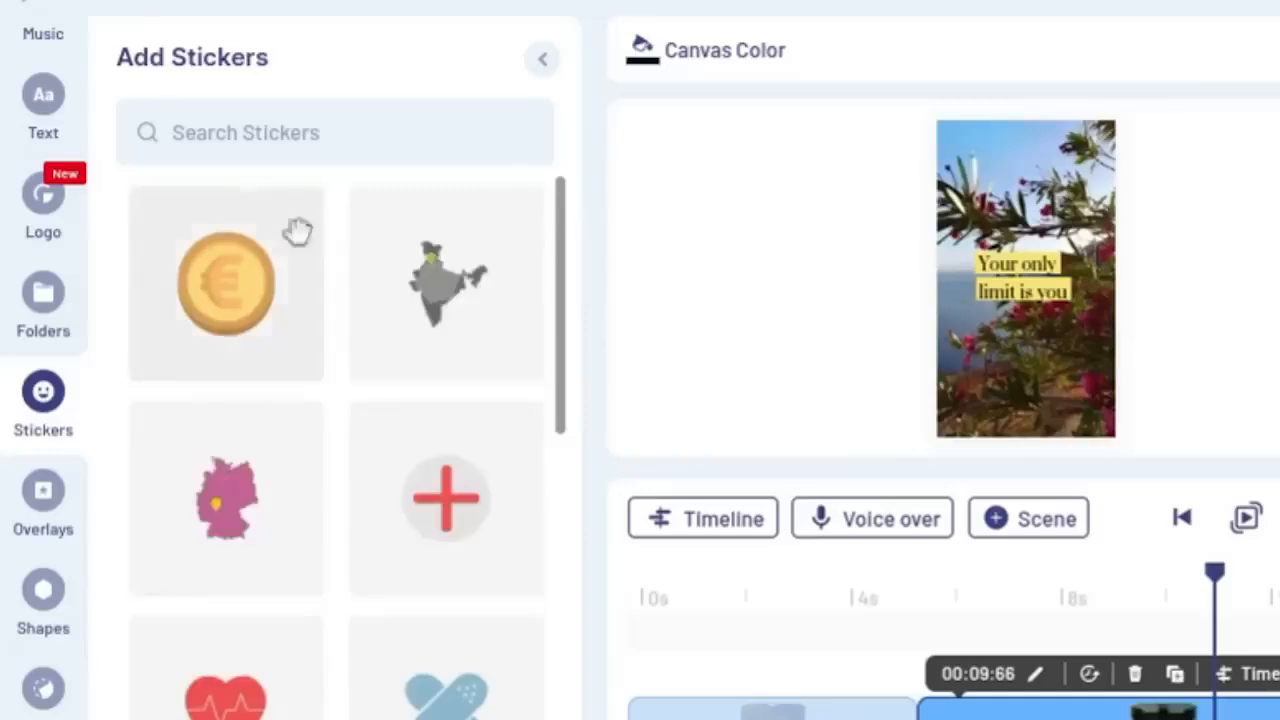
Step: Search the stickers for "cupcake" and browse the matching designs
left_click(245, 330)
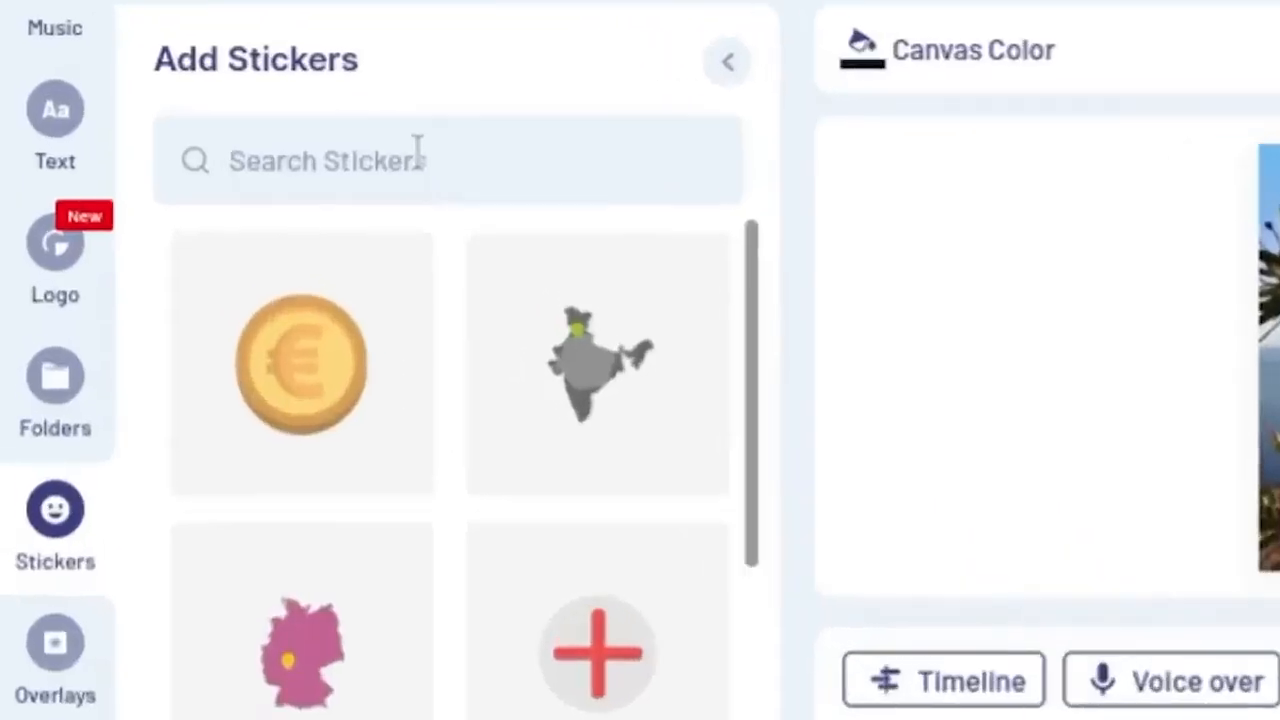
left_click(418, 150)
type("cupcak")
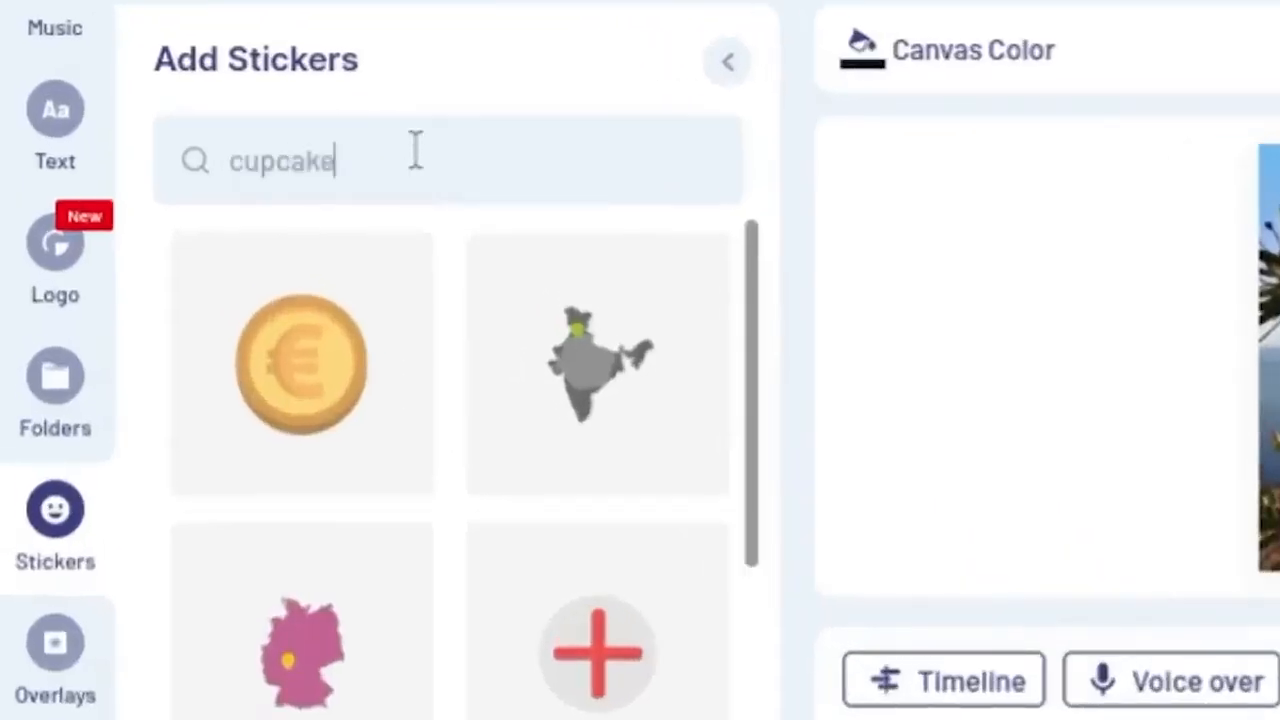
type("e")
key("Return")
scroll(525, 702, "down", 8)
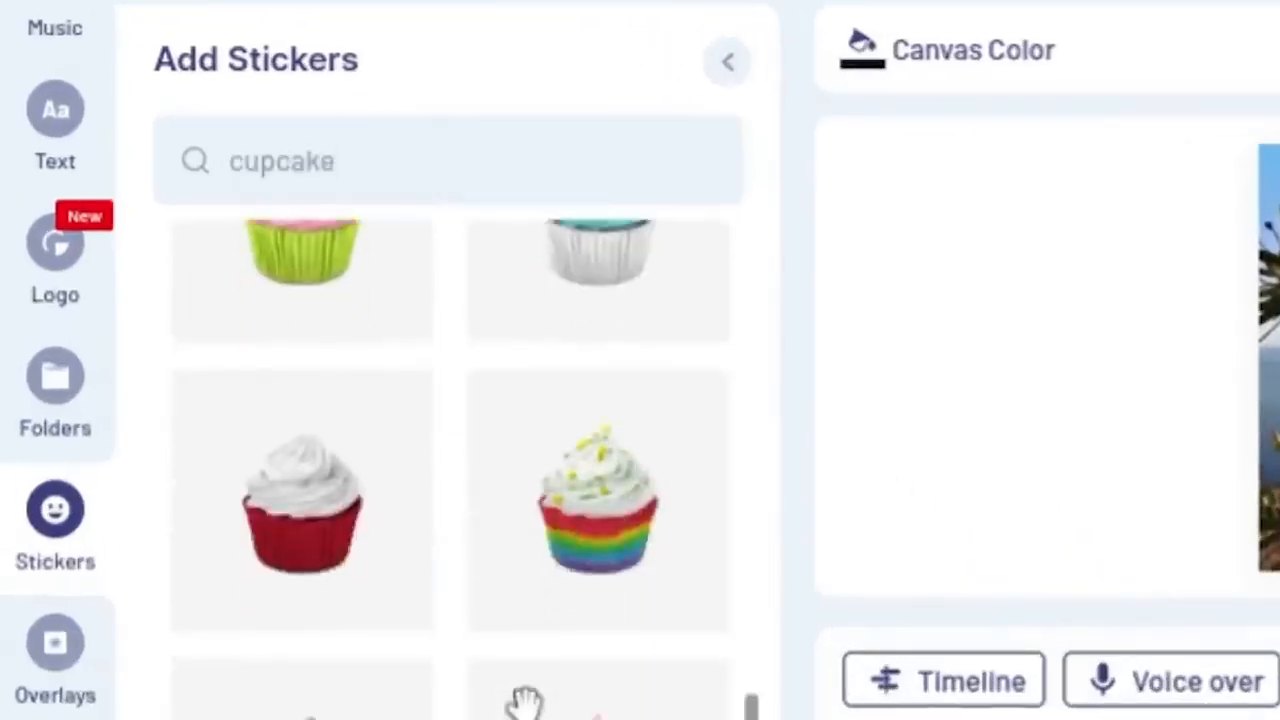
Step: Apply a multicoloured confetti overlay to the second scene and preview it
left_click(55, 642)
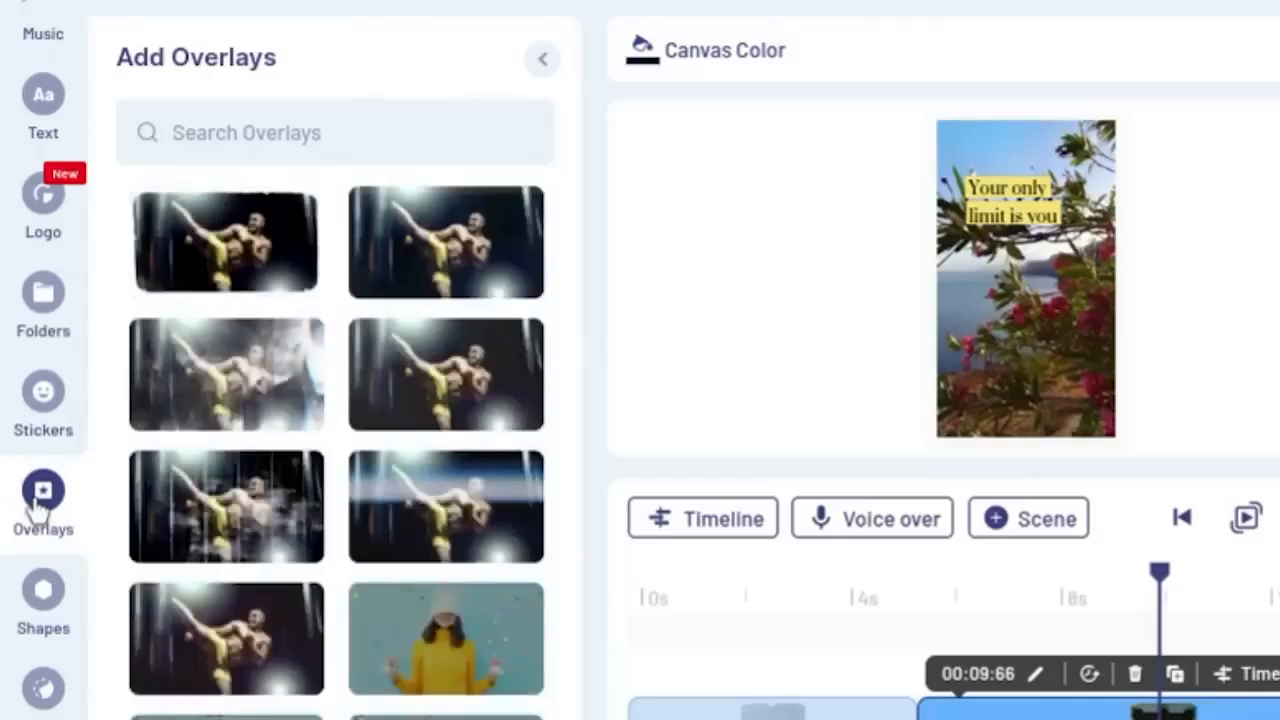
scroll(229, 569, "down", 2)
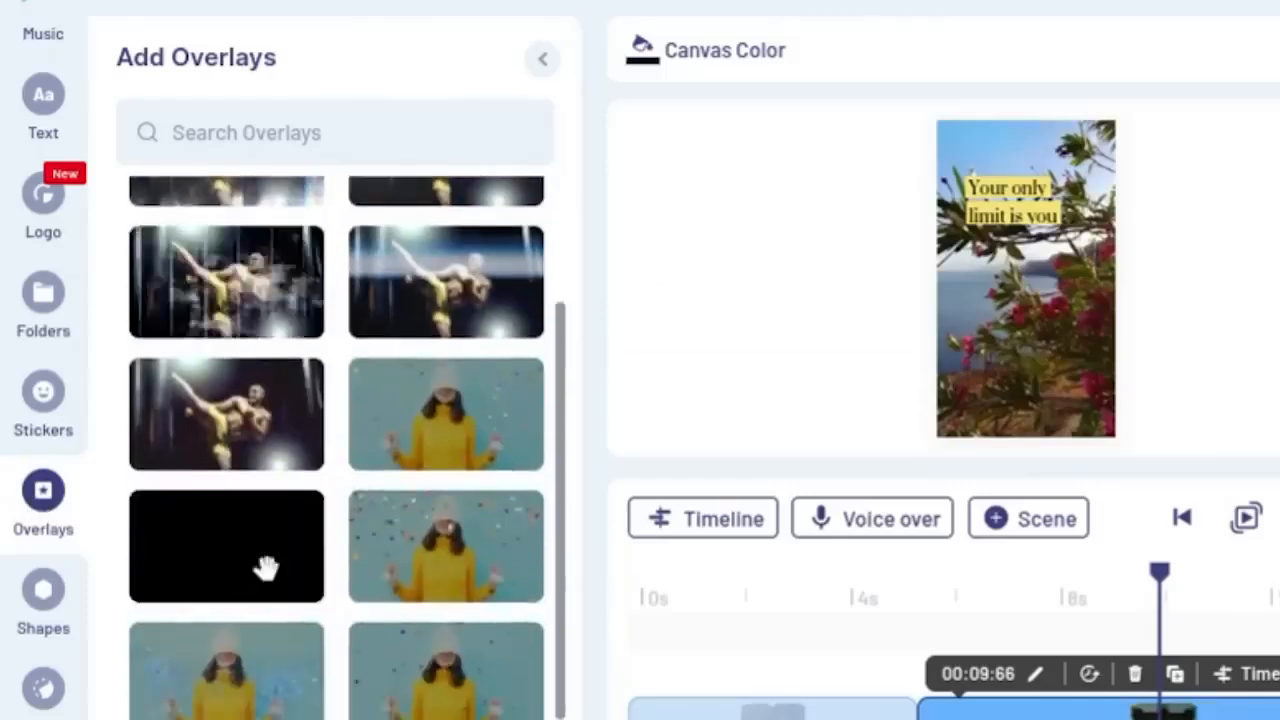
left_click(430, 549)
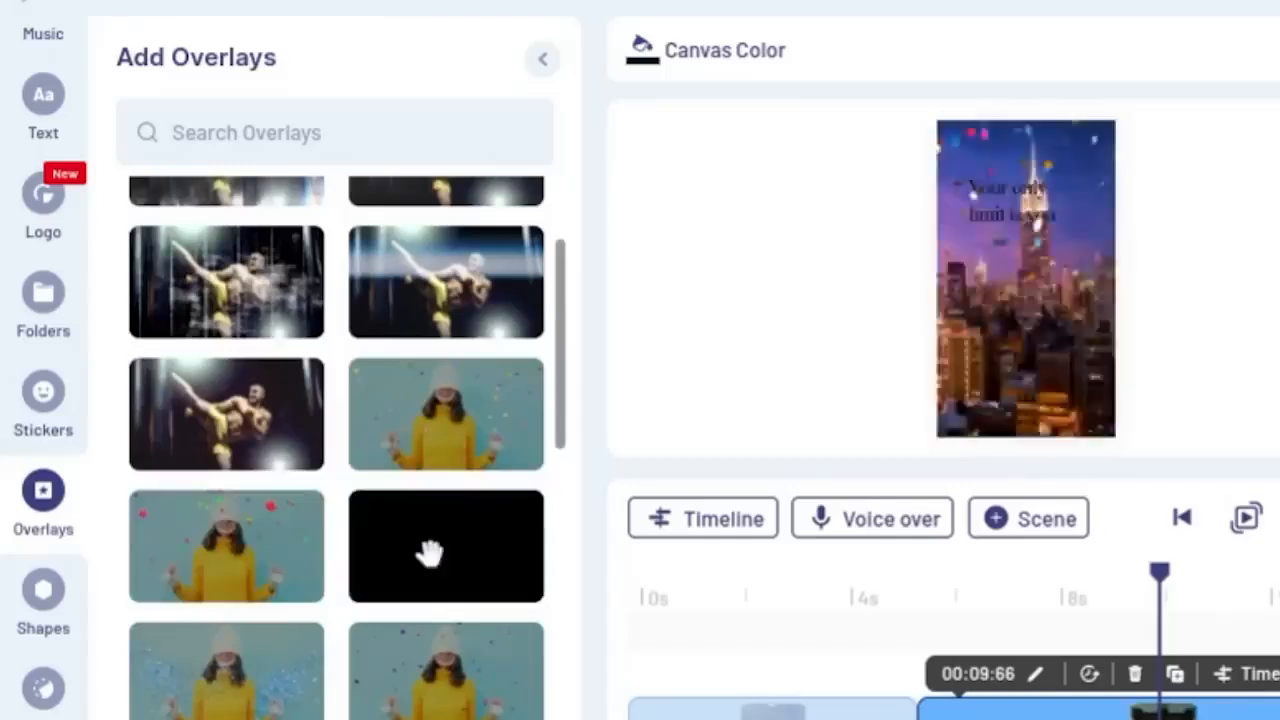
left_click(927, 437)
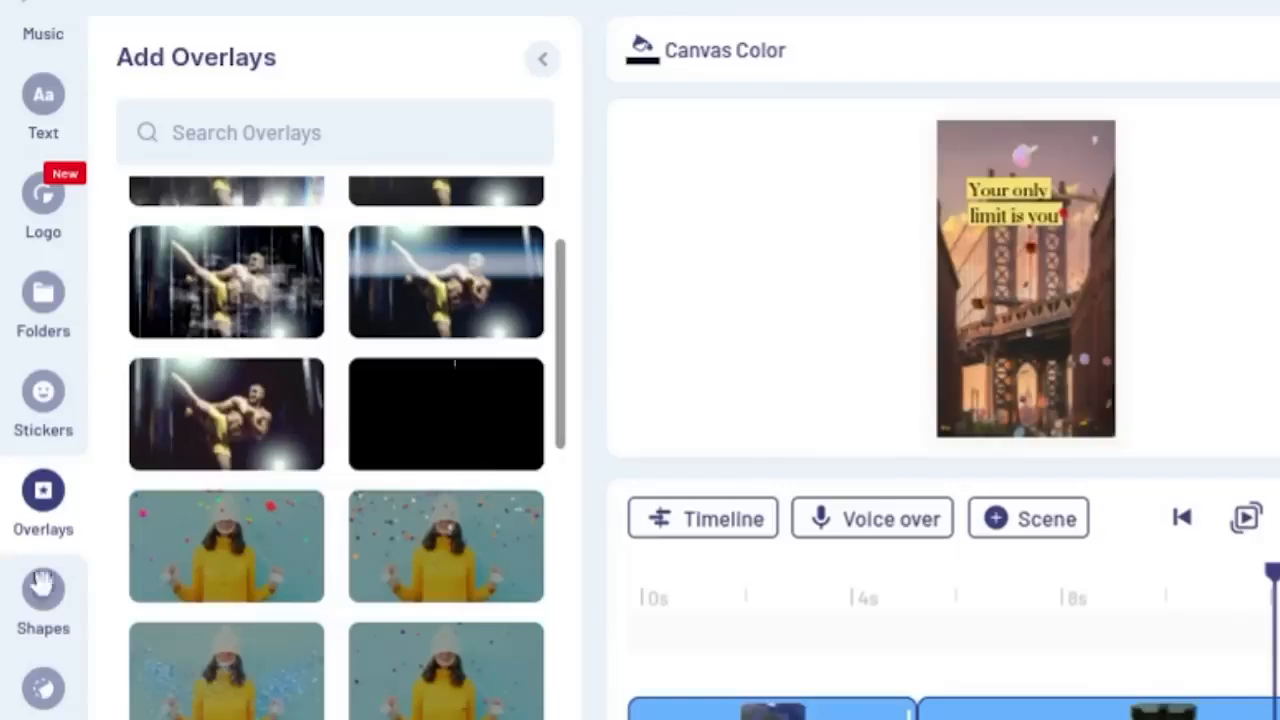
Step: Browse the shape library through the punctuation, star, wavy line and plus shapes
left_click(43, 588)
scroll(314, 331, "down", 3)
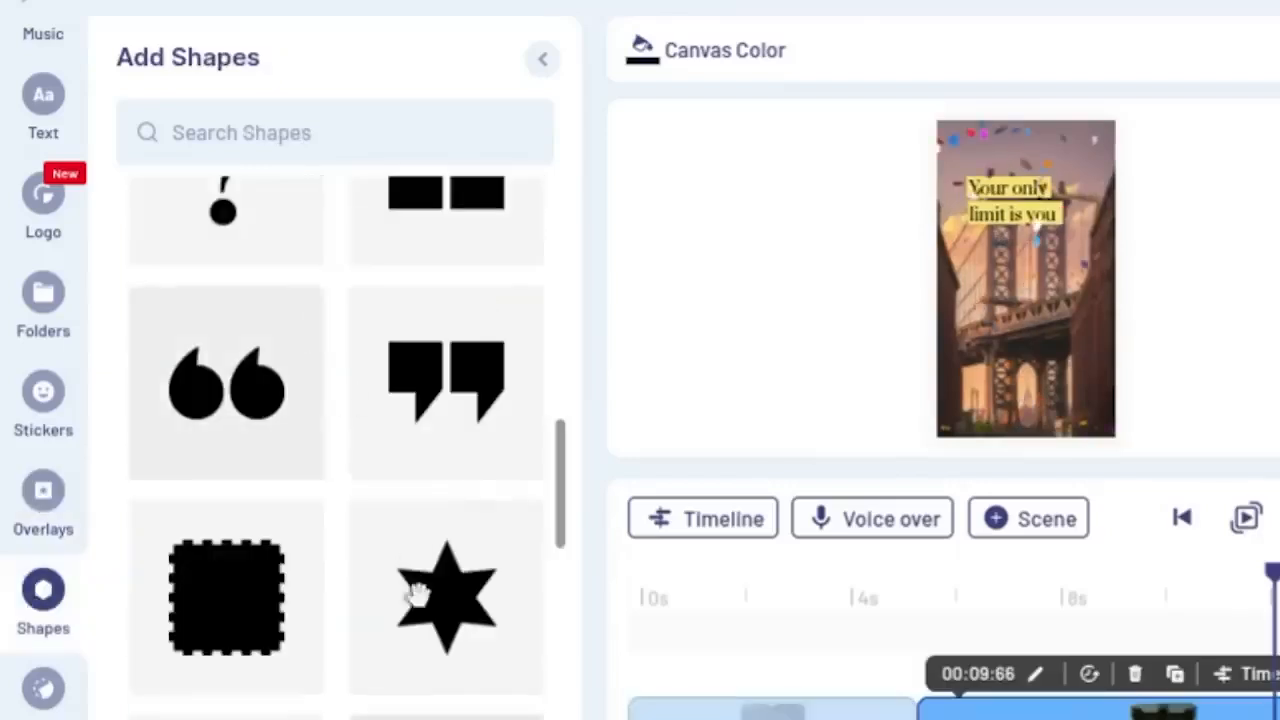
scroll(414, 608, "down", 3)
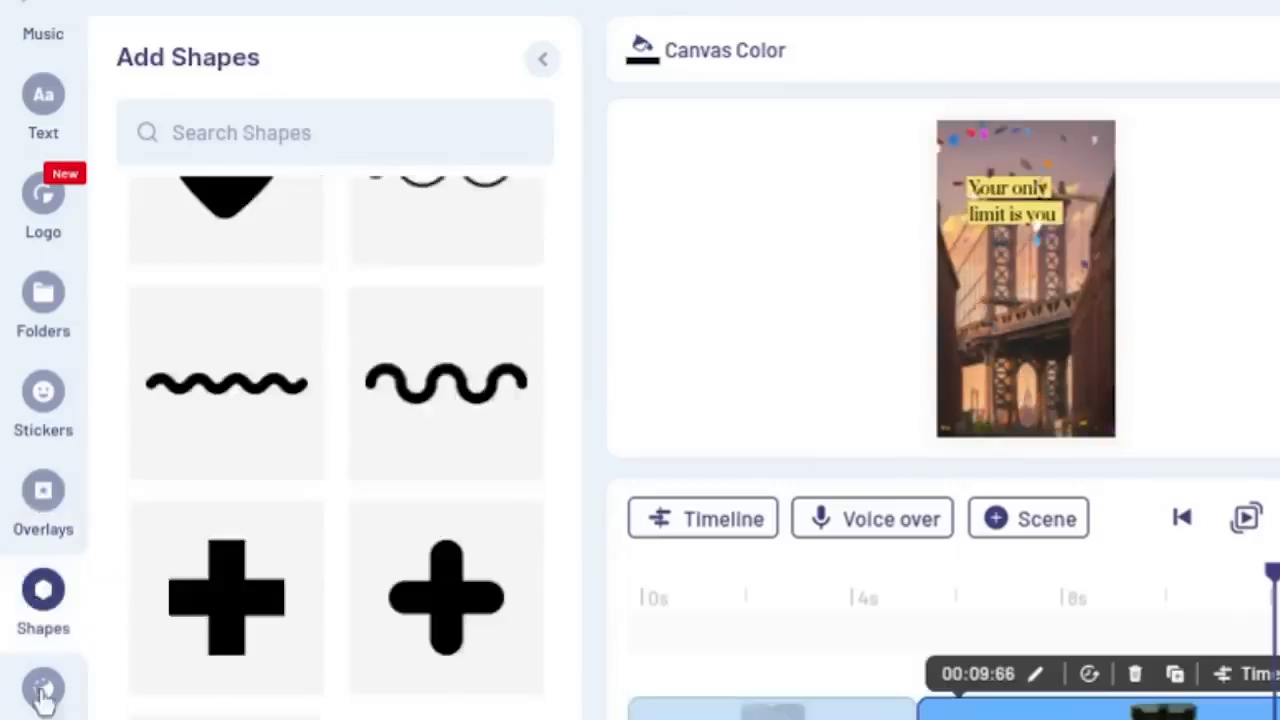
Step: Add the oval mask to the second scene and look through the other mask shapes
left_click(43, 690)
left_click(258, 306)
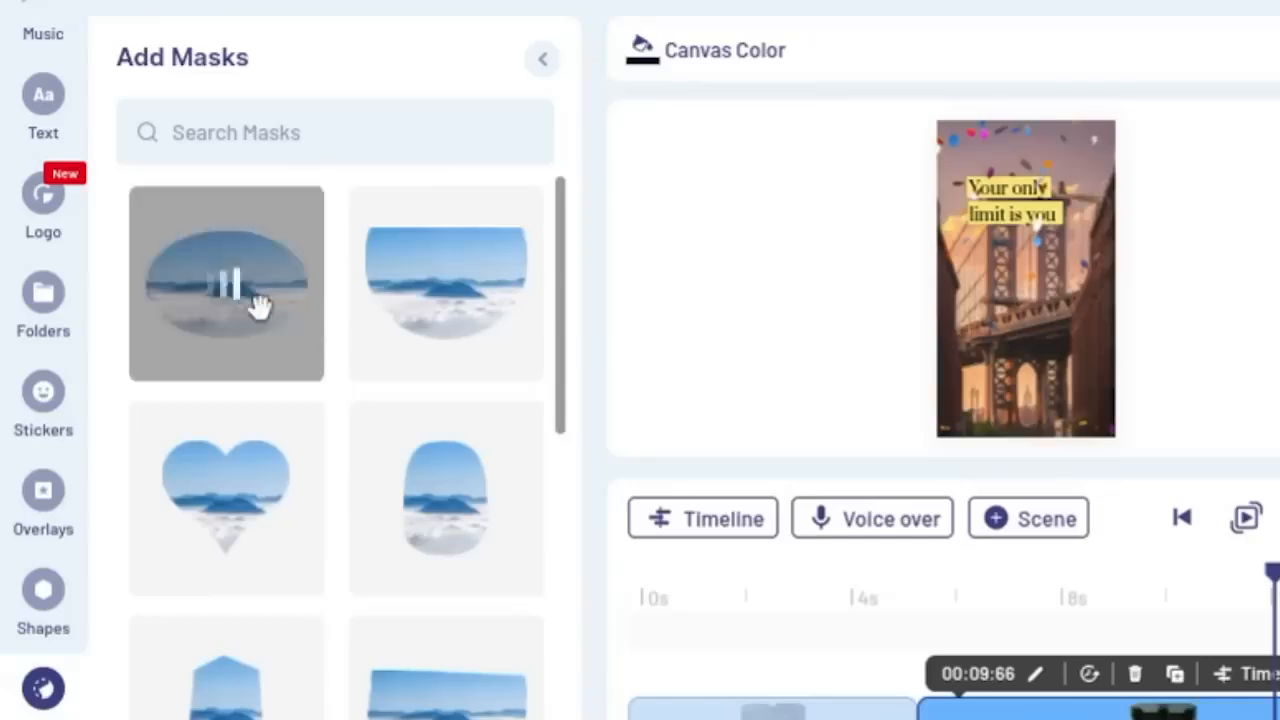
scroll(258, 306, "down", 4)
scroll(14, 620, "up", 4)
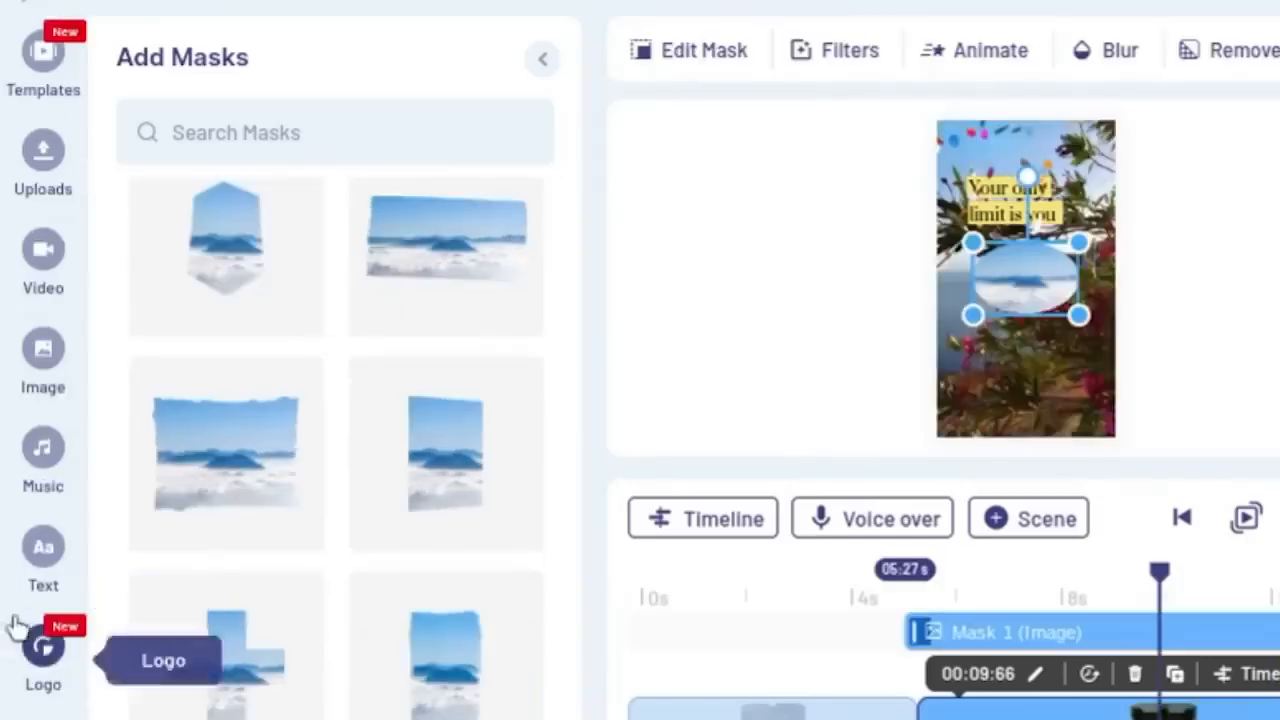
Step: Fill the oval mask with the uploaded clip MVI_0109.MP4 trimmed from 00:03:57 to 00:10:06, and reposition it on the canvas
left_click(41, 183)
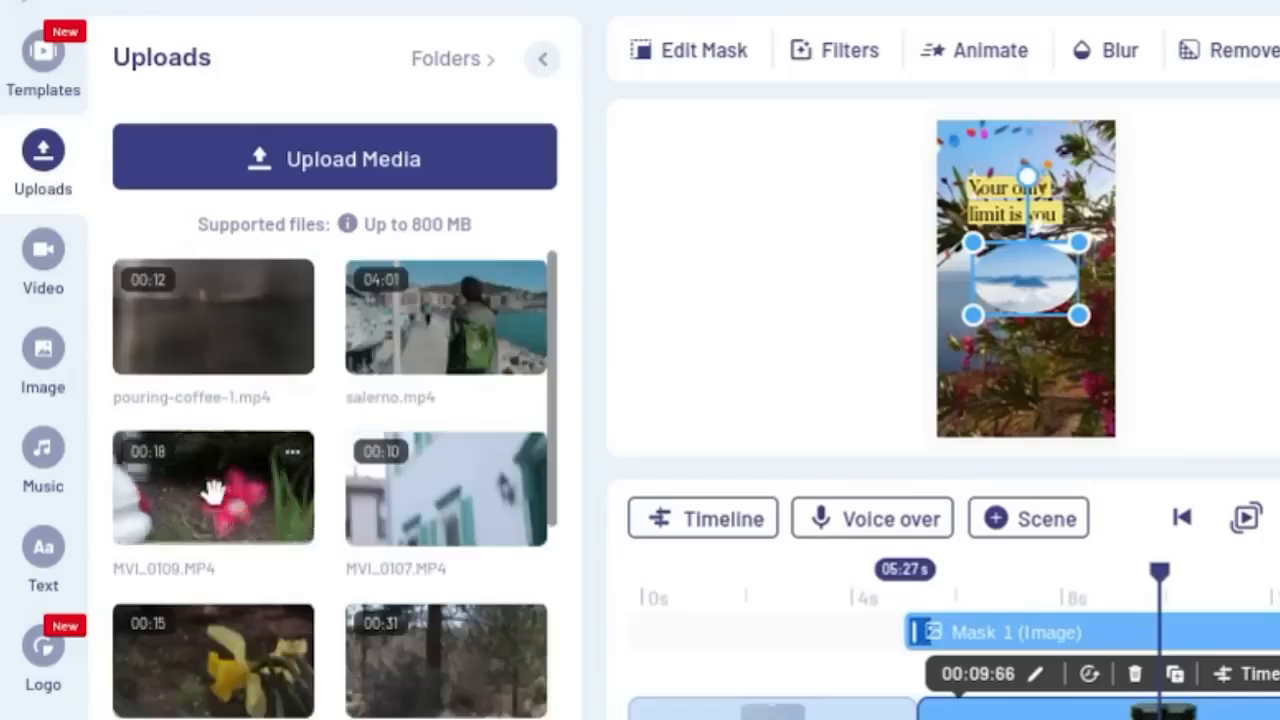
left_click_drag(384, 420, 1000, 250)
left_click_drag(628, 519, 654, 518)
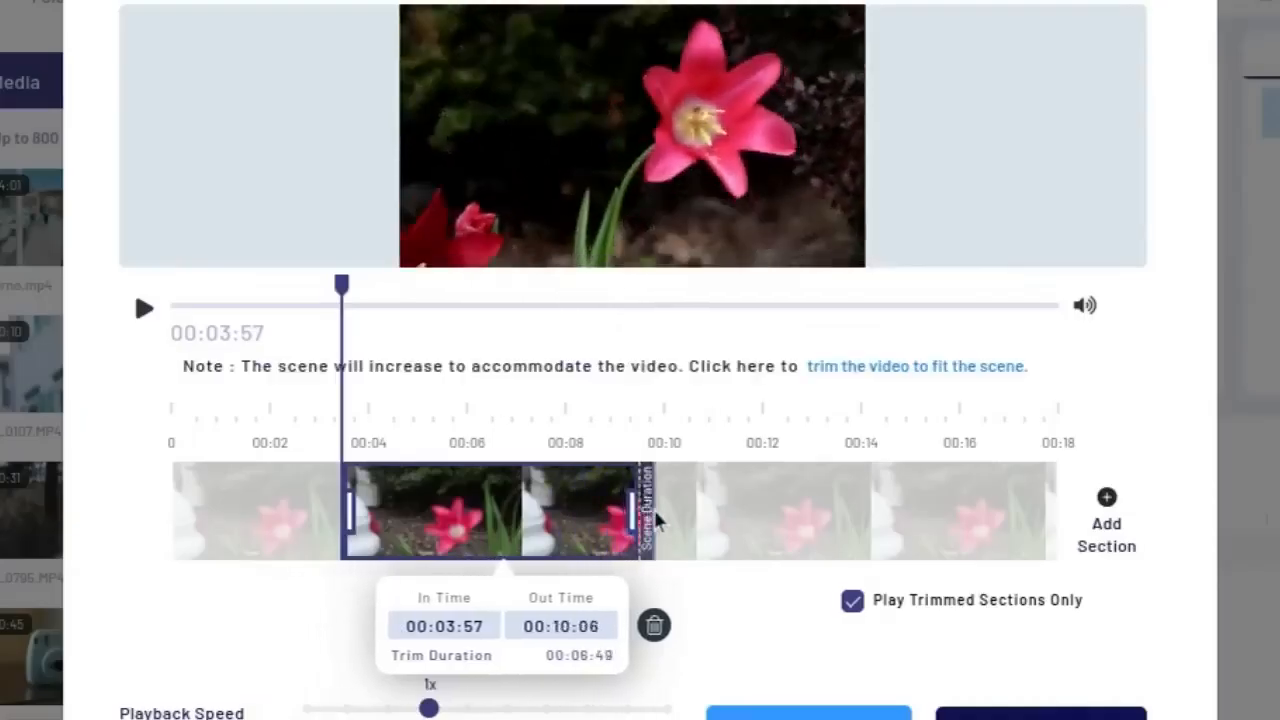
left_click(985, 713)
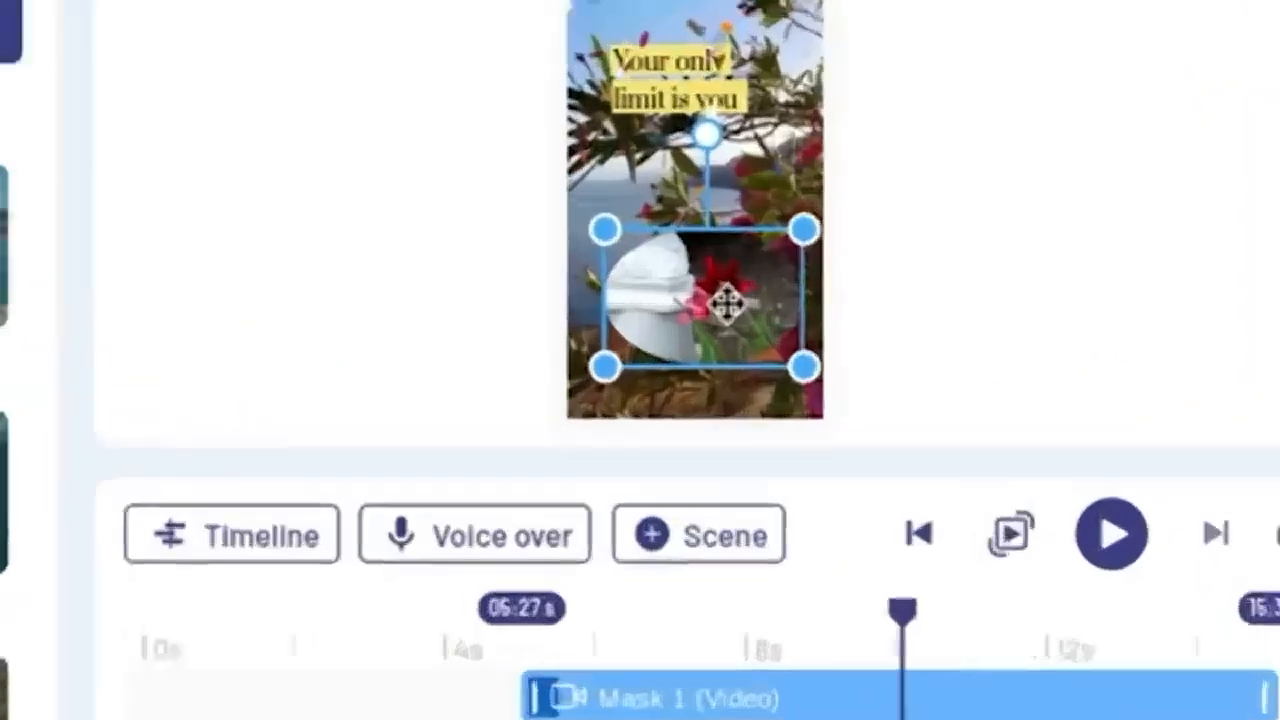
left_click_drag(722, 313, 715, 323)
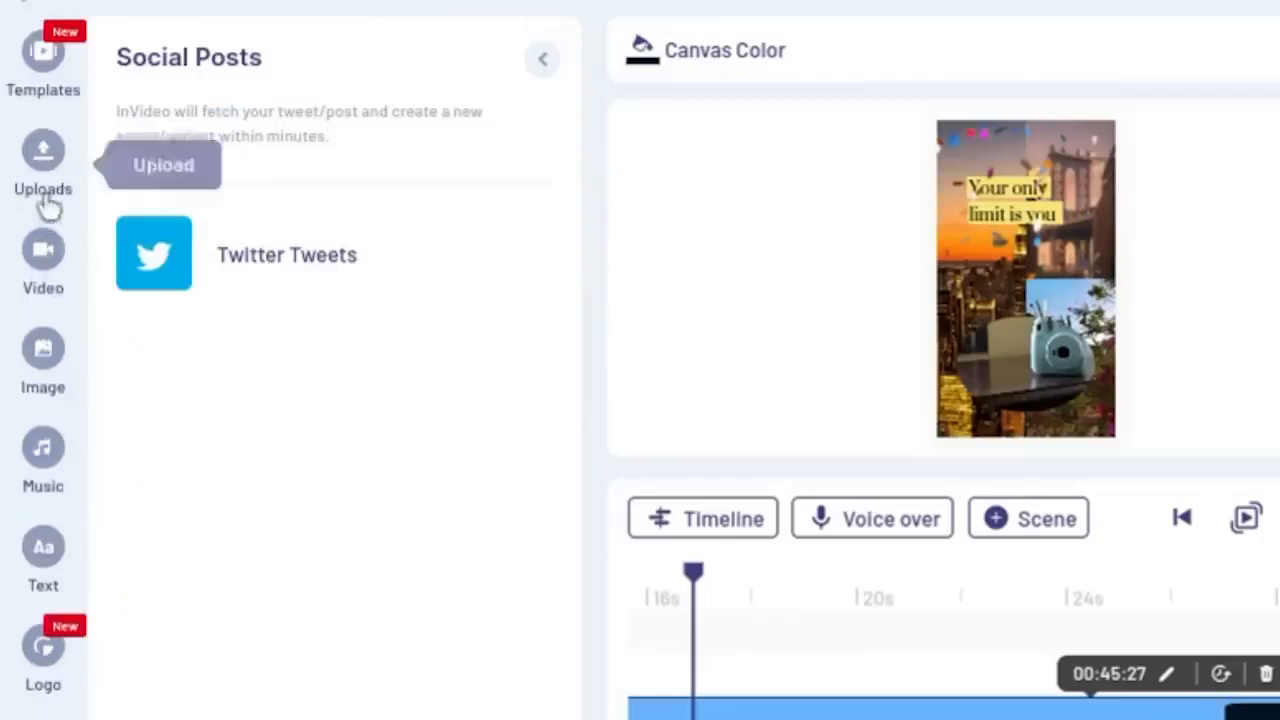
scroll(25, 372, "down", 5)
scroll(25, 372, "up", 5)
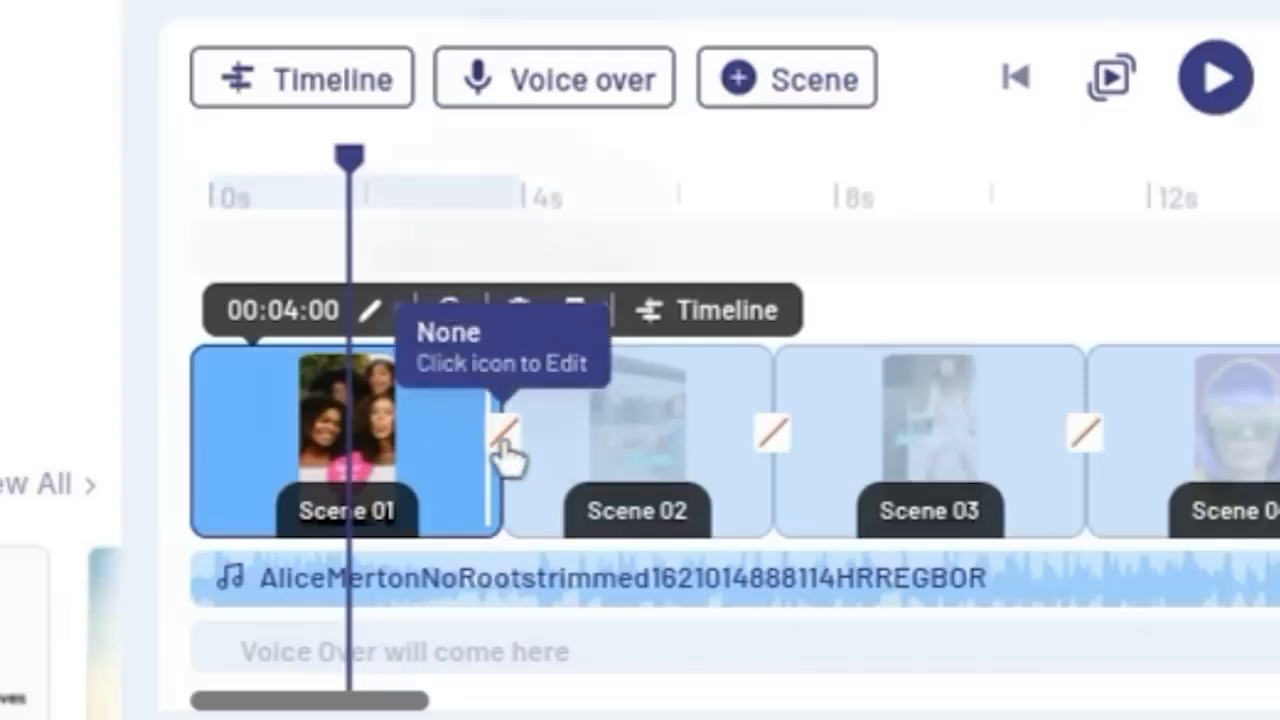
Step: Apply a Big Reveal transition between Scene 01 and Scene 02, preview it, and review its settings
left_click(505, 440)
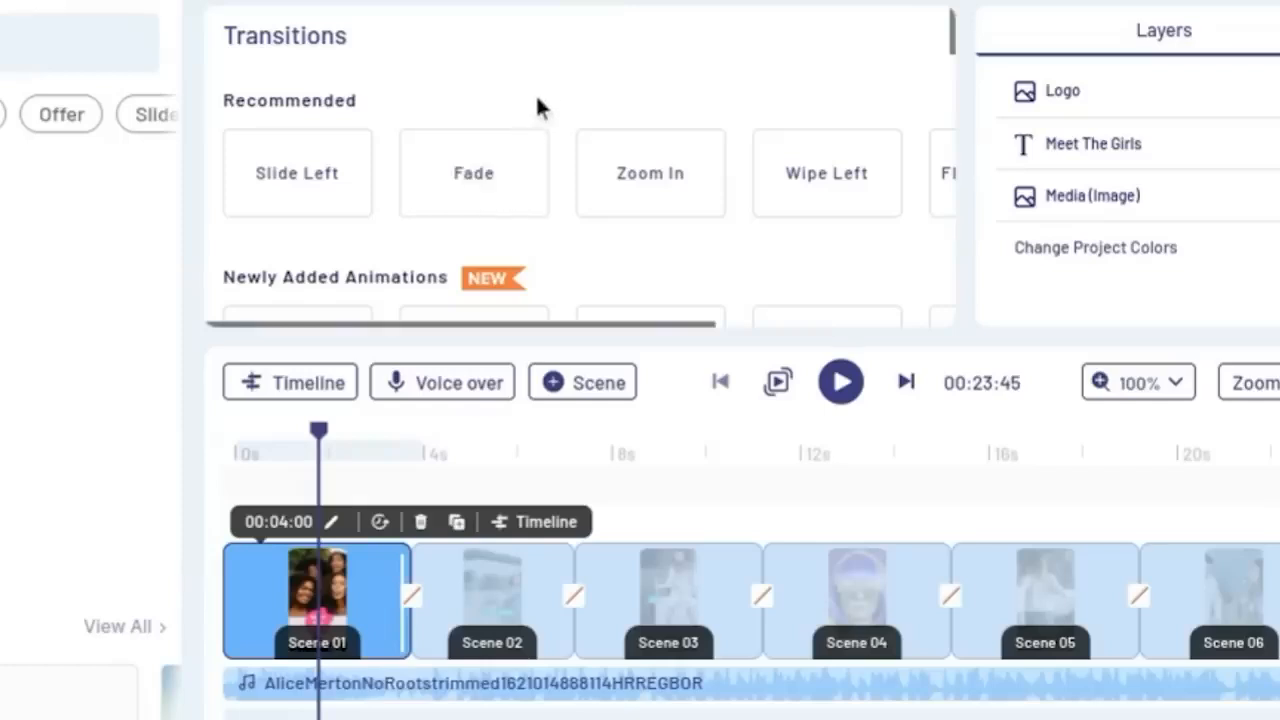
scroll(530, 120, "down", 3)
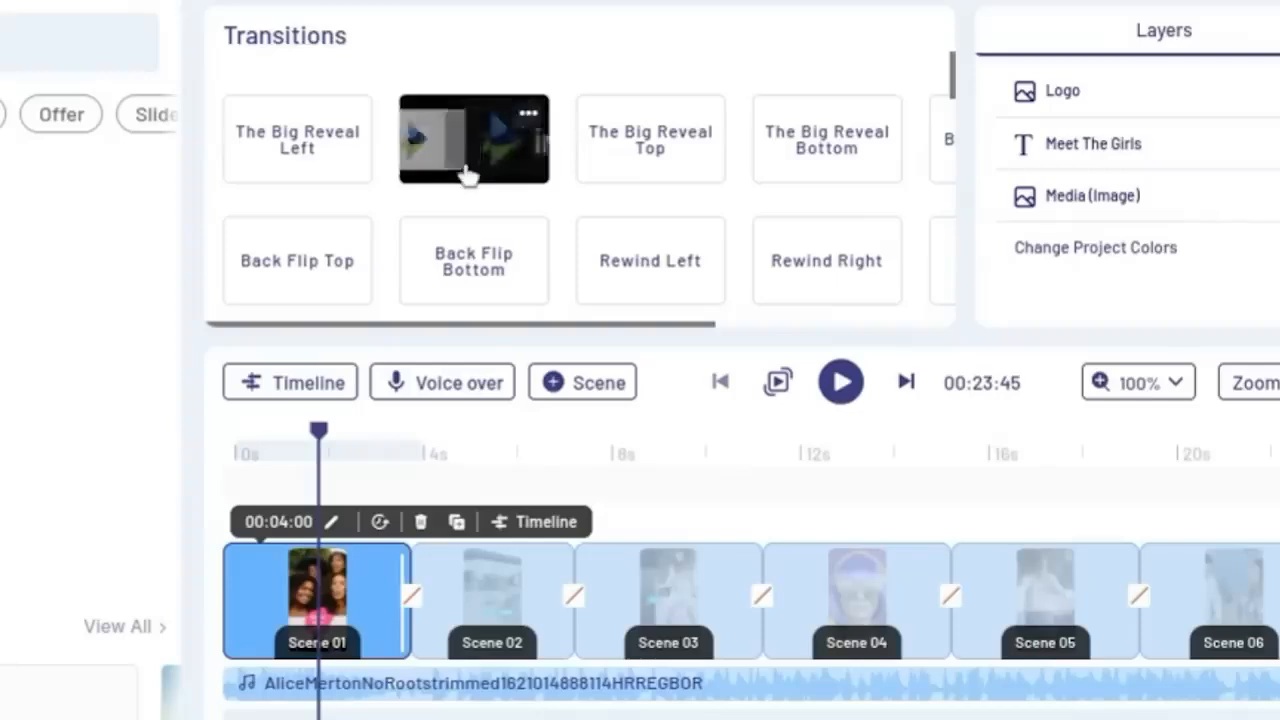
left_click(468, 174)
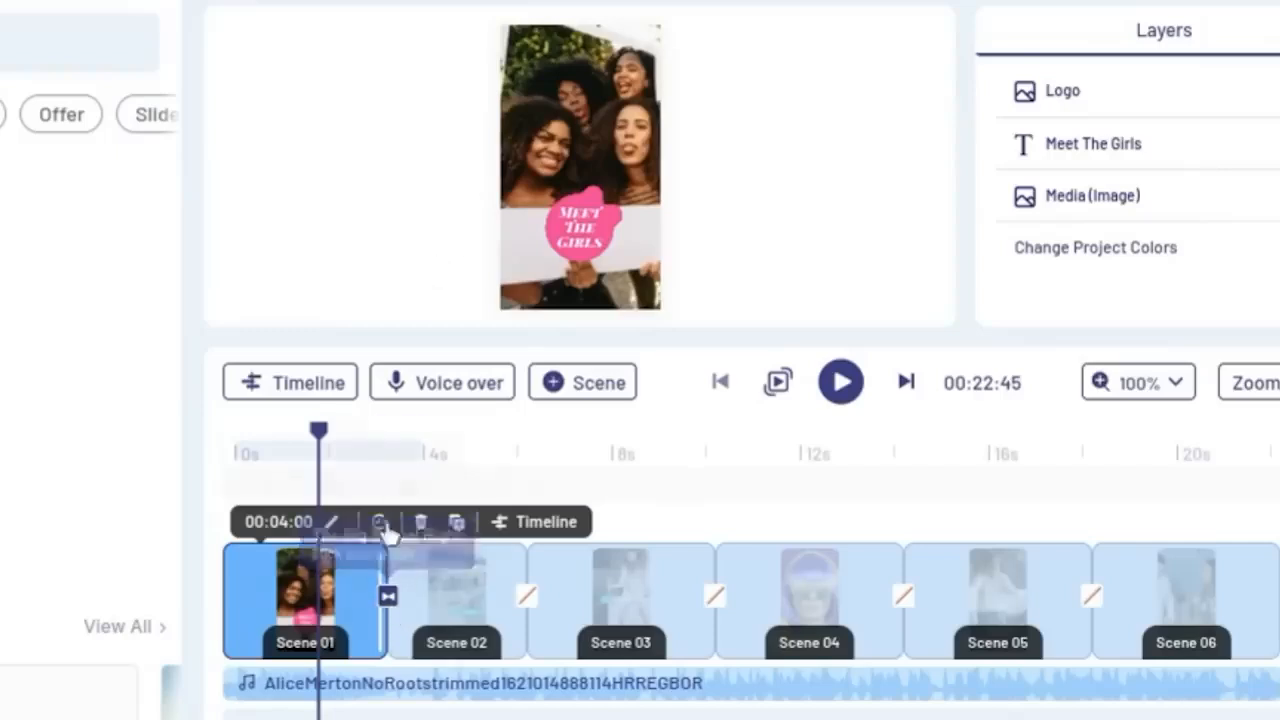
left_click(368, 448)
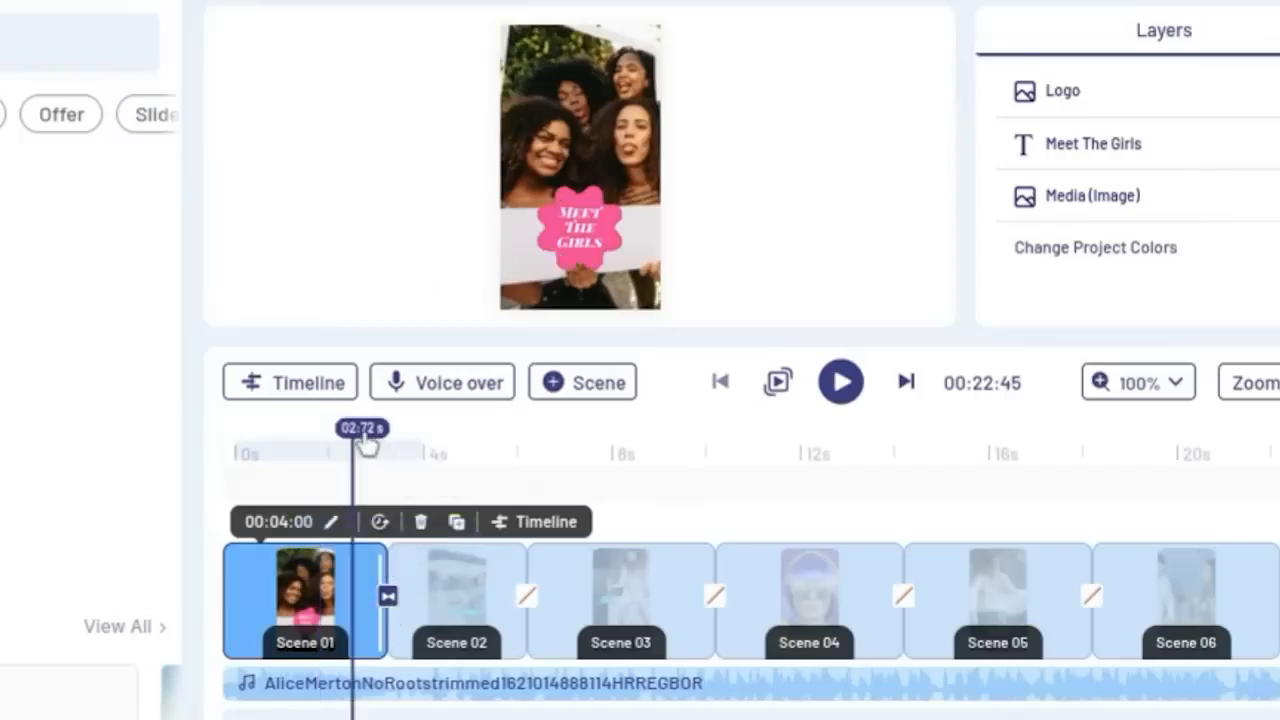
key("space")
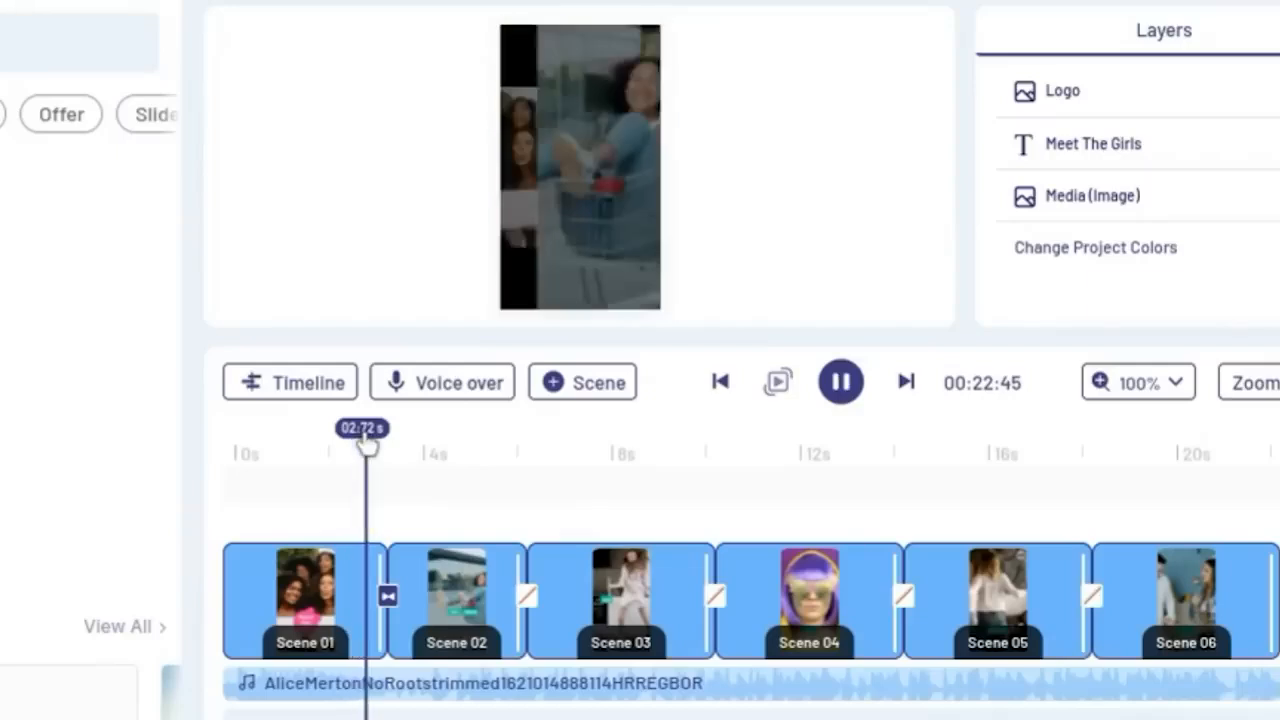
key("space")
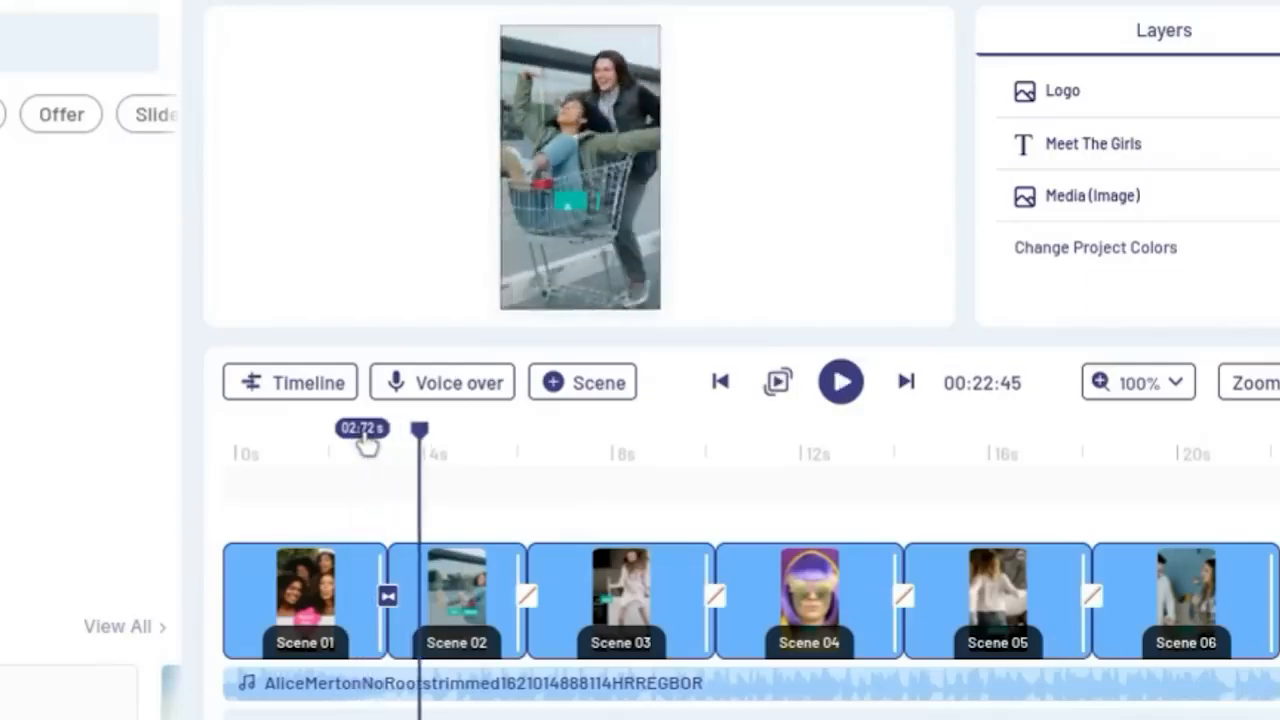
left_click(388, 598)
left_click(394, 195)
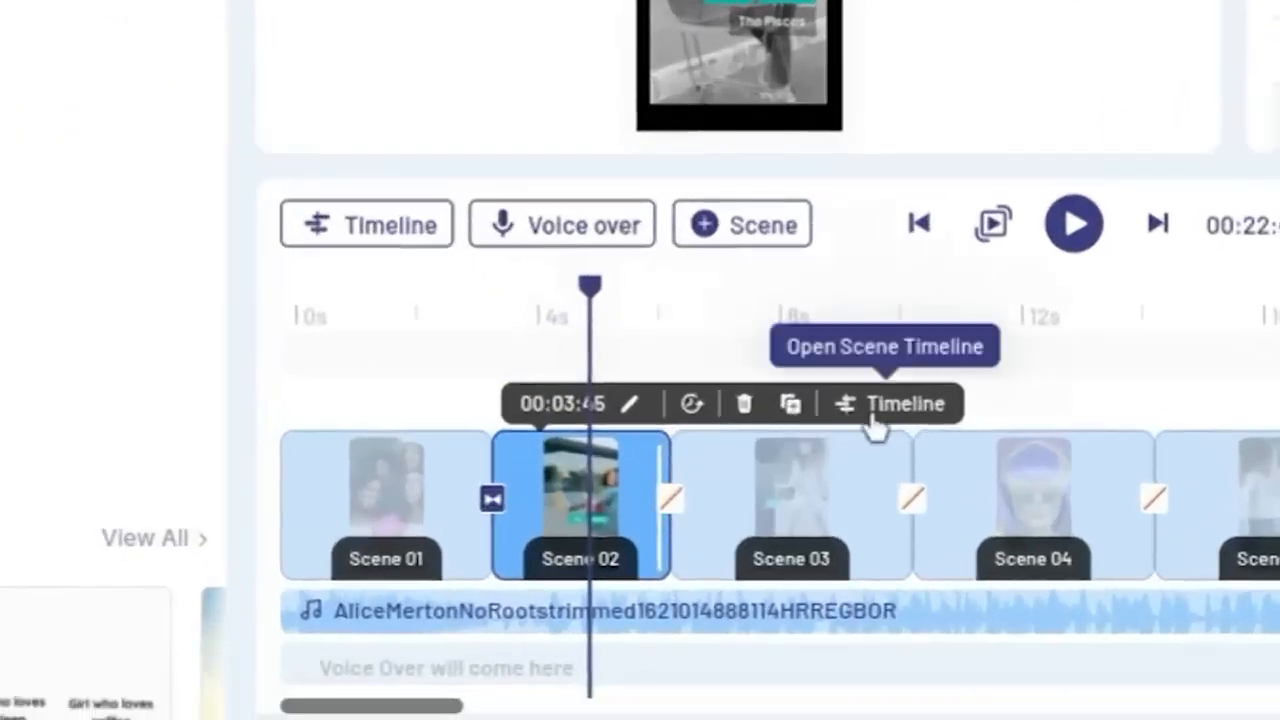
Step: Open the layer timeline of Scene 02, review its layers, and set the timeline zoom to 175%
left_click(870, 415)
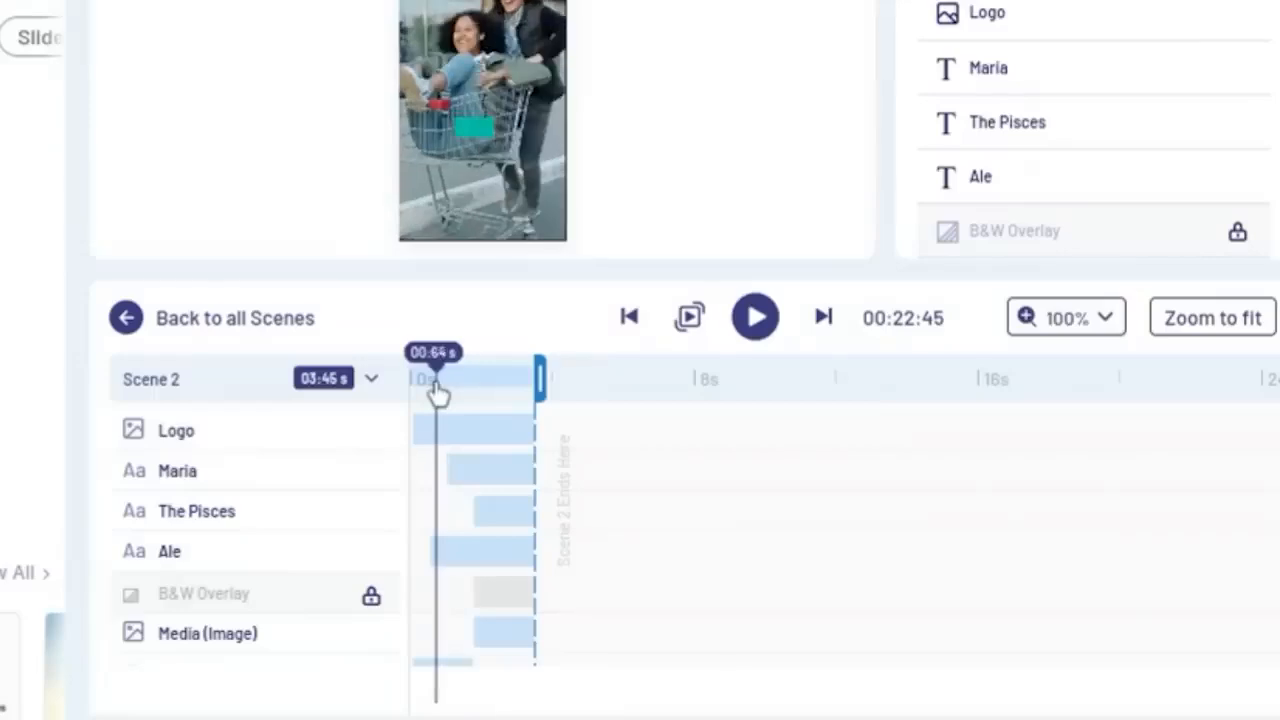
scroll(439, 639, "down", 2)
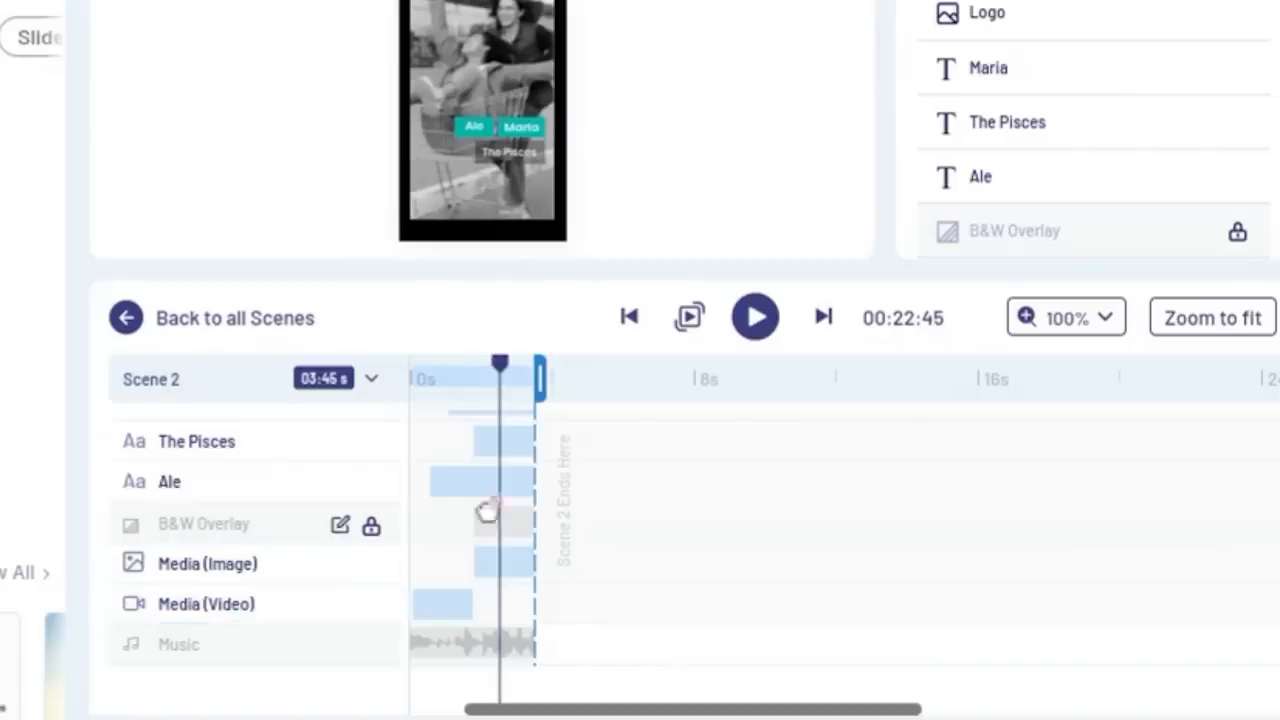
scroll(484, 487, "up", 3)
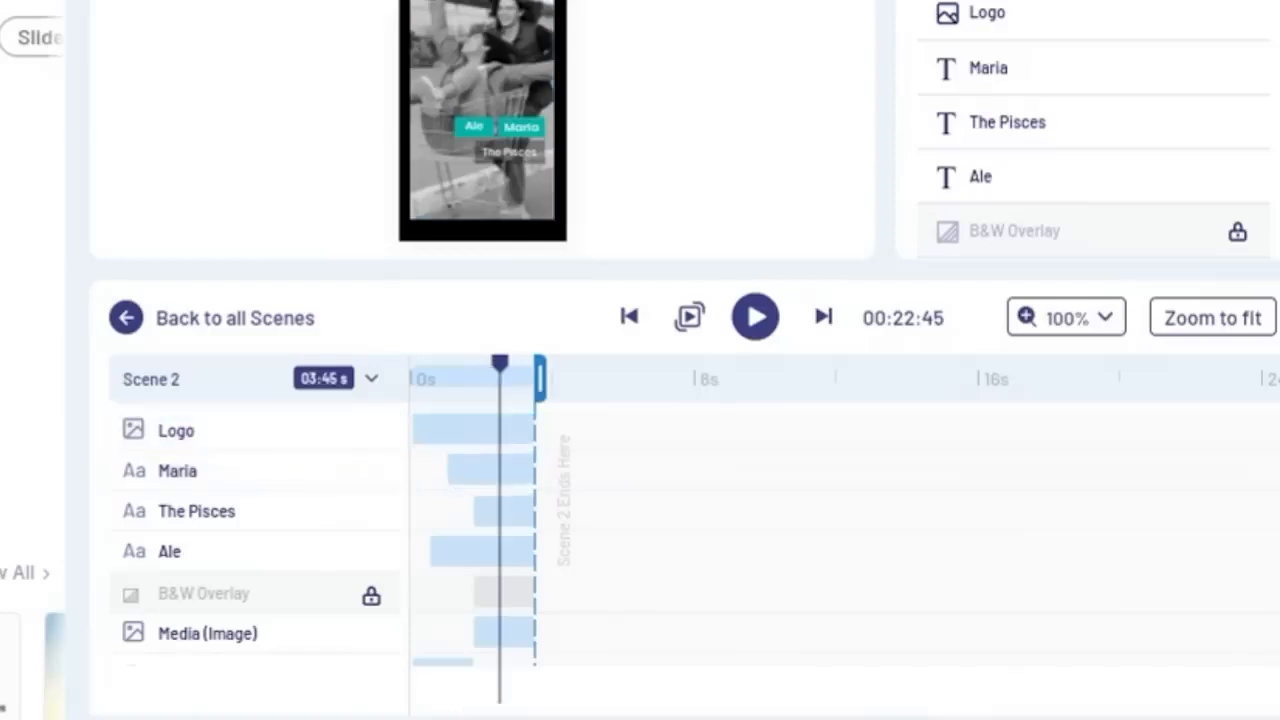
left_click(1107, 319)
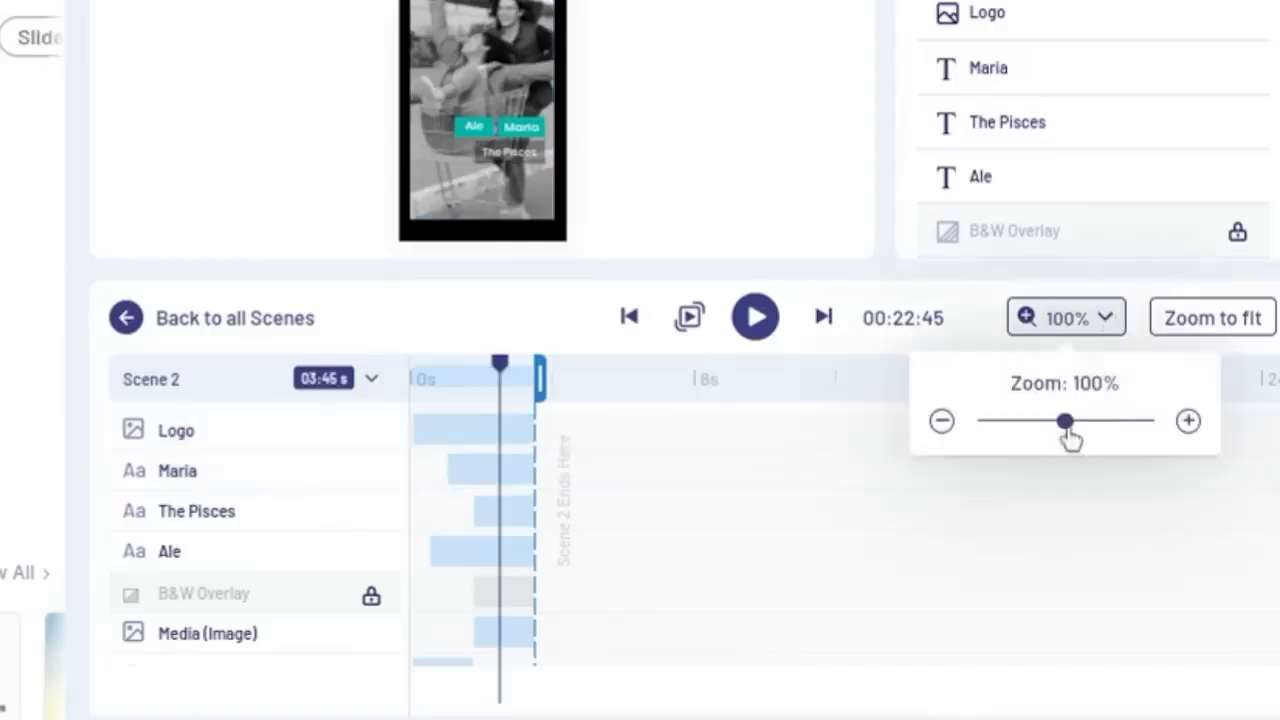
left_click_drag(1069, 437, 1126, 437)
Step: Retime The Pisces text layer to start at about 0.99 s and end before the scene does
left_click(1040, 518)
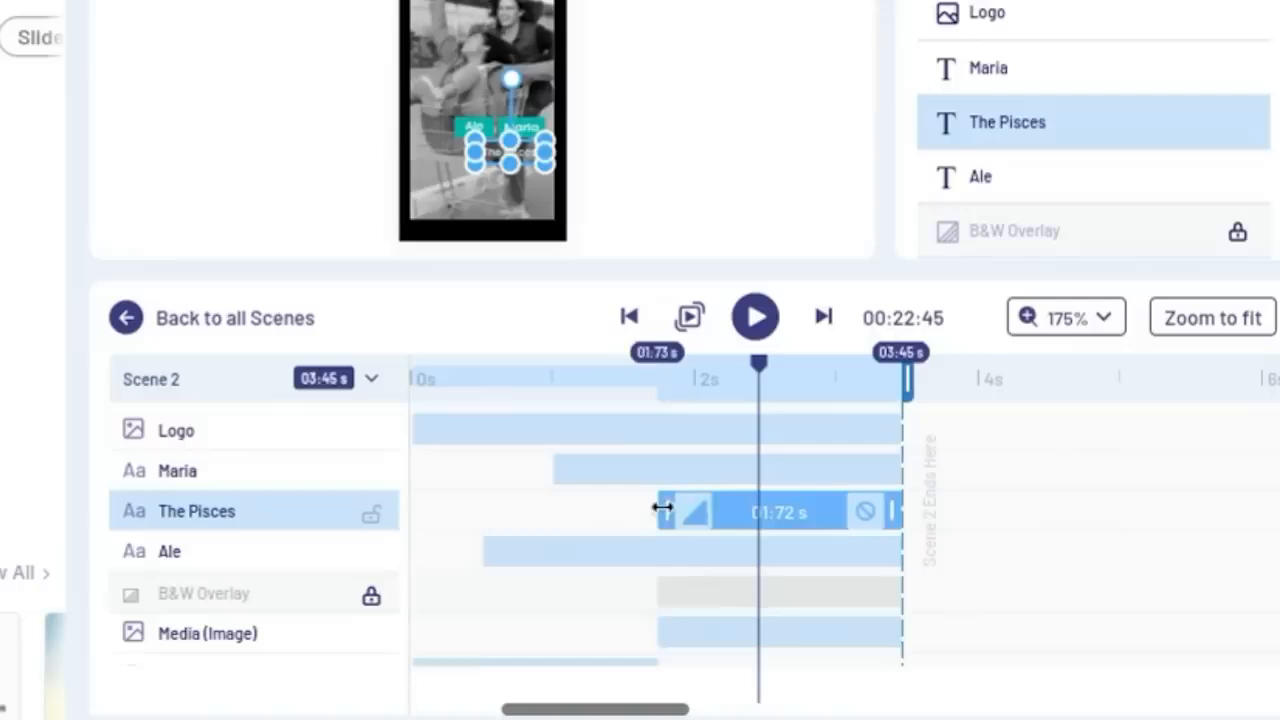
left_click_drag(662, 508, 563, 518)
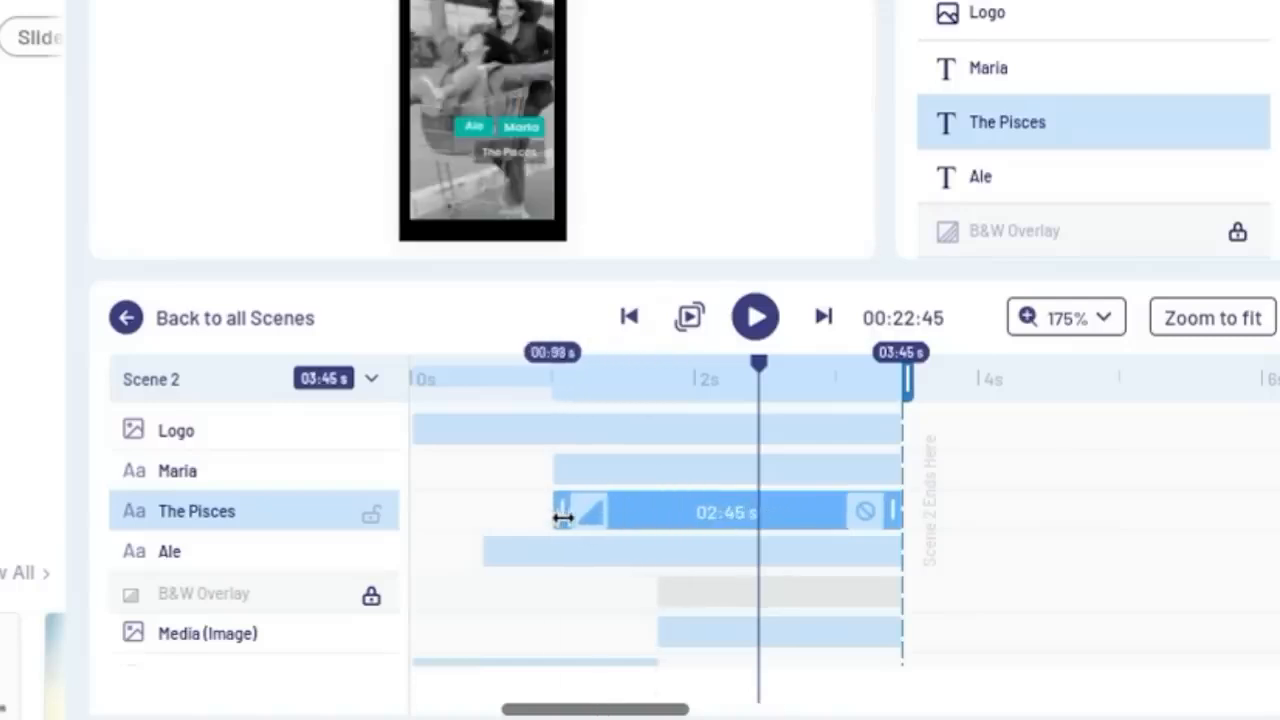
left_click_drag(891, 514, 781, 517)
Step: Shorten the name text layer directly below the Logo layer, move it earlier, check the timing, and return to all scenes
left_click(589, 473)
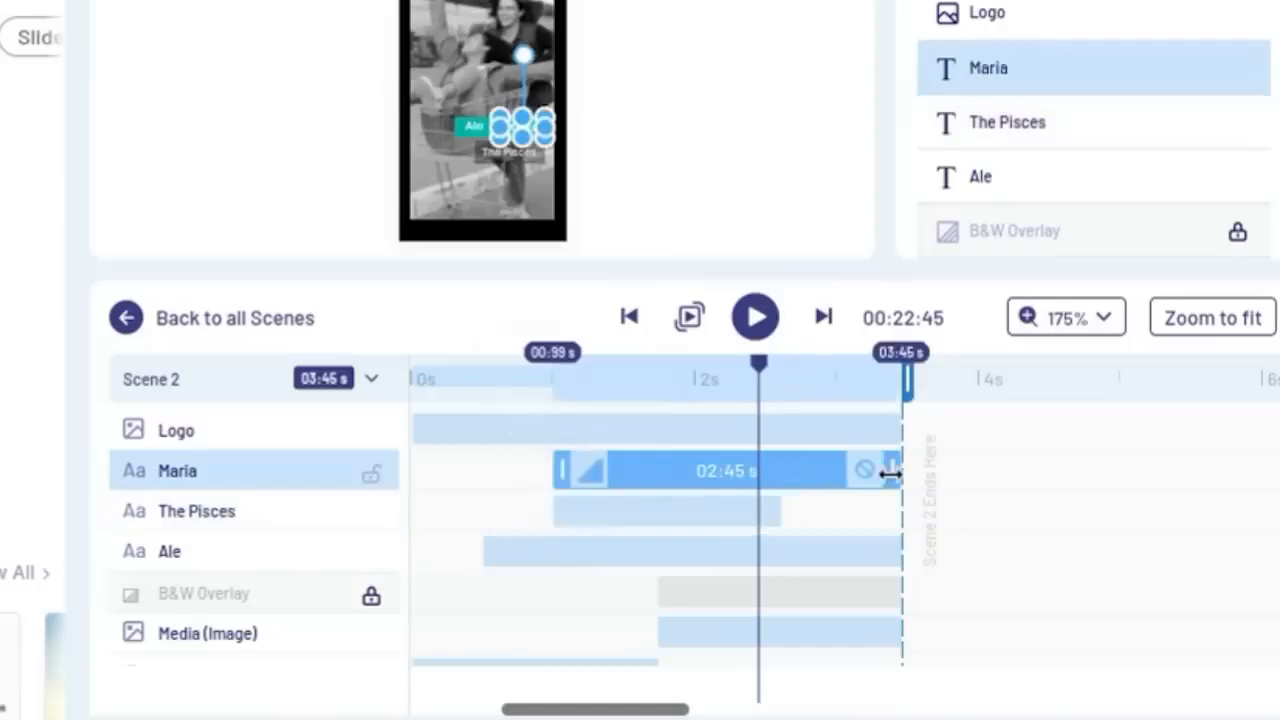
left_click_drag(890, 474, 833, 477)
left_click_drag(722, 489, 592, 471)
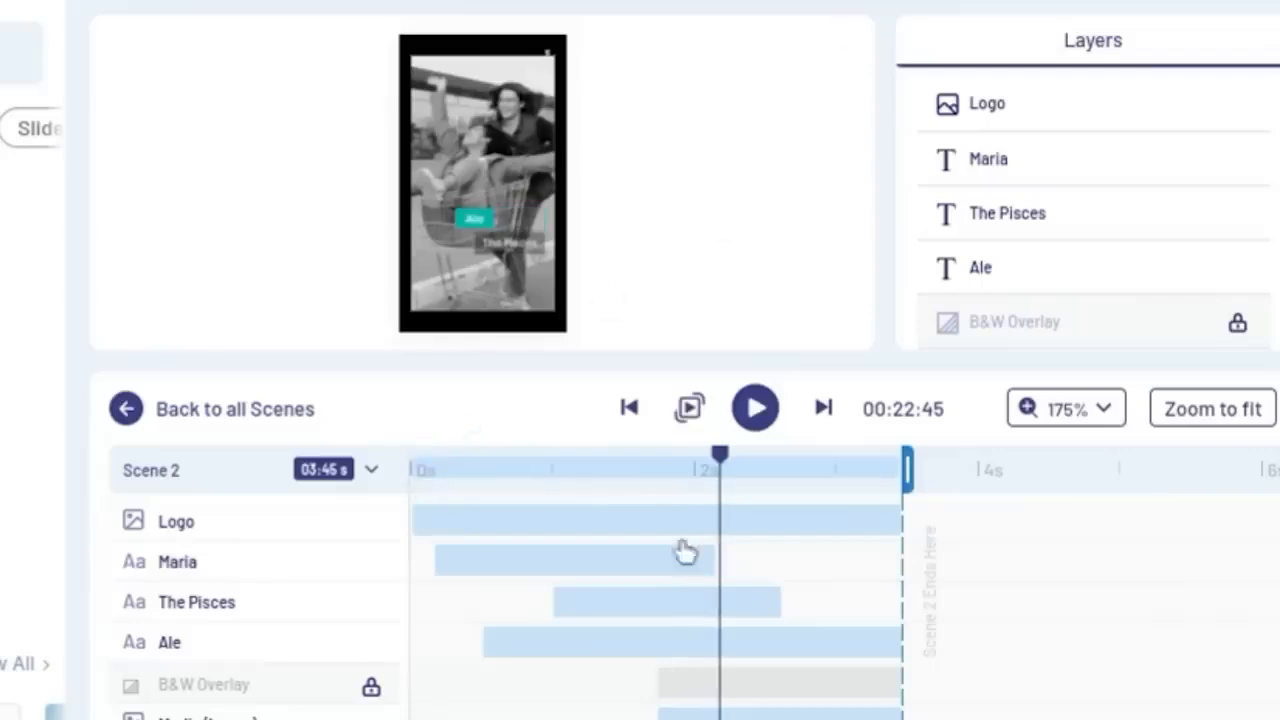
left_click(737, 461)
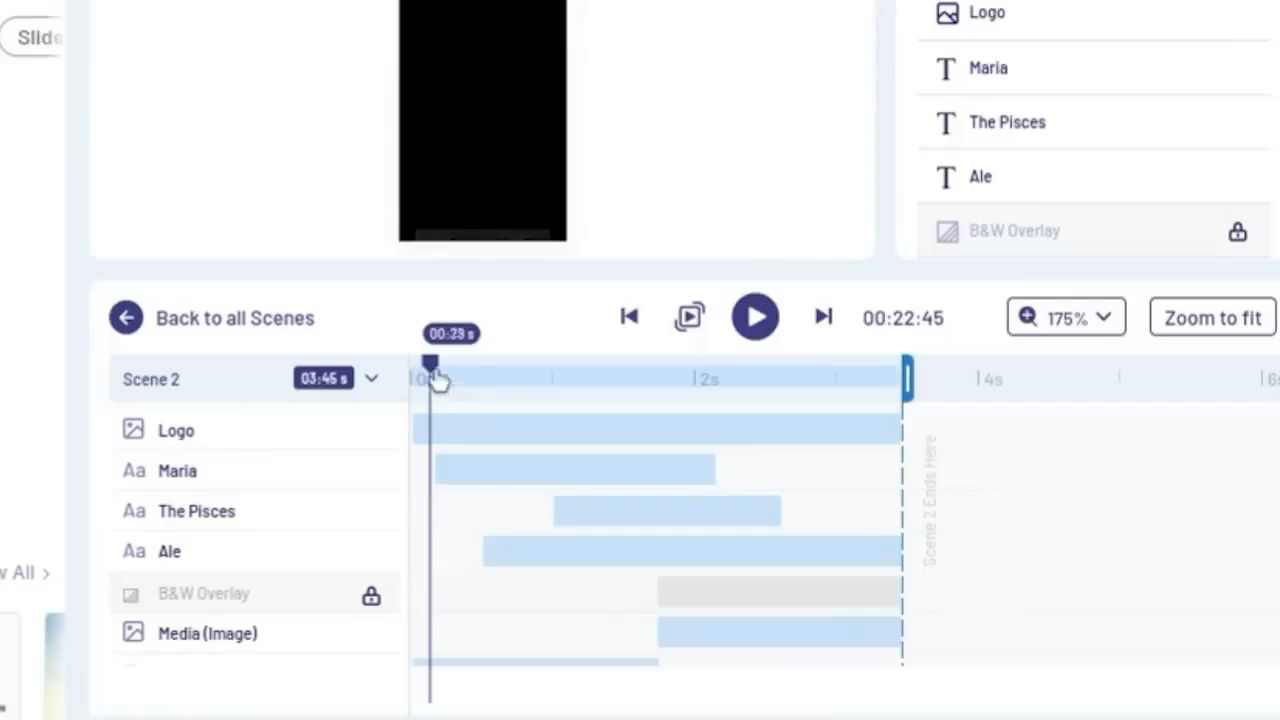
left_click(127, 319)
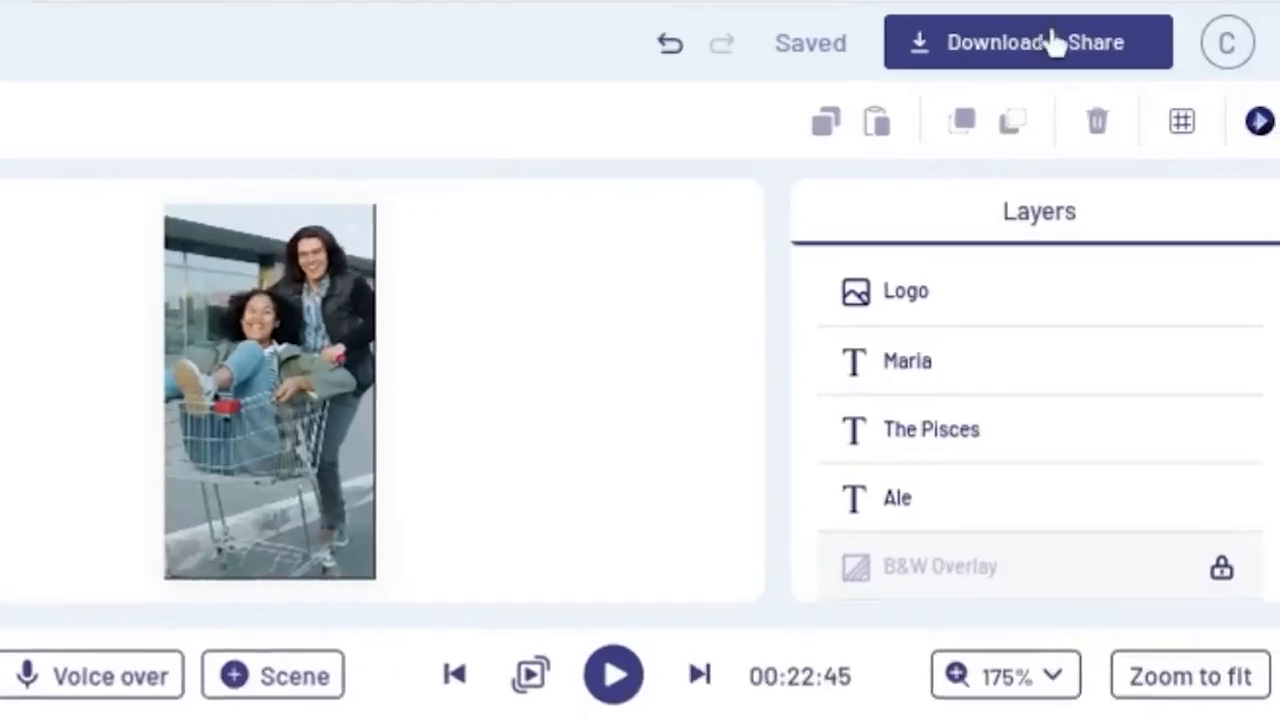
Step: Export the video at the default 1080p and duplicate it in the Wide (16:9) dimension
left_click(1055, 42)
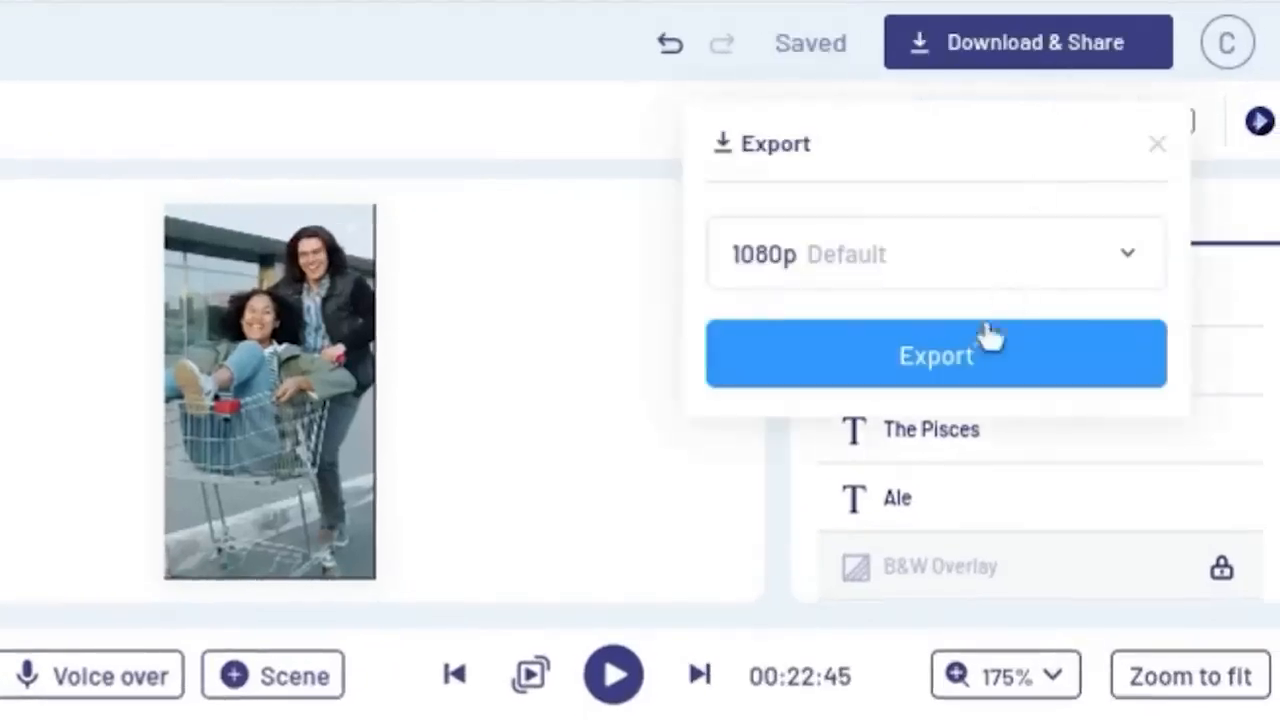
left_click(975, 358)
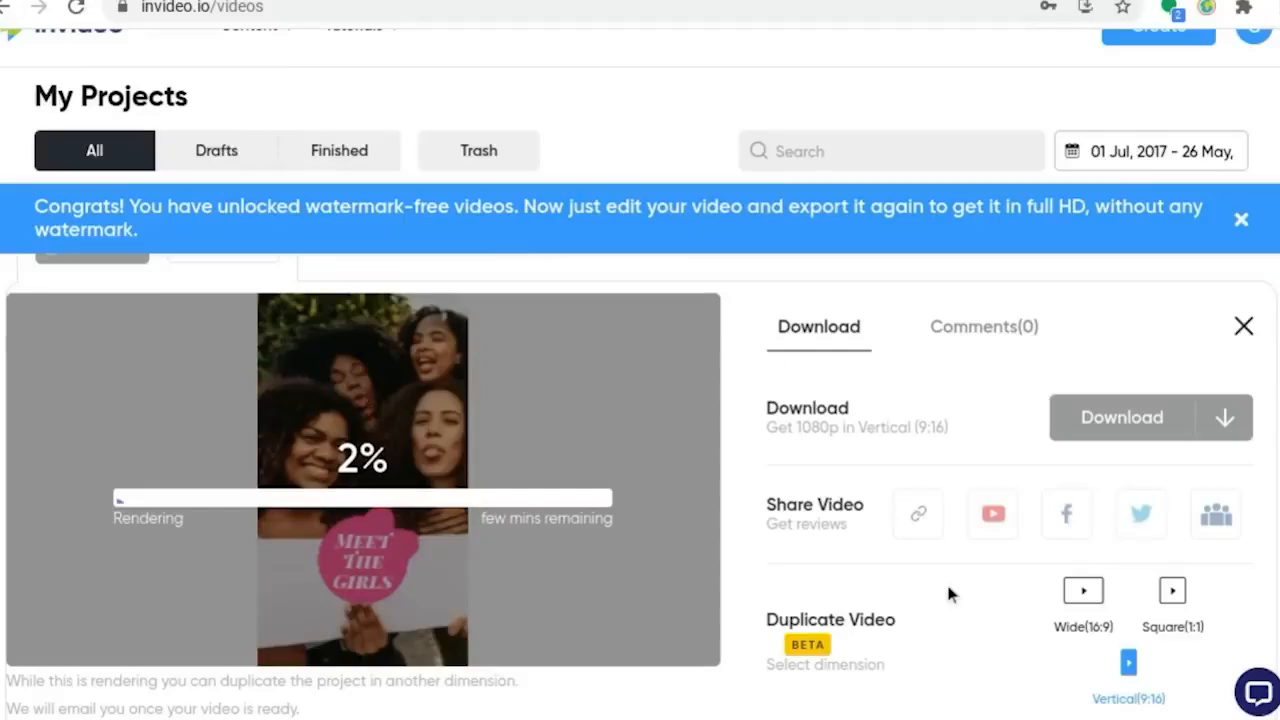
scroll(948, 594, "down", 1)
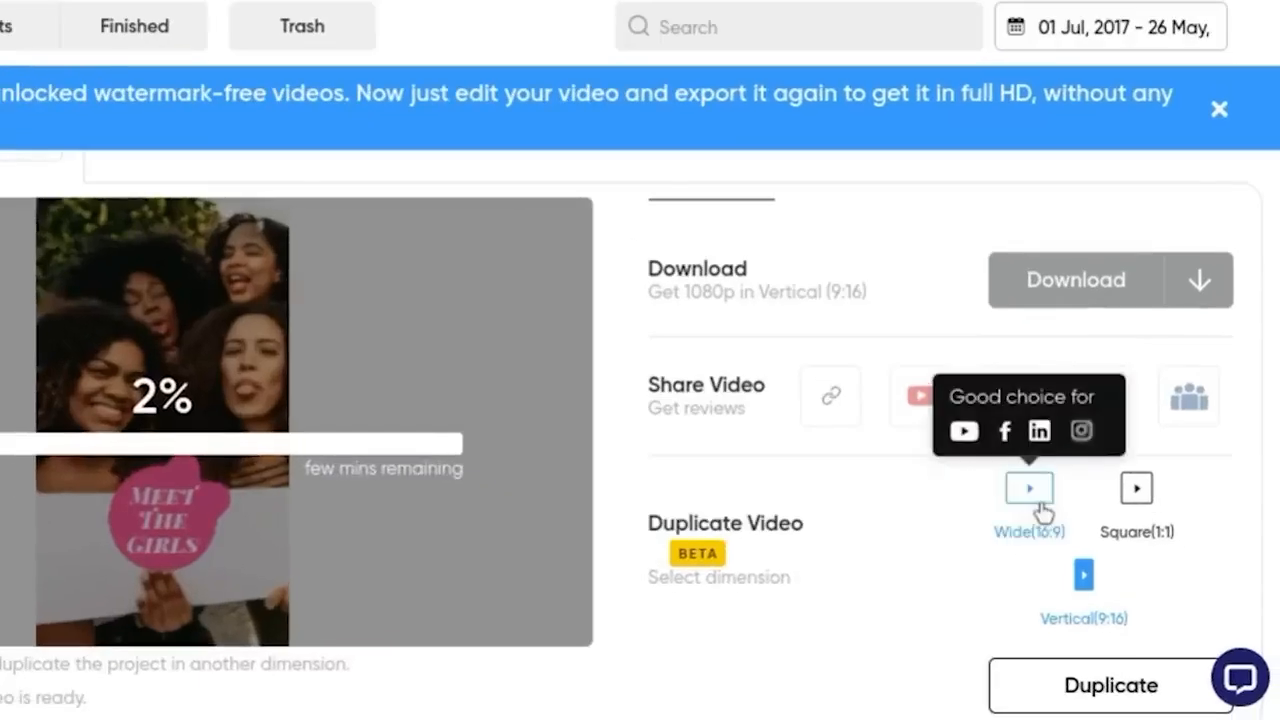
left_click(1031, 490)
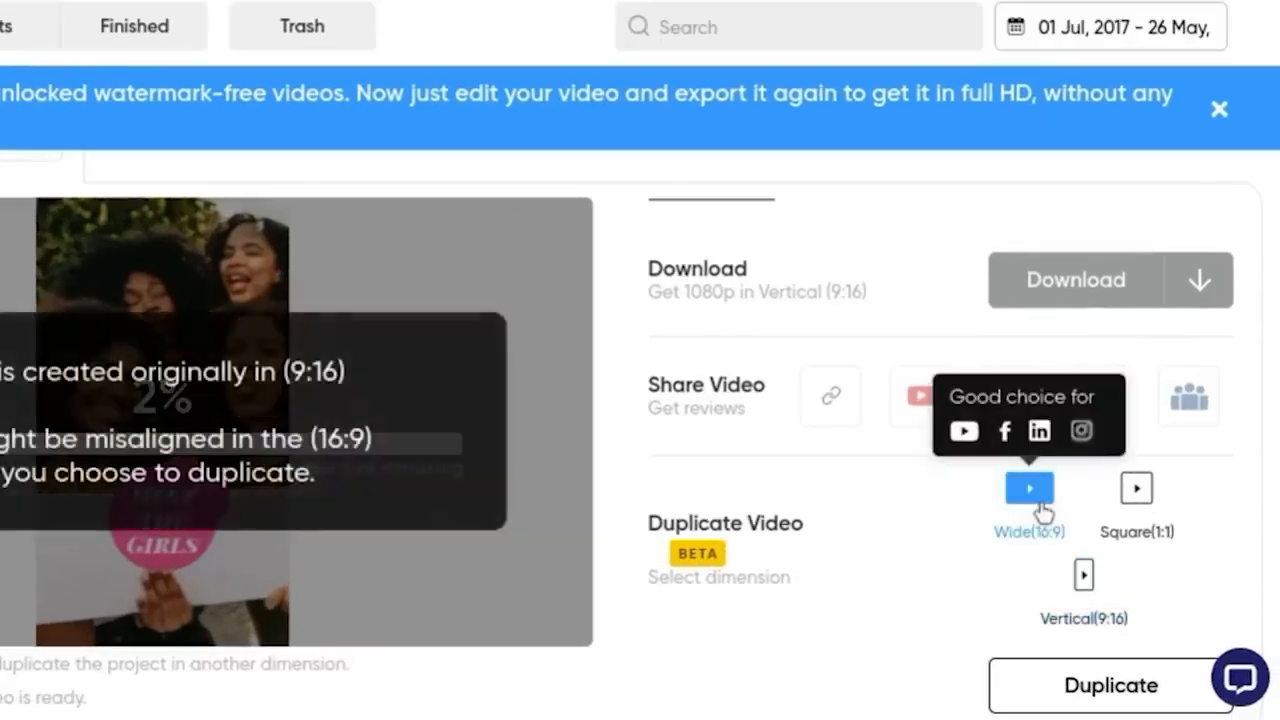
left_click(1094, 686)
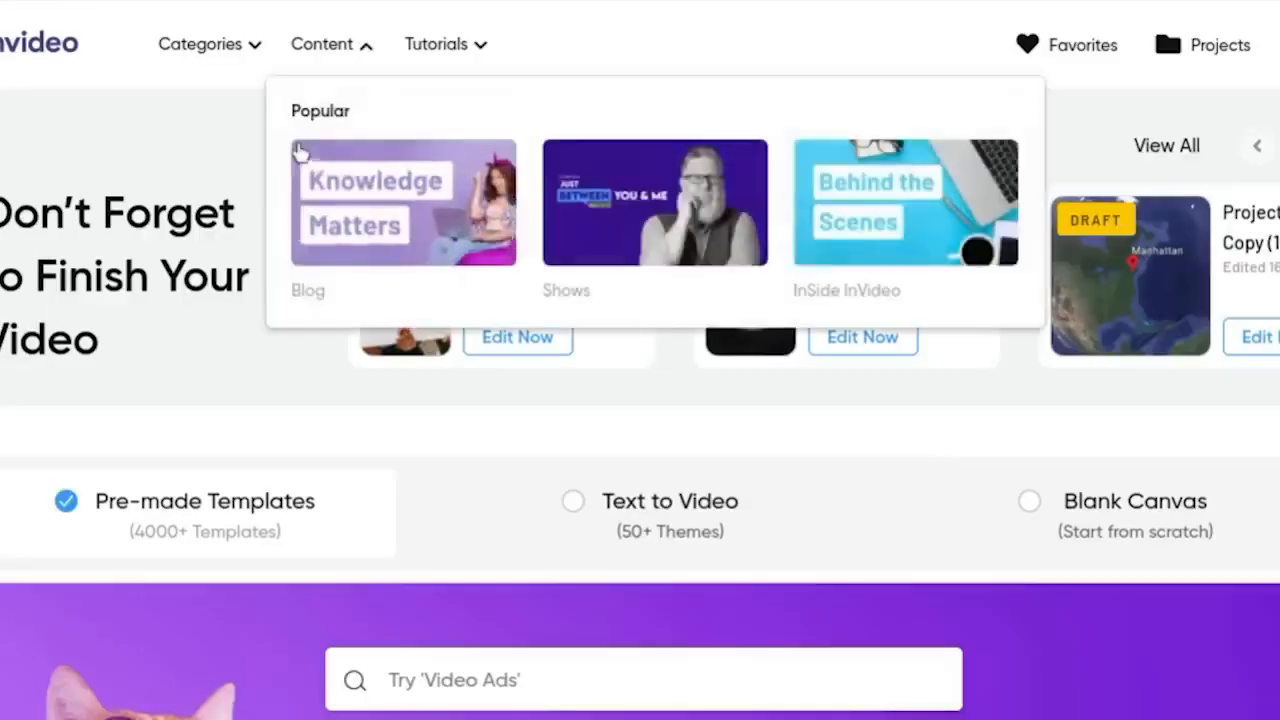
Step: Choose Text to Video as the starting method on the home page and select the Vertical (9:16) dimension
scroll(475, 444, "down", 3)
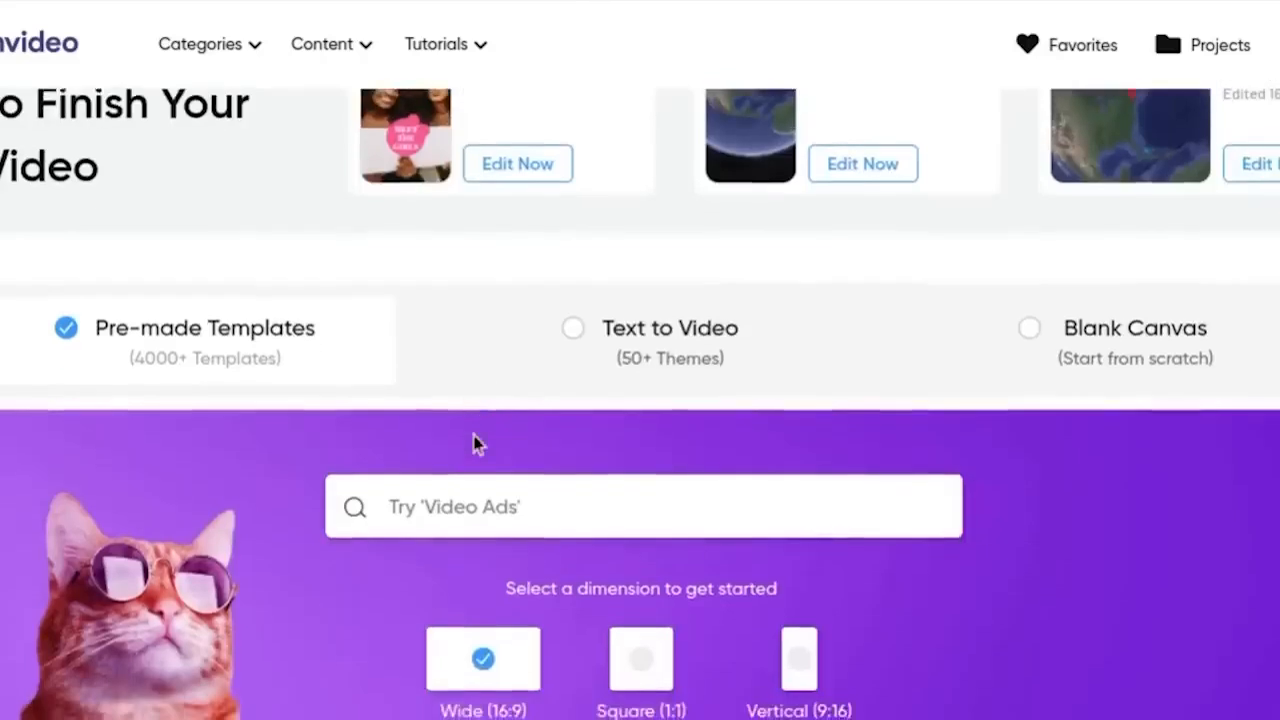
scroll(475, 444, "up", 1)
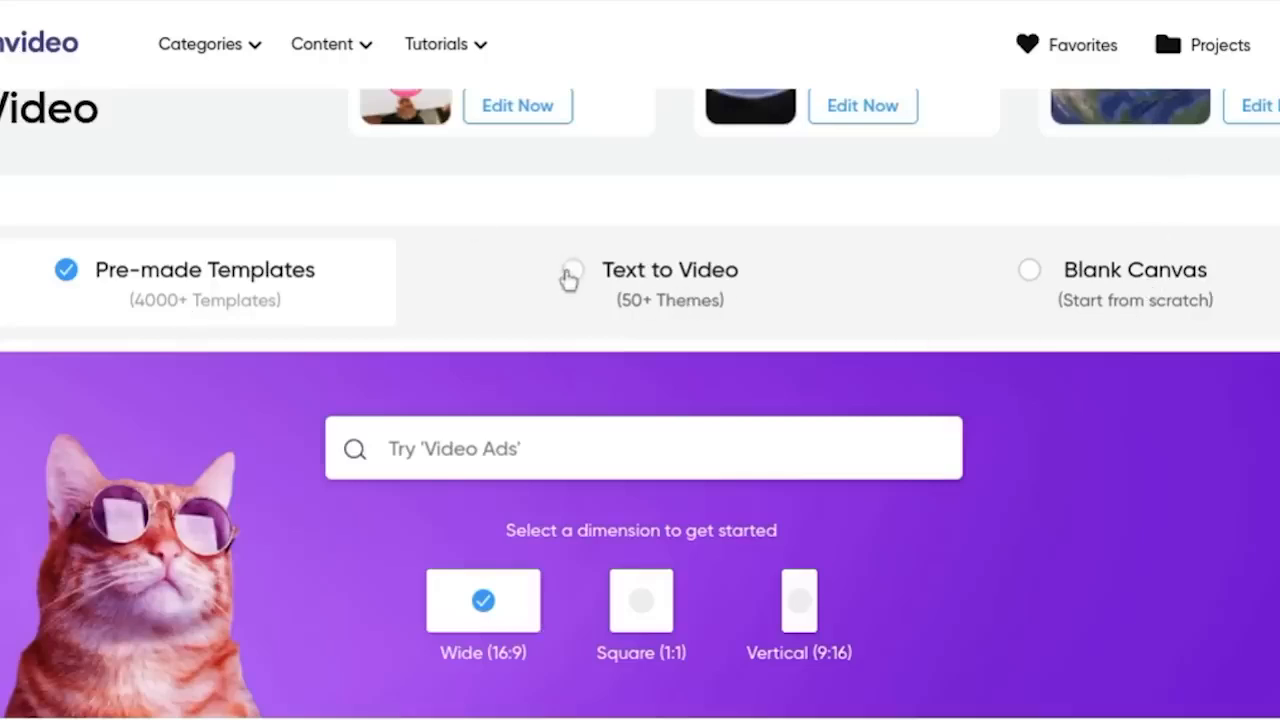
left_click(568, 274)
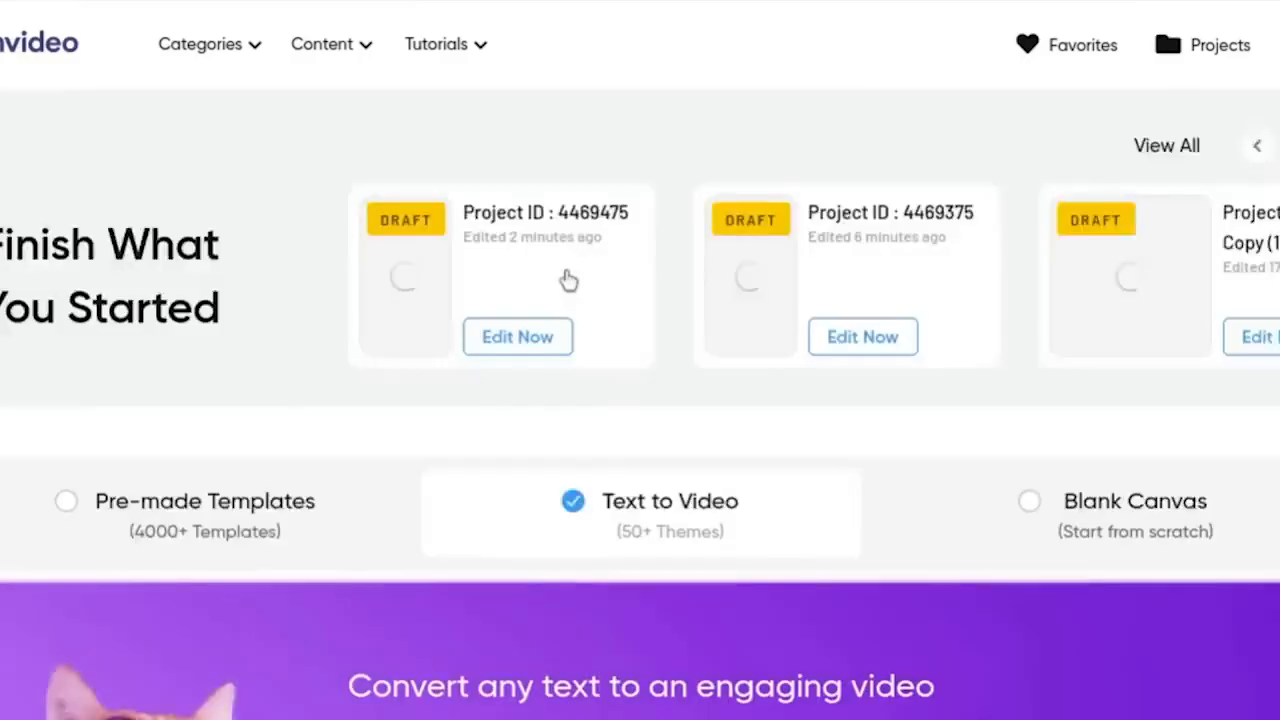
scroll(566, 277, "down", 4)
left_click(800, 438)
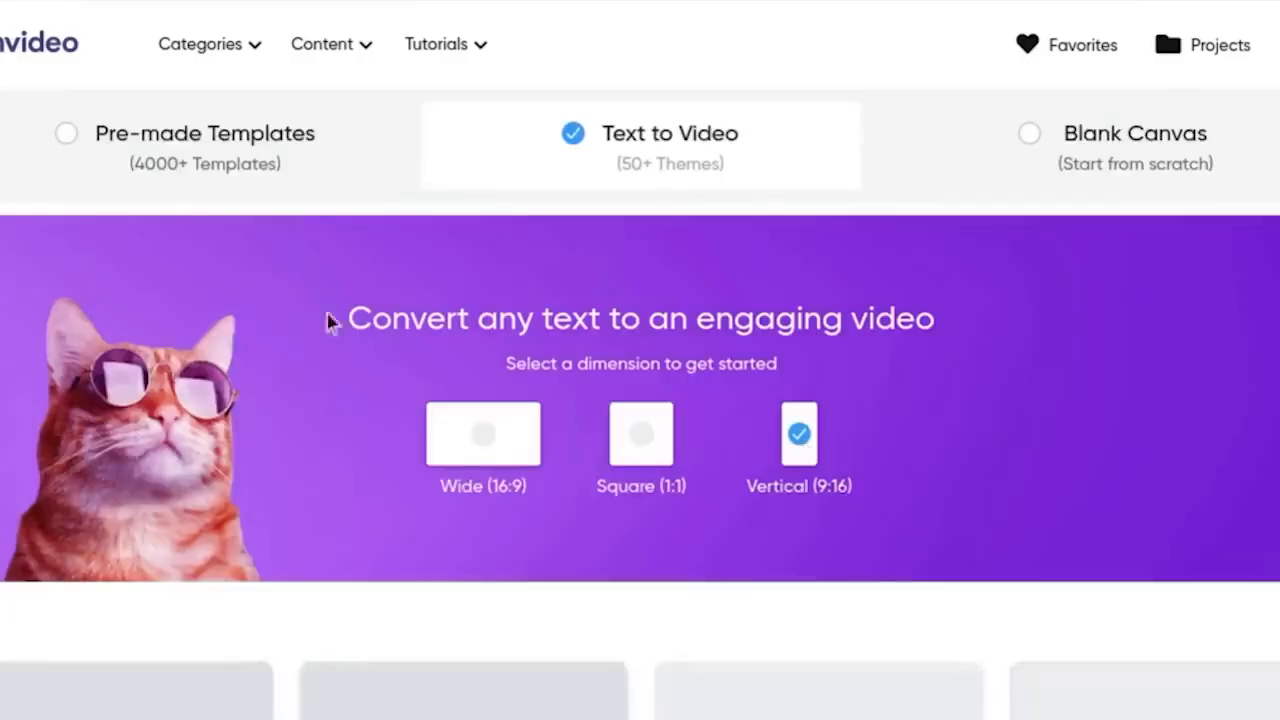
Step: Find the Vanilla theme among the vertical text-to-video themes and start a video with it
scroll(279, 334, "down", 3)
scroll(279, 337, "down", 2)
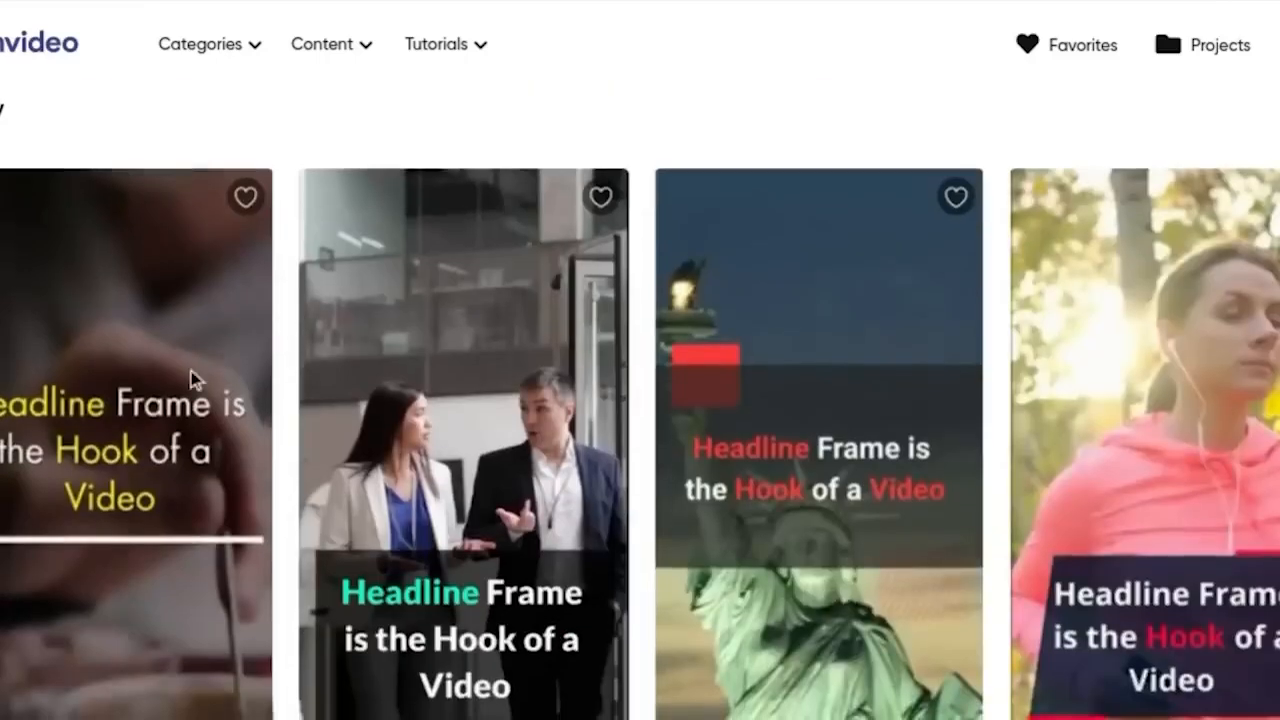
mouse_move(191, 374)
left_click(147, 411)
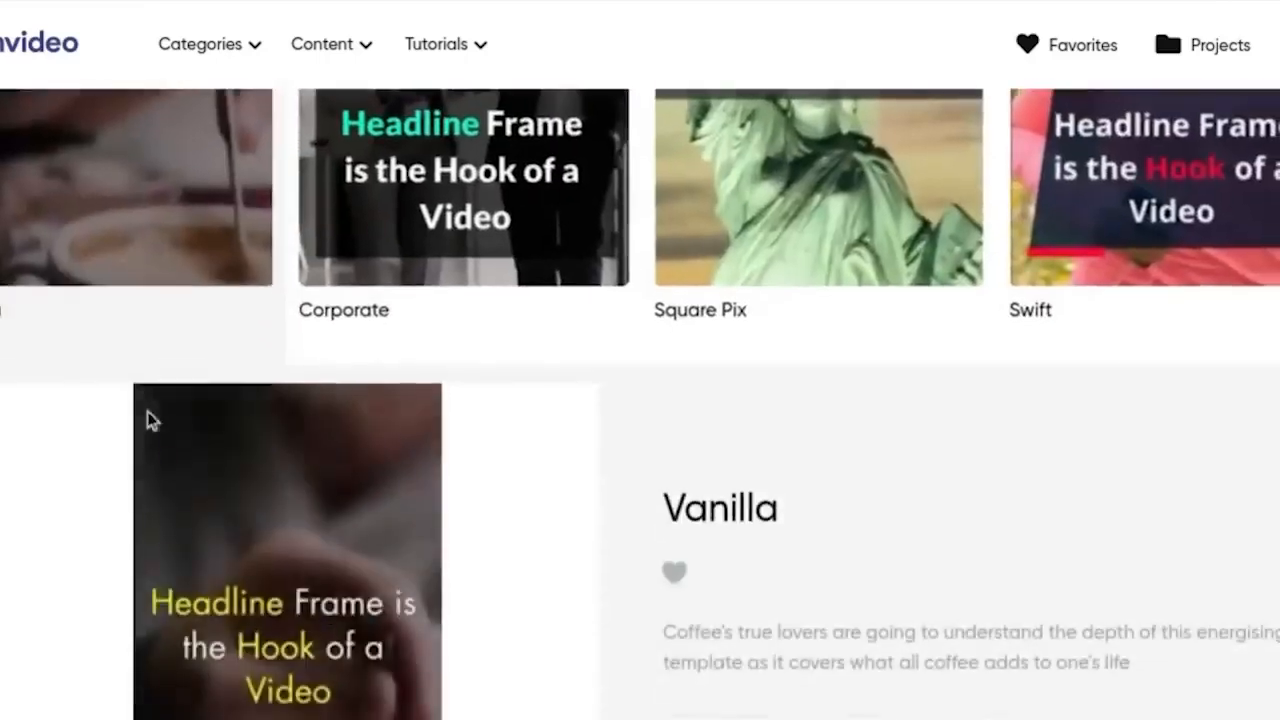
scroll(883, 575, "down", 3)
left_click(838, 573)
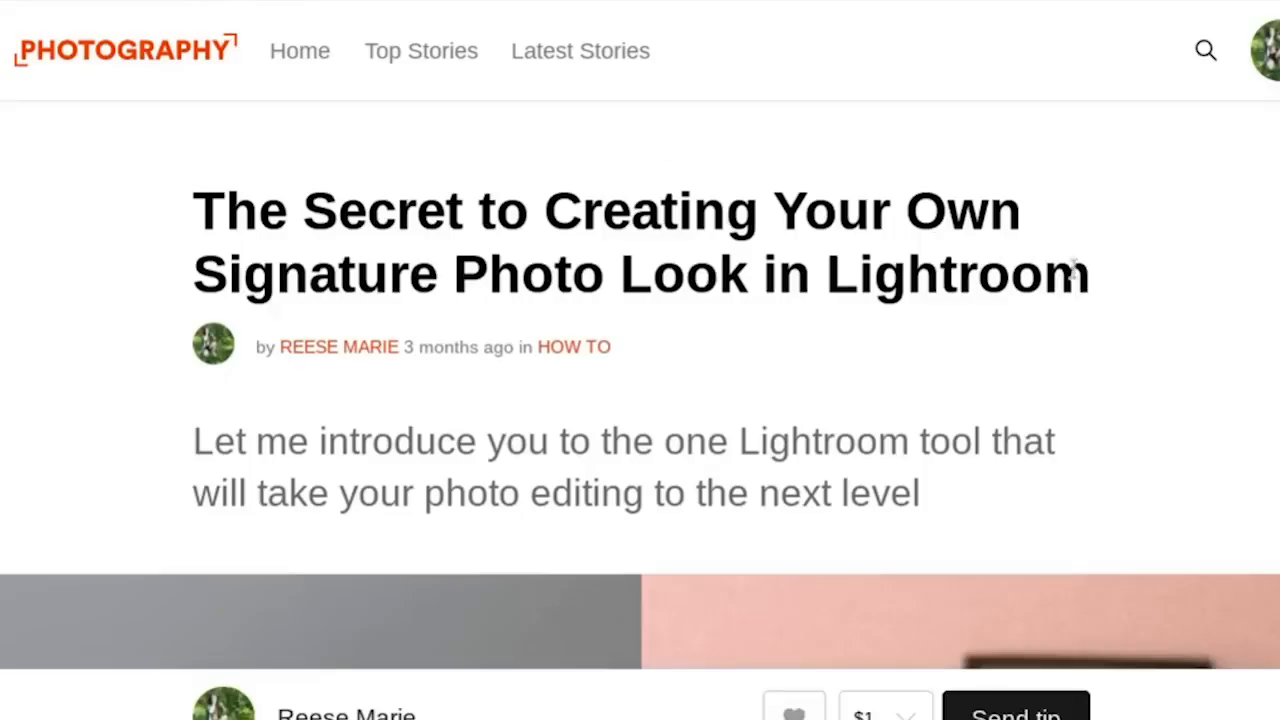
Step: Generate the storyboard using the Lightroom article's title as the headline and its opening paragraph as the story
left_click_drag(1086, 276, 194, 206)
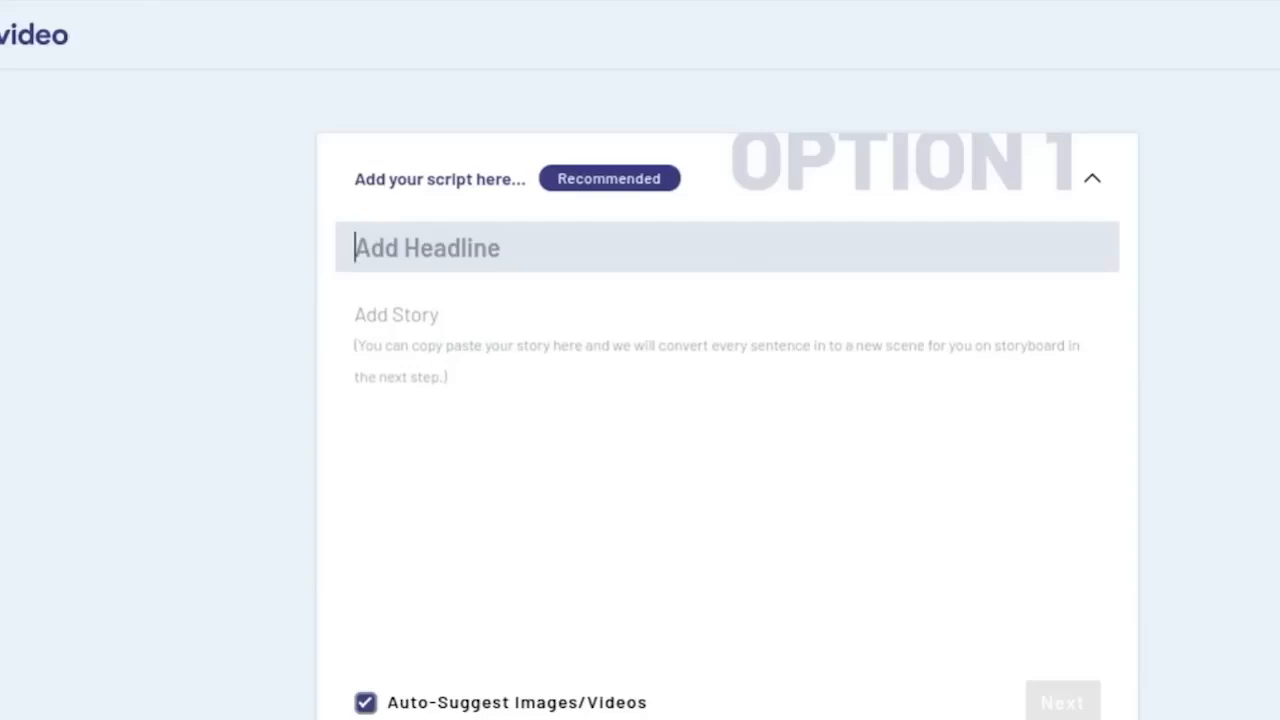
key("ctrl+v")
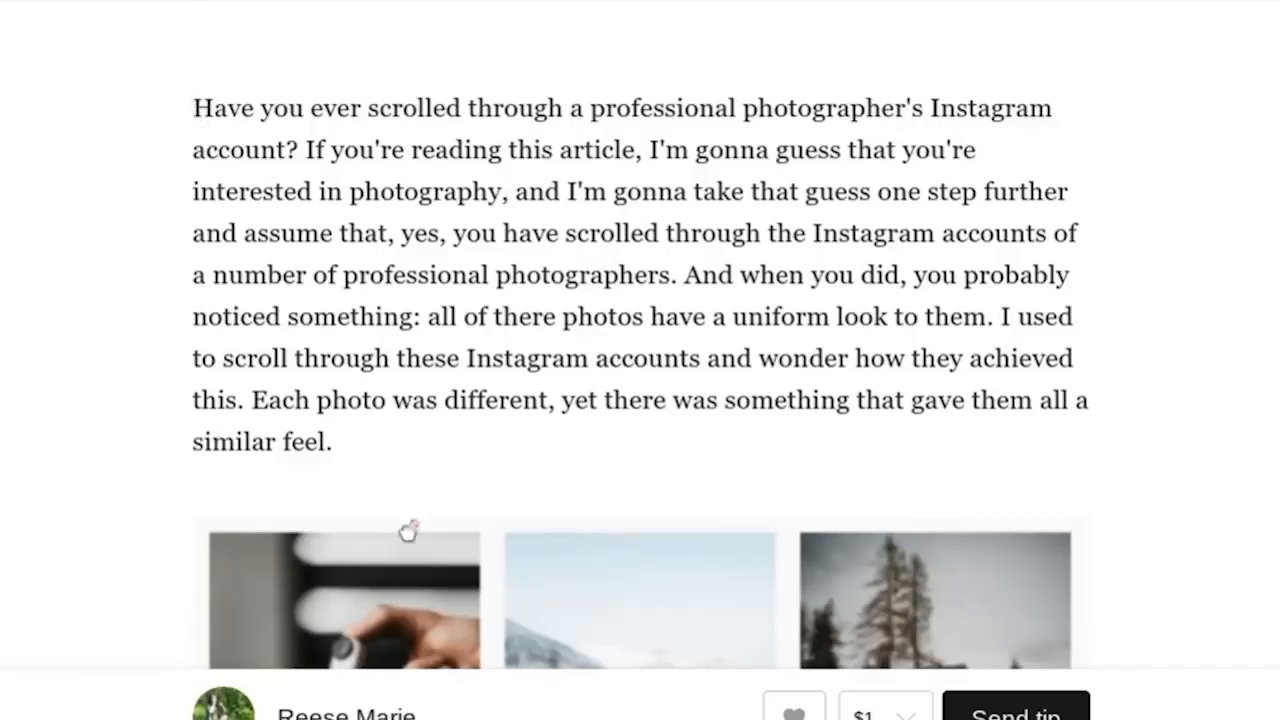
triple_click(338, 410)
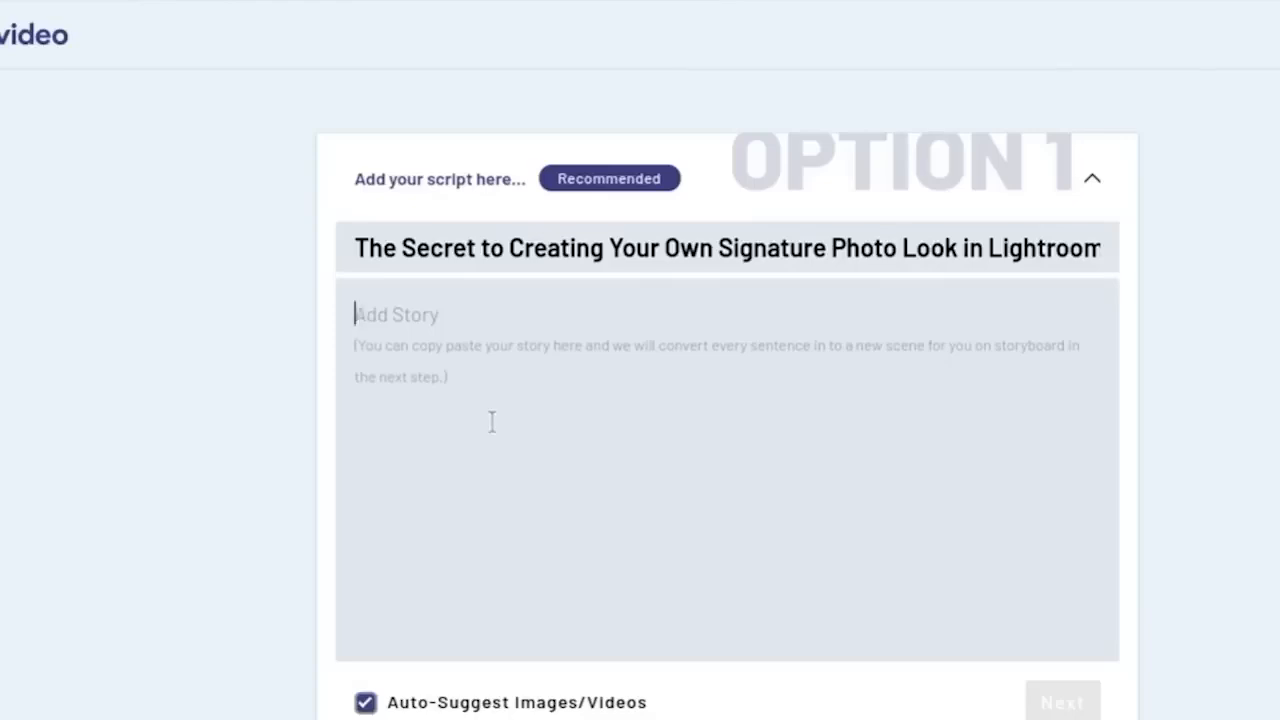
type("Have you ever scrolled through a professional photographer's Instagram account? If you're reading this article, I'm gonna guess that you're interested in photography, and I'm gonna take that guess one step further and assume that, yes, you have scrolled through the Instagram accounts of a number of professional photographers. And when you did, you probably noticed something: all of their photos have a uniform look to them. I used to scroll through these Instagram accounts and wonder how they achieved this. Each photo was different, yet there was something that gave them all a similar feel.")
scroll(1000, 655, "down", 1)
left_click(1062, 667)
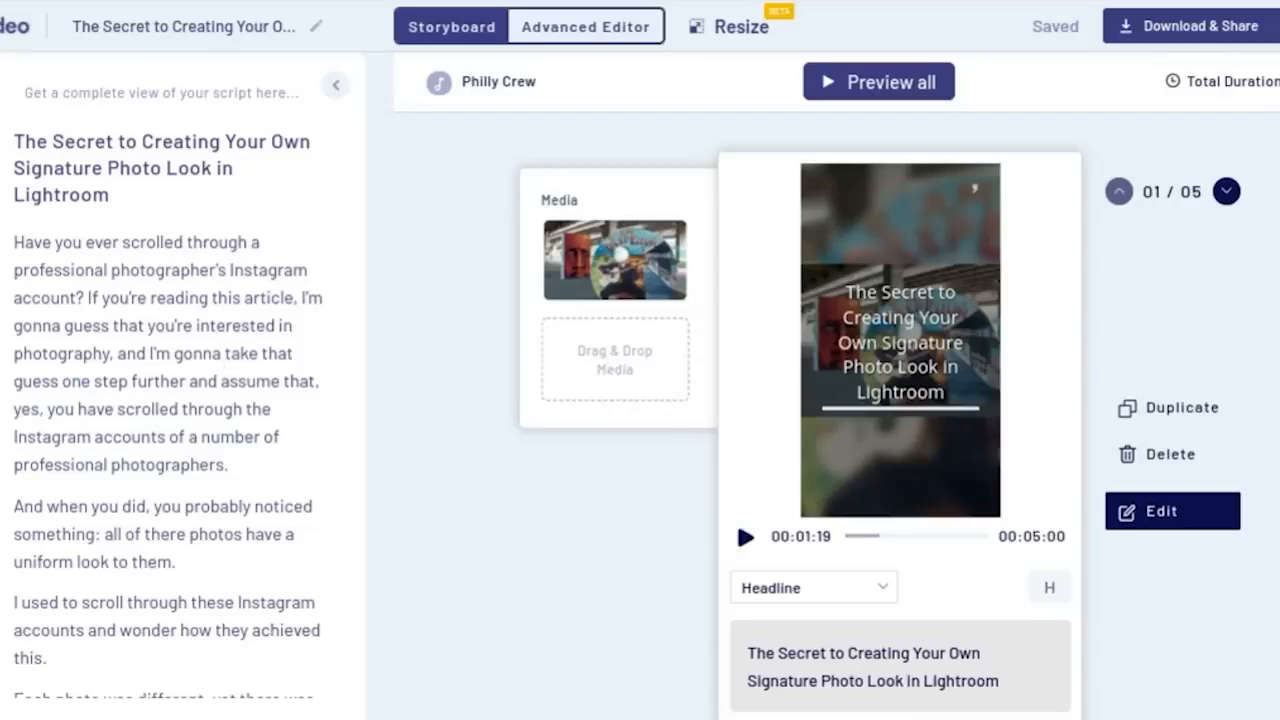
Step: View the uploaded media, then switch the project to the Advanced Editor and preview Scene 02 at about 7.5 s
left_click(36, 134)
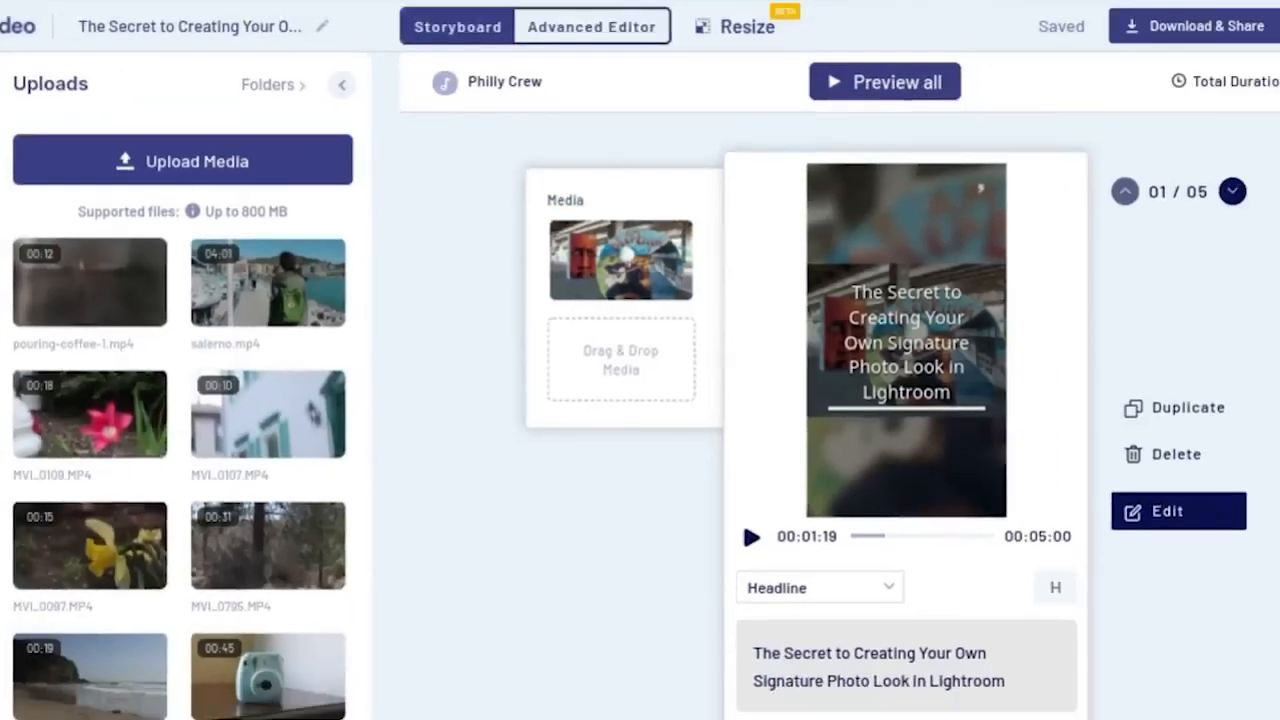
left_click(601, 27)
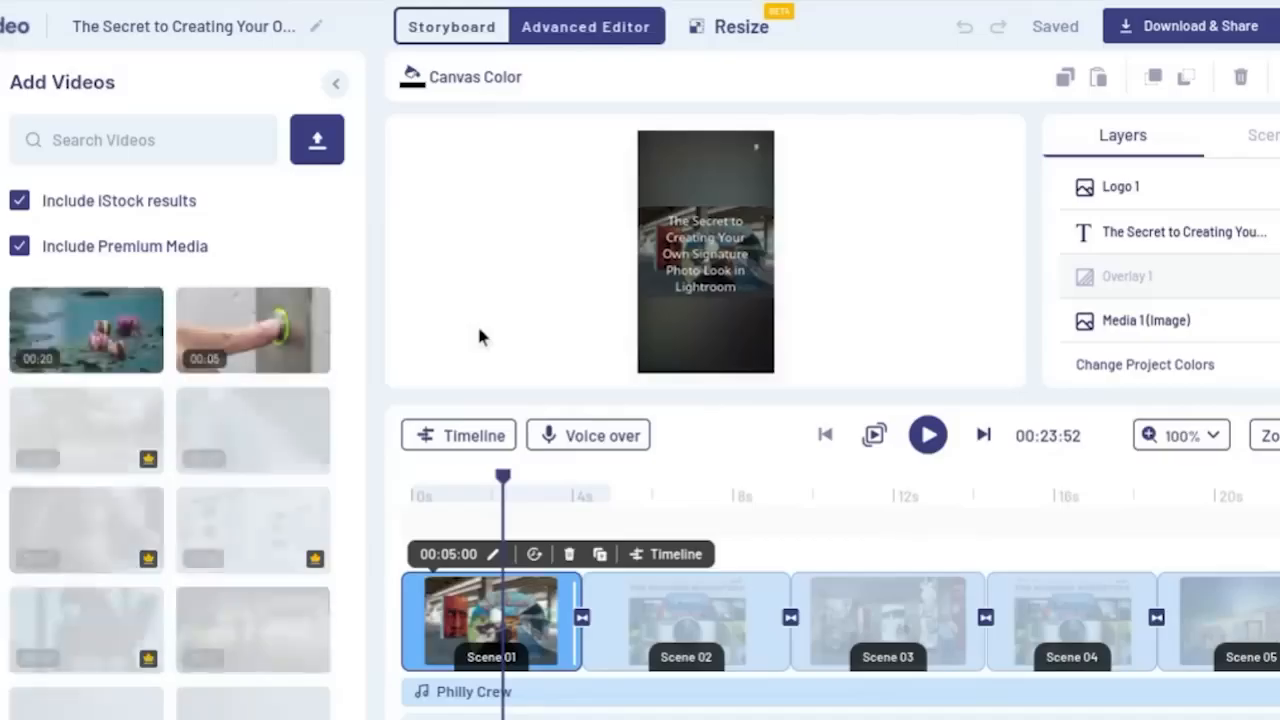
left_click(713, 497)
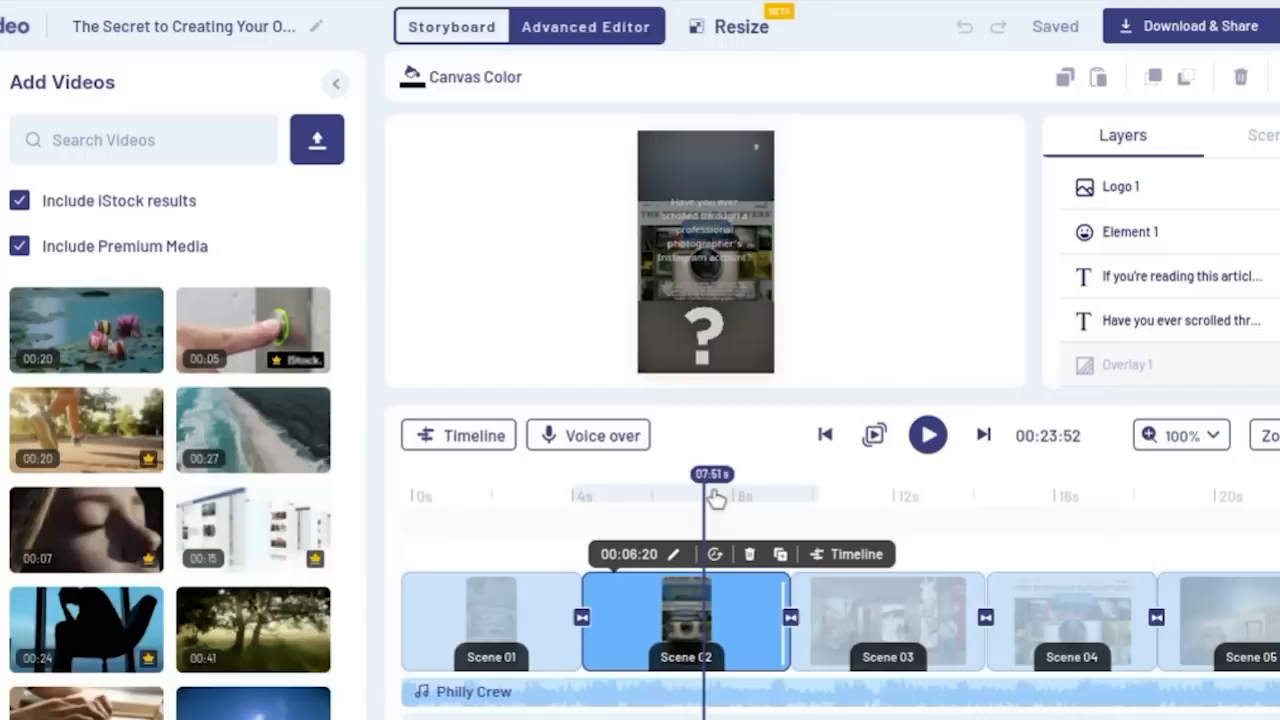